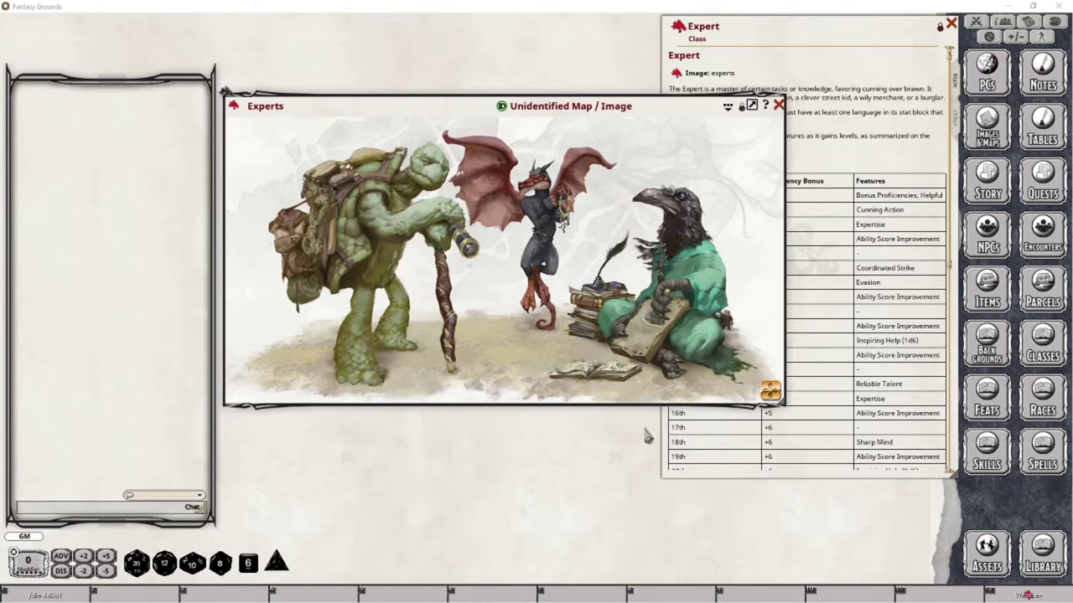
Close the Experts image and the Expert class record
left_click(780, 107)
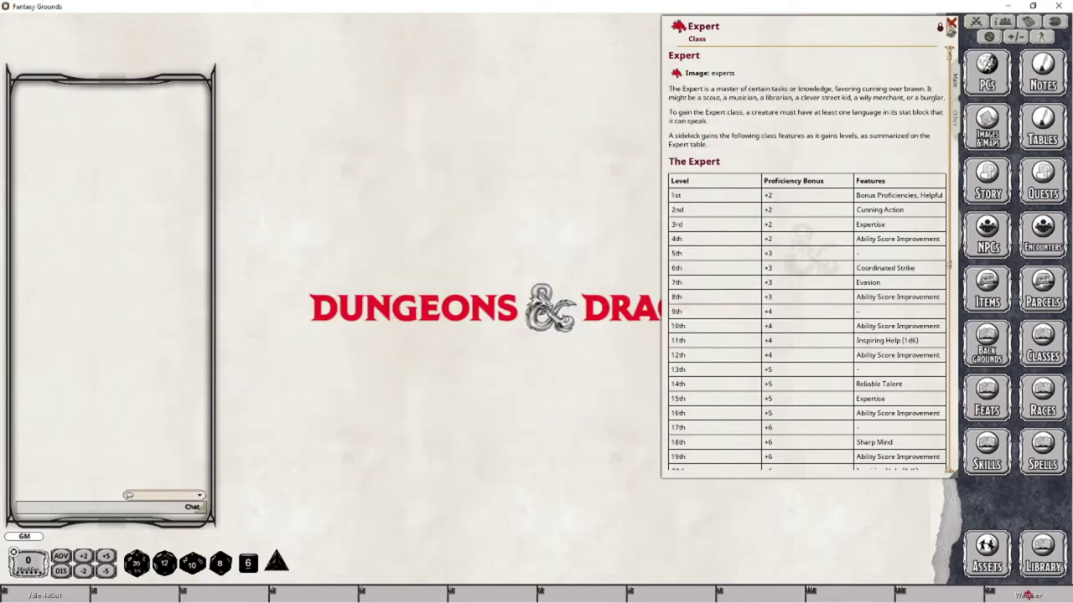
left_click(950, 24)
Open the Character Wizard for a new character and close the character selection list
left_click(991, 77)
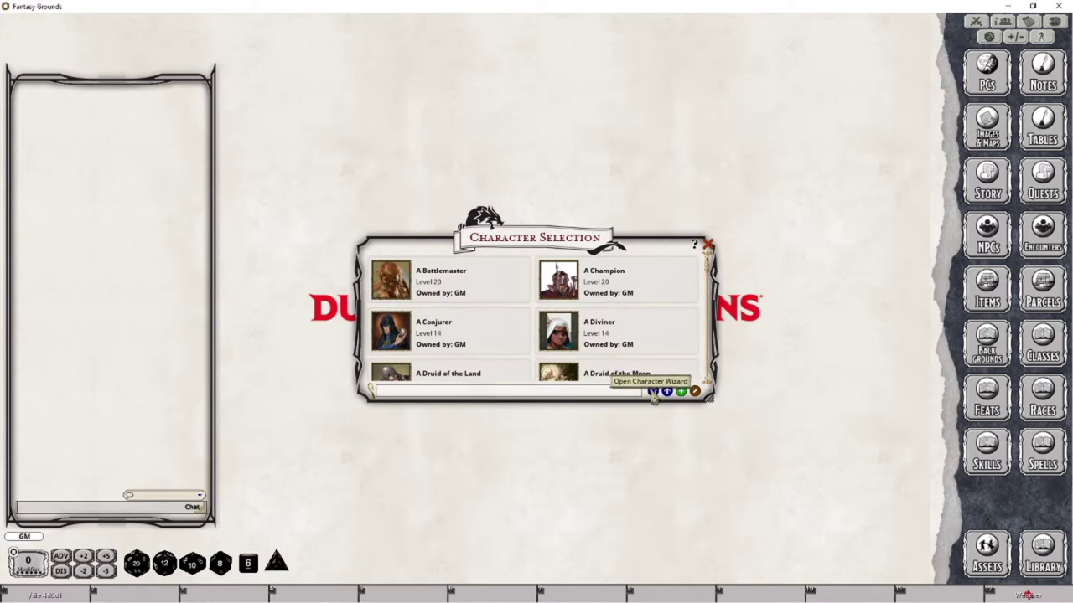
left_click(654, 393)
left_click_drag(764, 167, 788, 60)
left_click(630, 397)
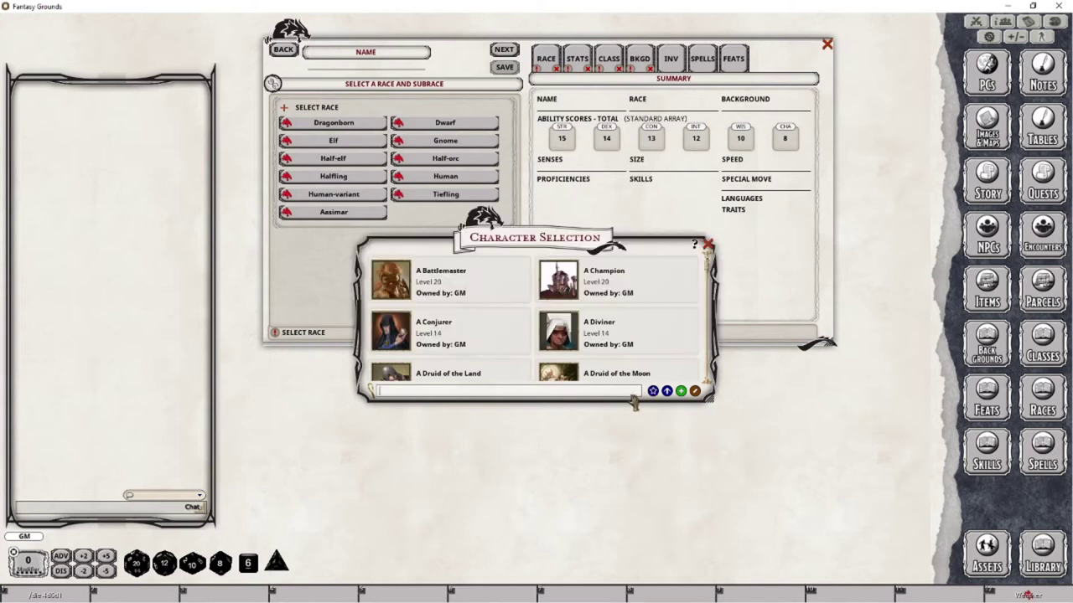
left_click_drag(513, 242, 503, 285)
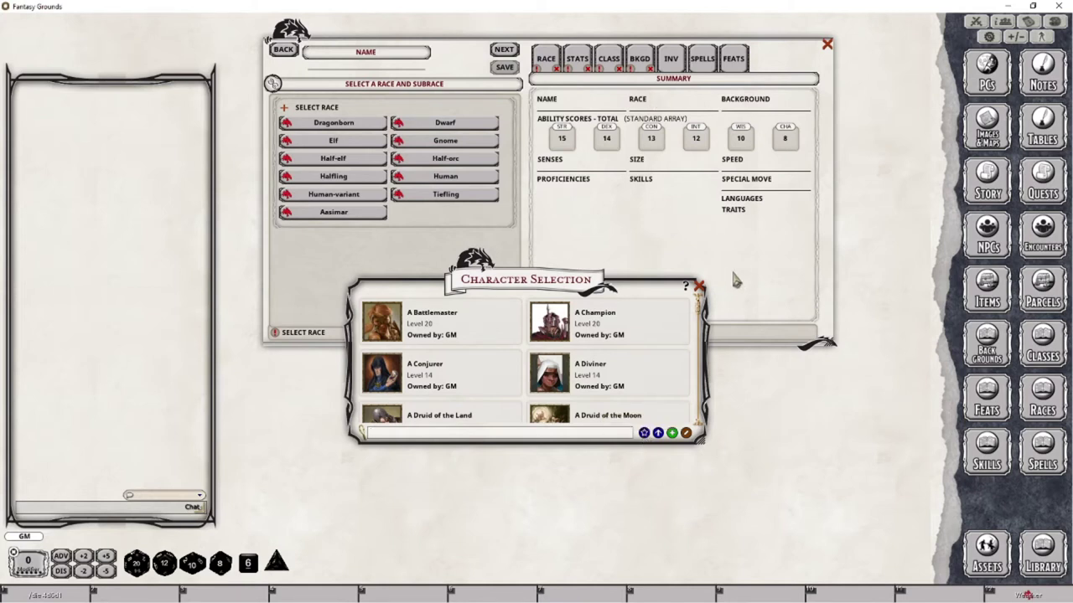
left_click(699, 285)
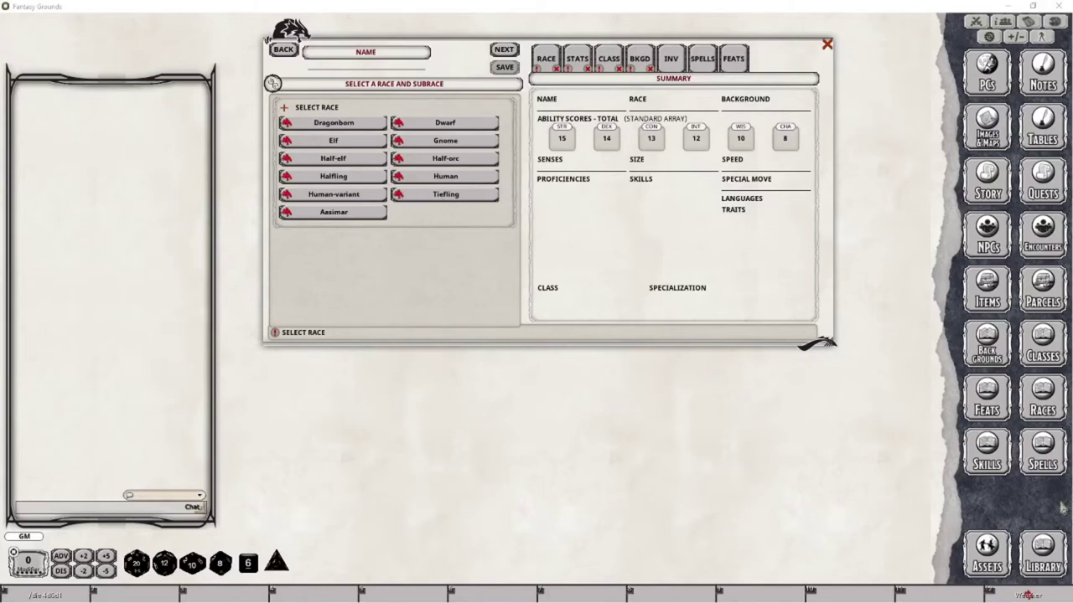
Load the D&D Tasha's Cauldron of Everything - Players module and close the library and the open Character Wizard
left_click(1058, 563)
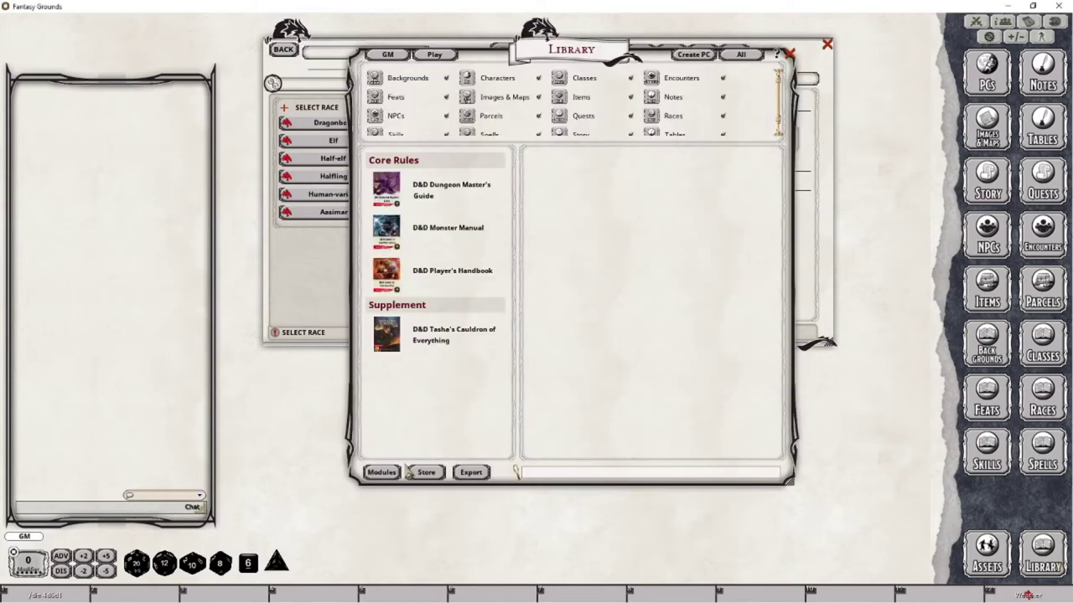
left_click(486, 281)
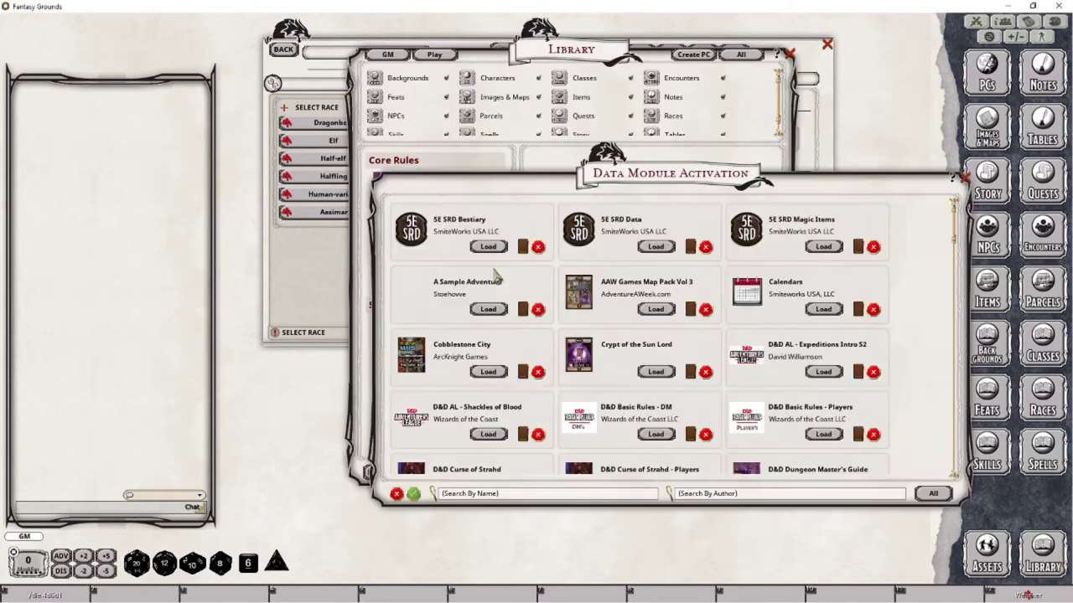
left_click(505, 496)
type("tasha")
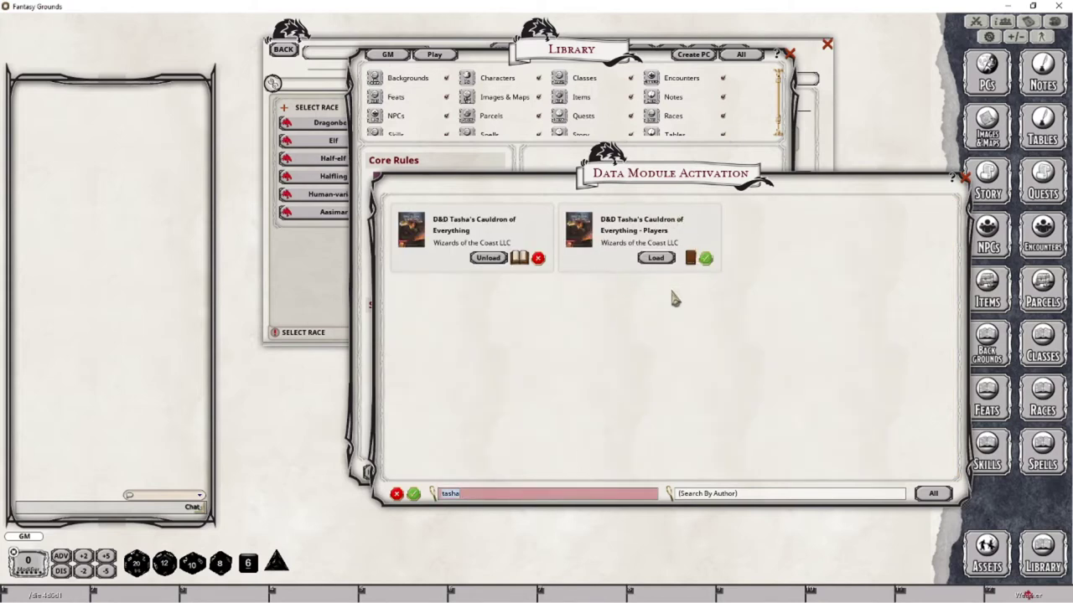
left_click(668, 262)
left_click(964, 178)
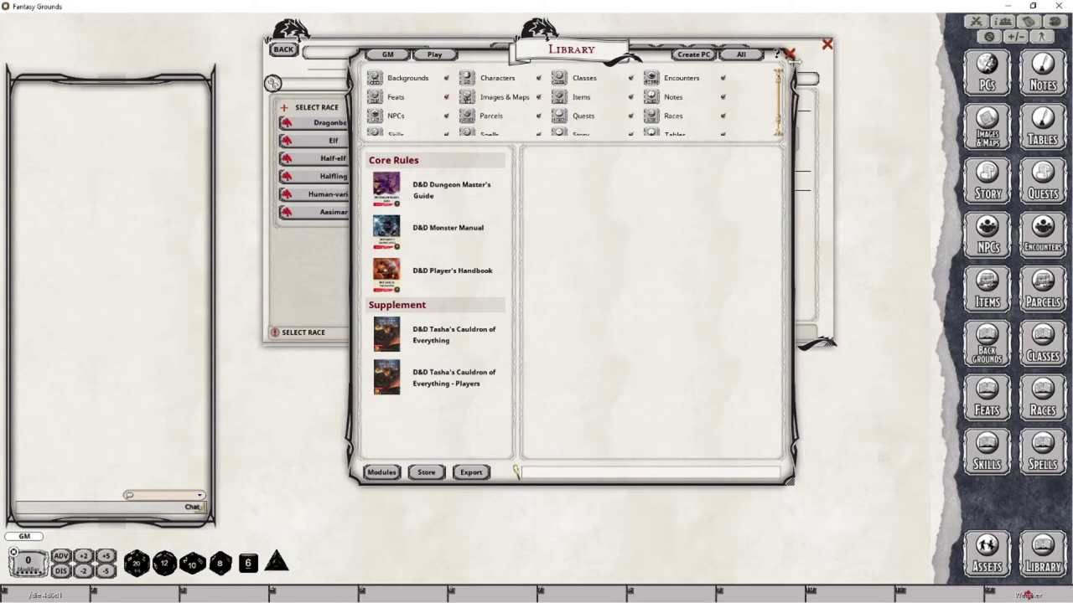
left_click(789, 54)
left_click(827, 45)
Start a new character in the Character Wizard with the Custom Lineage race and Medium size
left_click(987, 71)
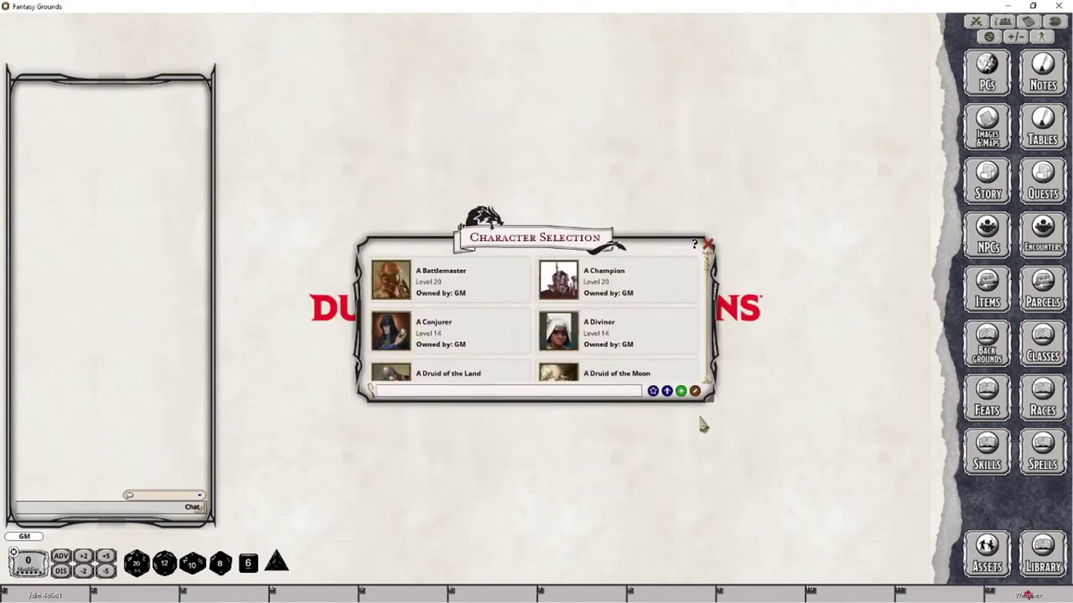
left_click(653, 390)
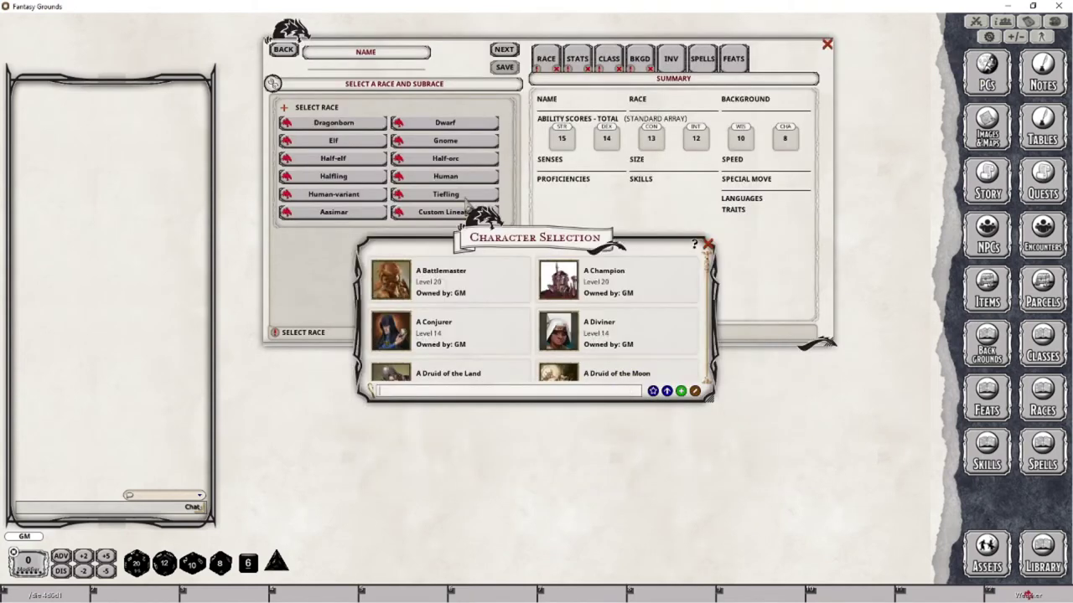
left_click(708, 244)
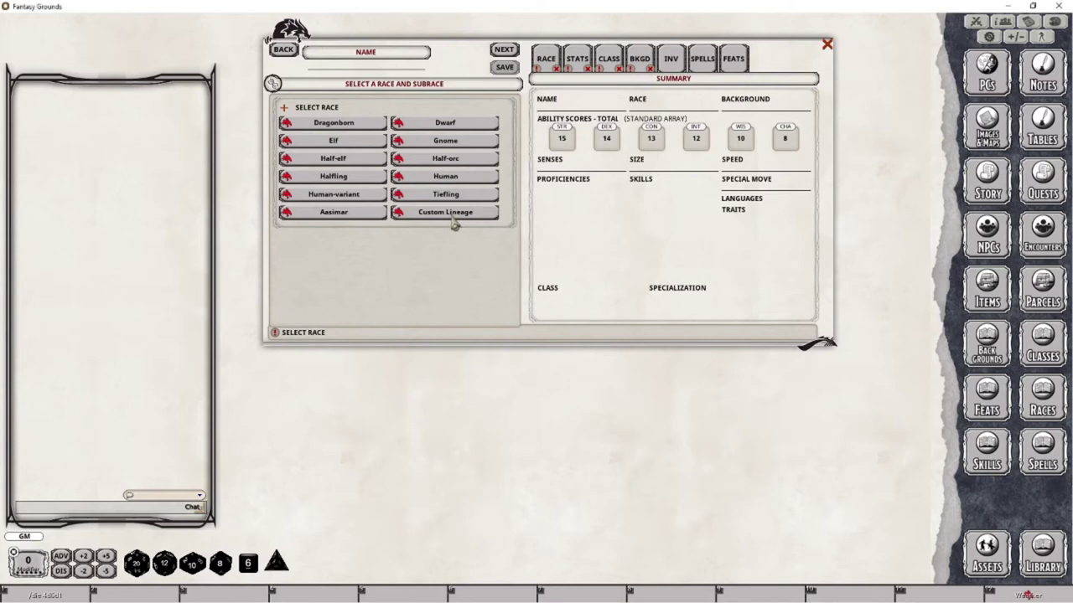
left_click(478, 215)
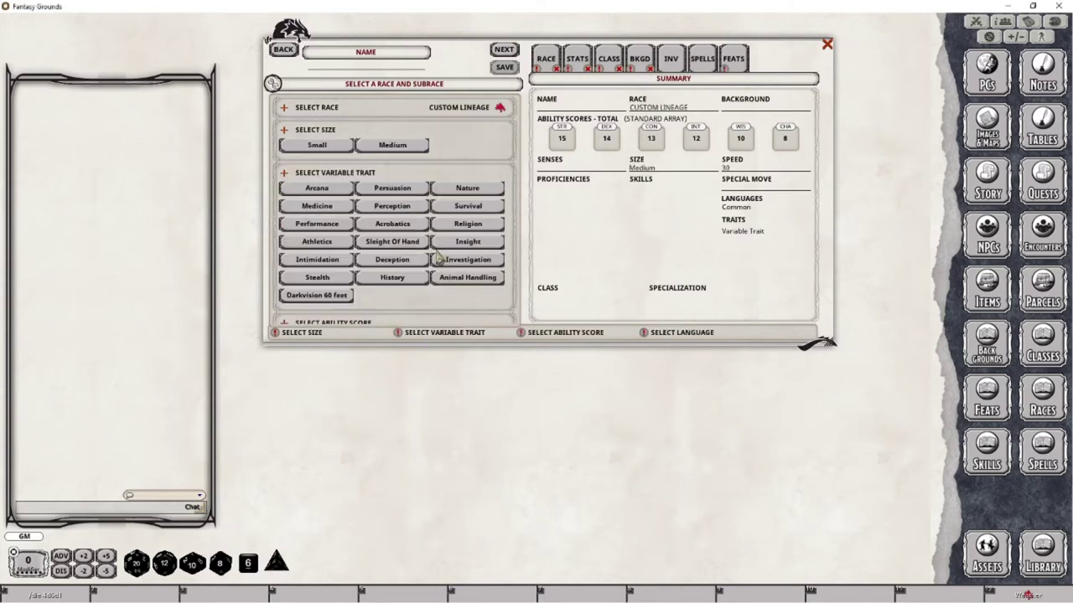
left_click(390, 147)
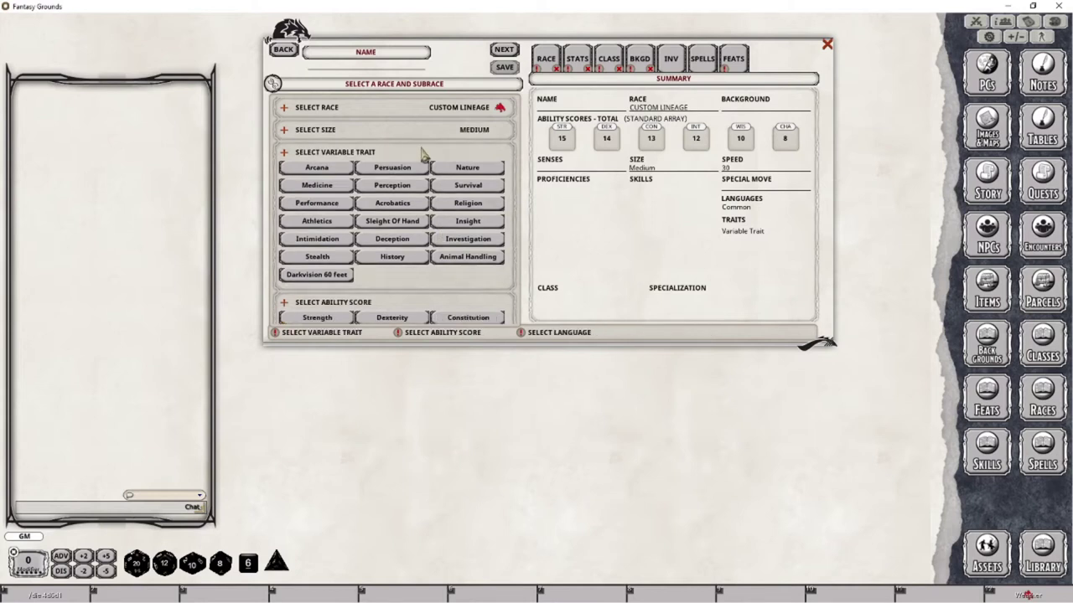
Open the Expert class record and examine its hit points, proficiencies and features beside the Character Wizard
left_click(1042, 357)
left_click_drag(423, 107, 729, 194)
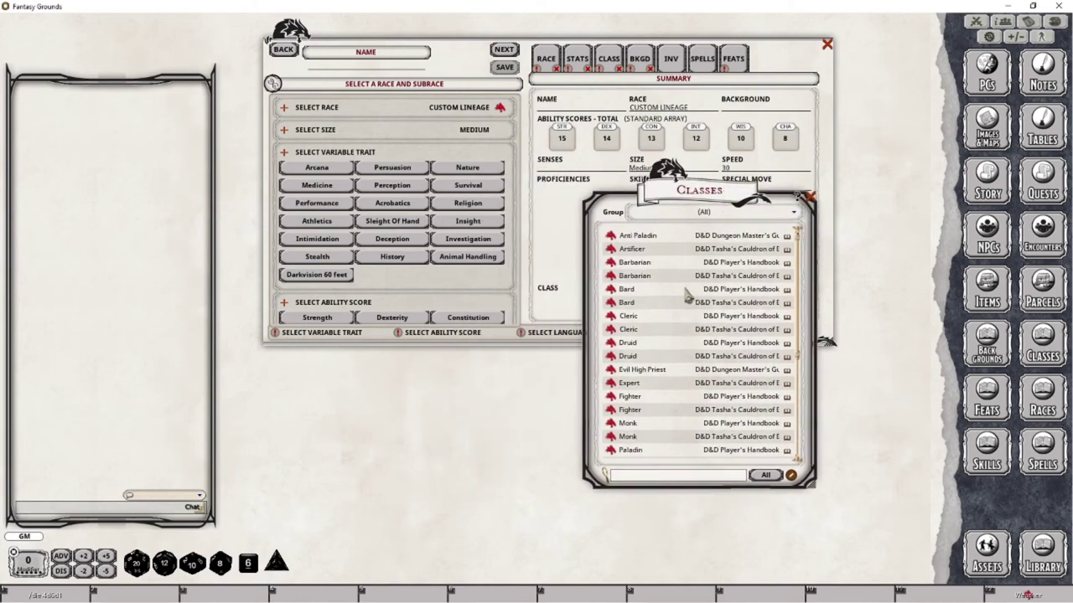
left_click(629, 383)
left_click(634, 211)
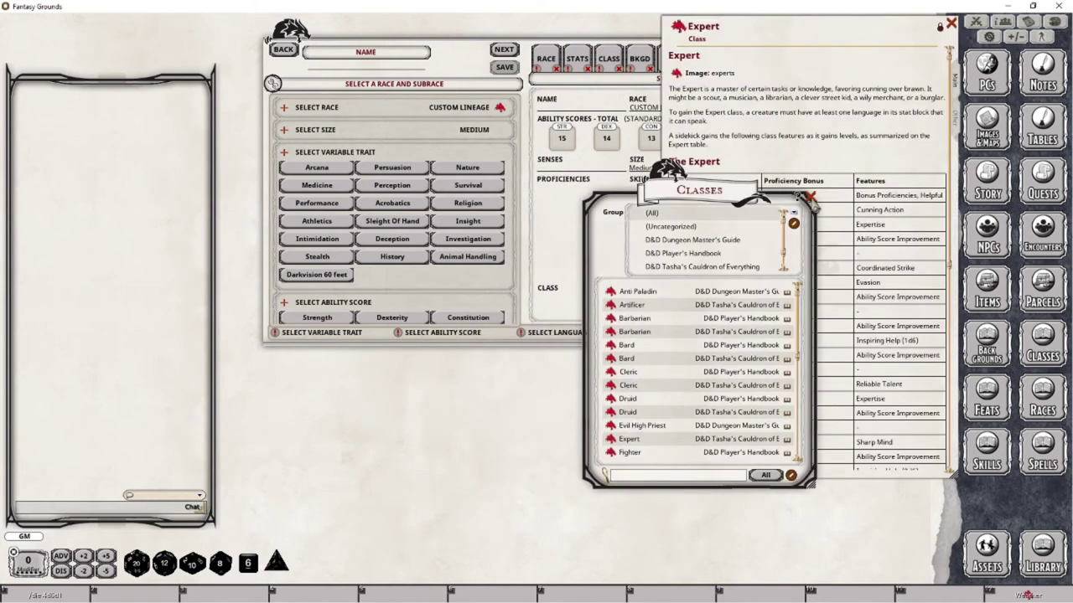
left_click(810, 203)
scroll(843, 227, "down", 10)
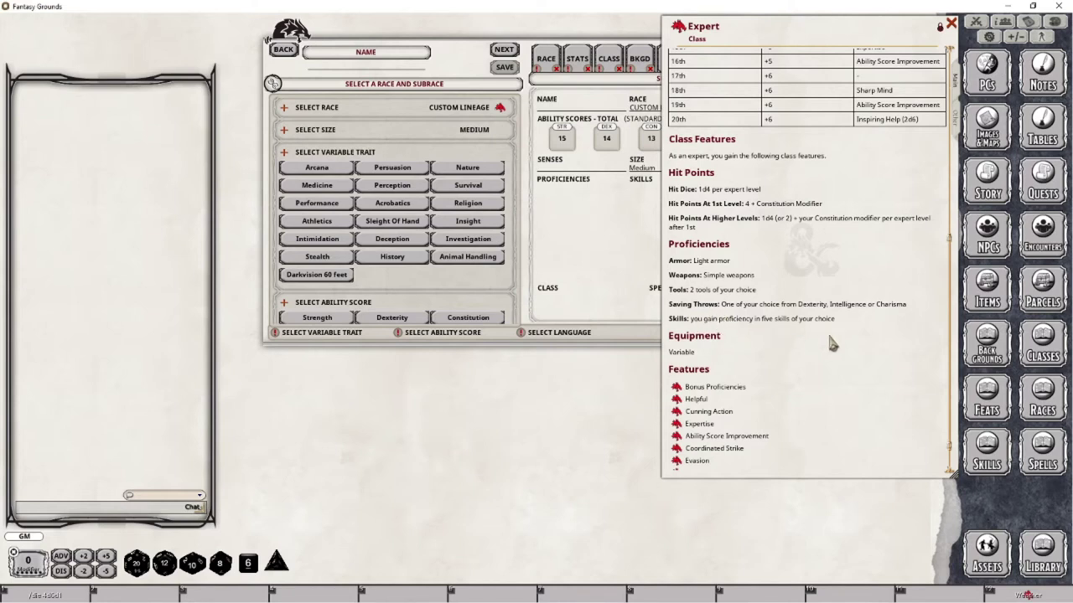
left_click_drag(480, 57, 364, 56)
left_click(794, 226)
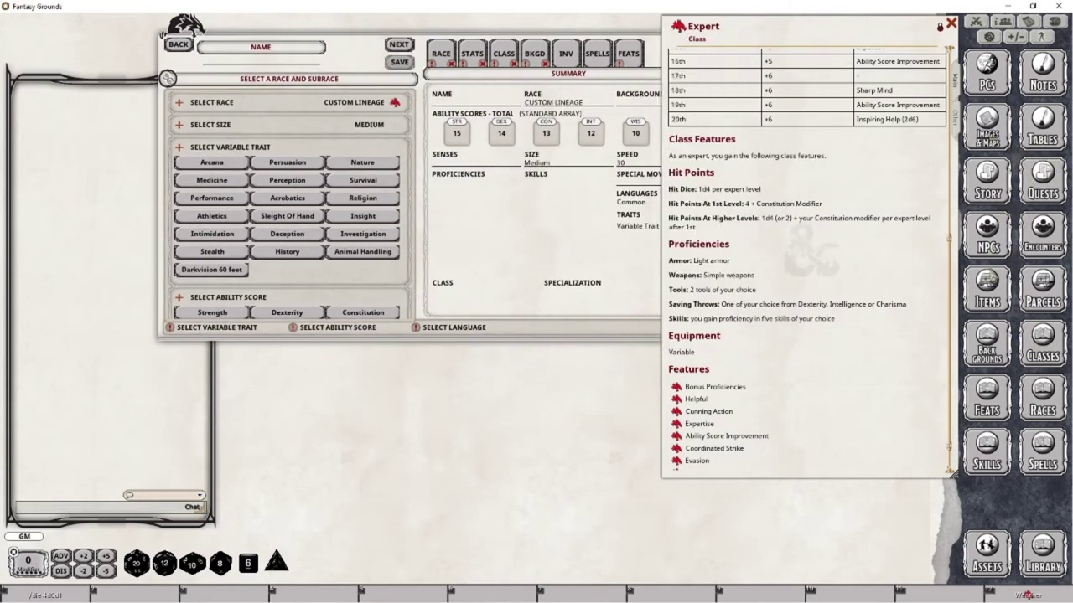
Browse the available backgrounds and open the Acolyte background record below the Character Wizard
left_click(993, 345)
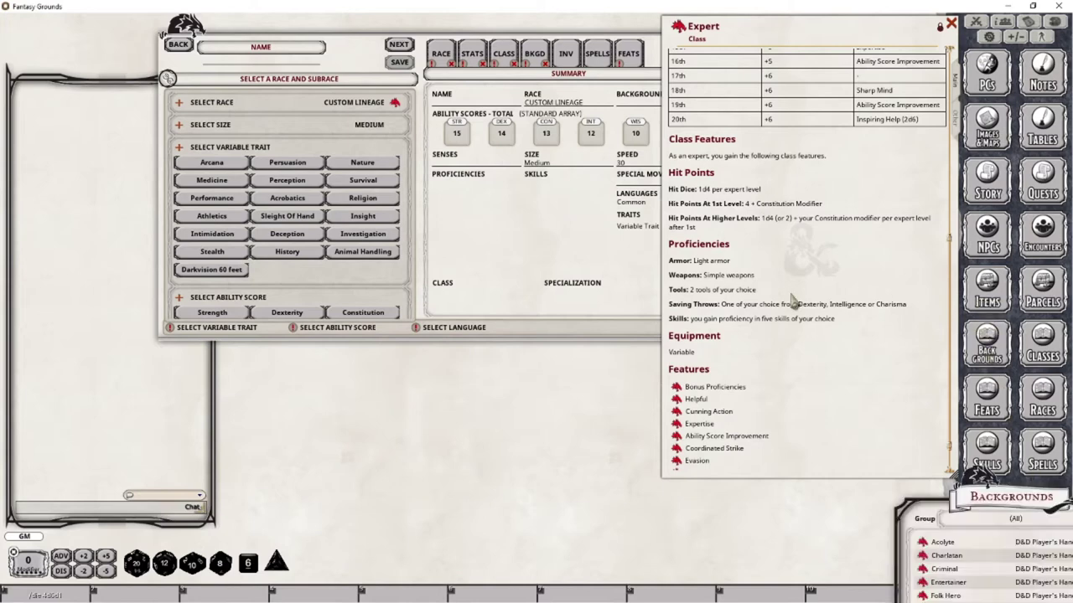
left_click_drag(960, 487, 659, 135)
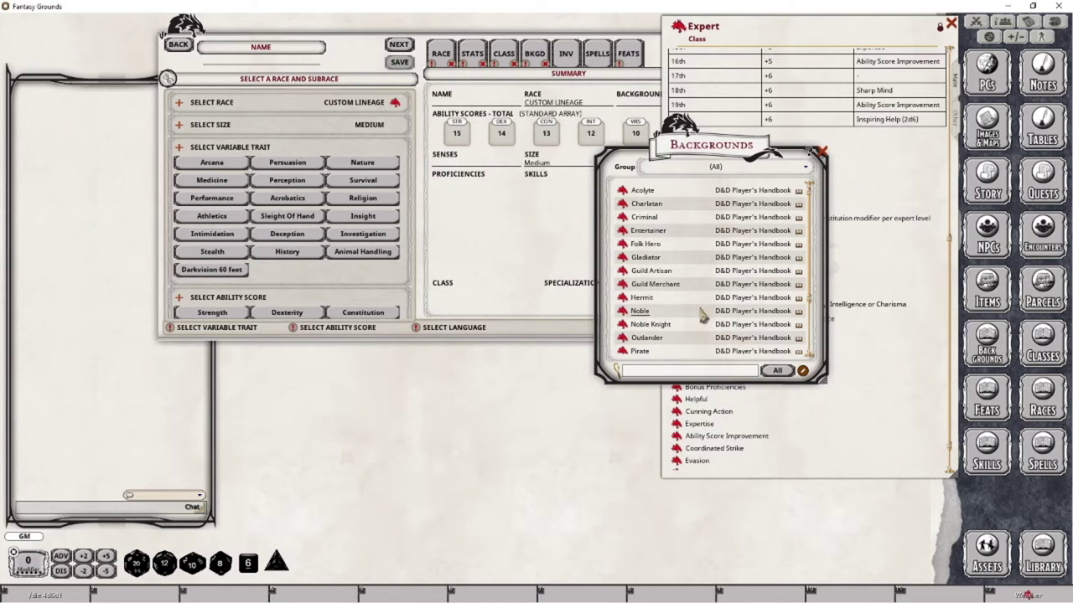
scroll(703, 315, "down", 5)
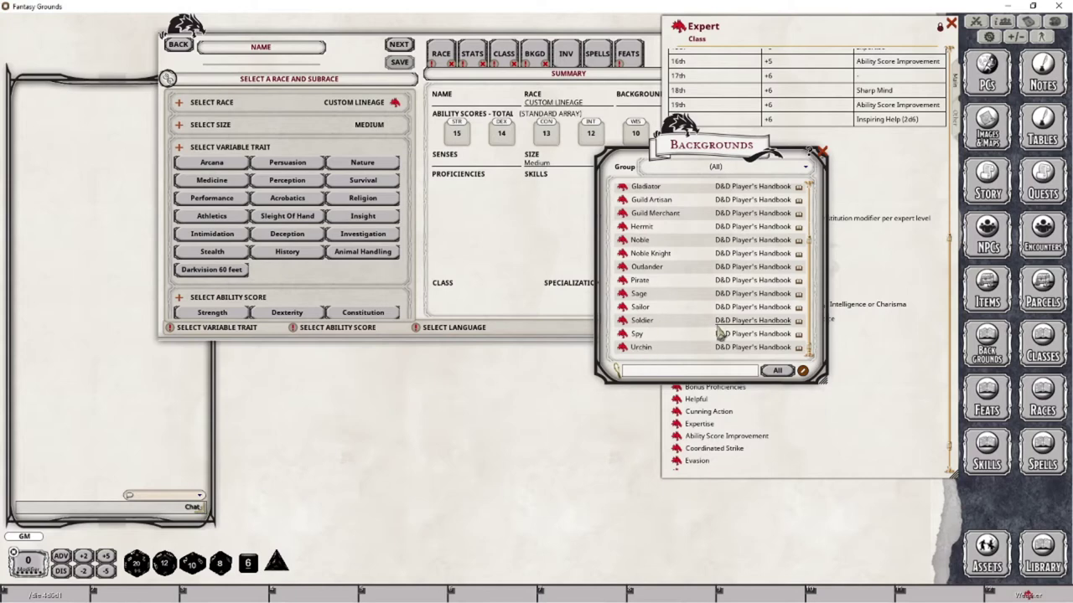
scroll(719, 327, "up", 5)
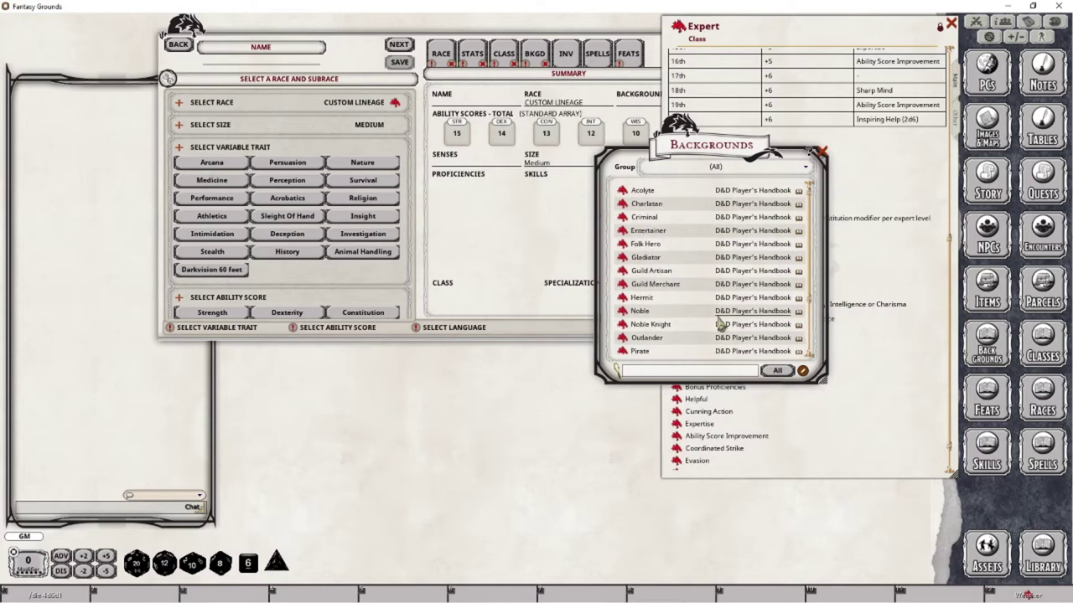
left_click(649, 194)
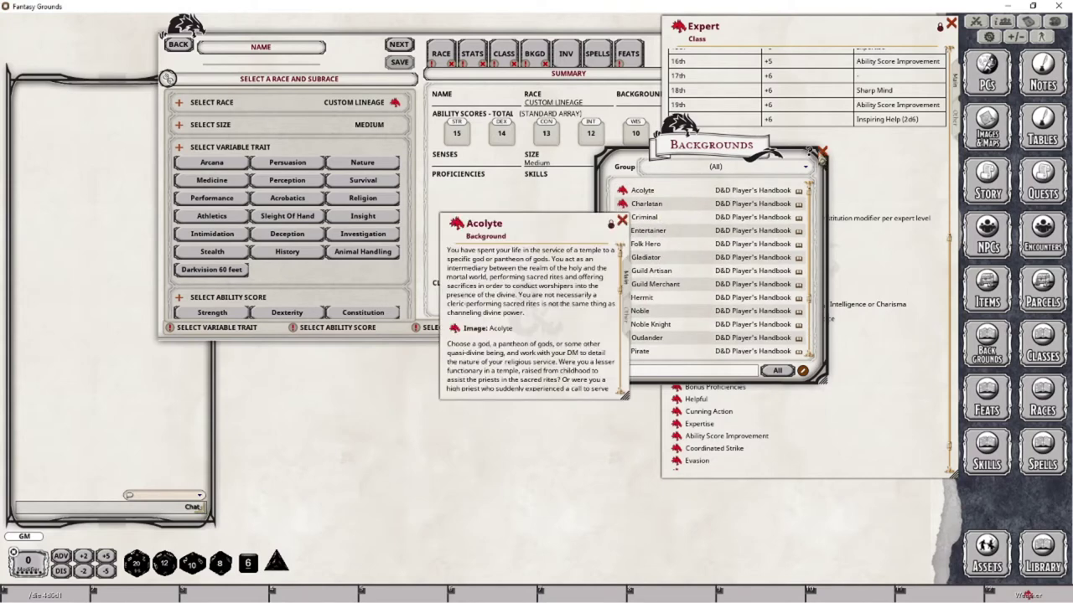
left_click_drag(585, 226, 533, 378)
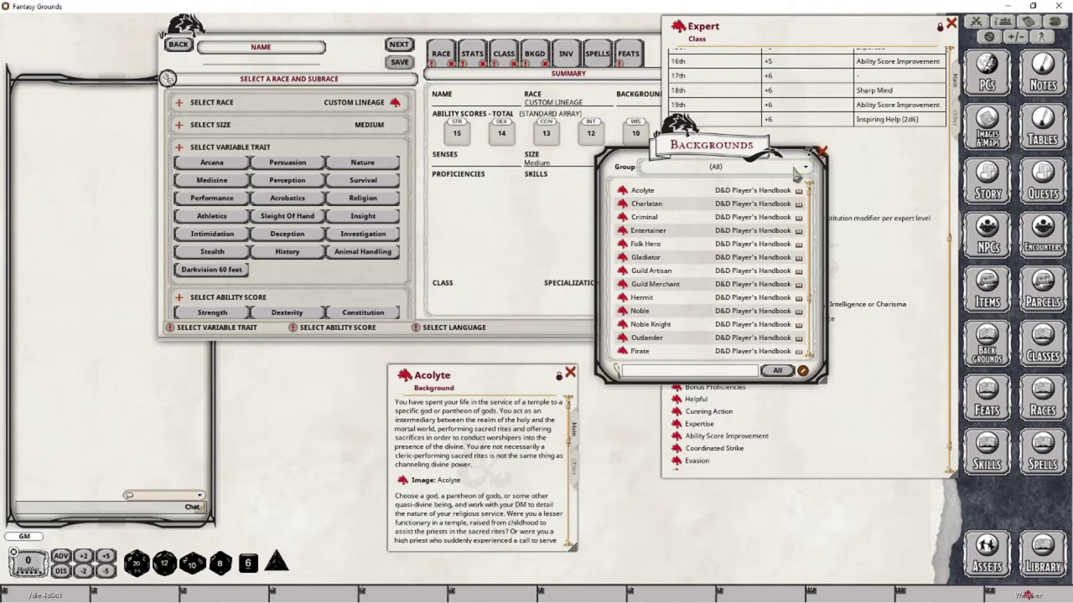
Examine the Acolyte background's skills, languages, equipment and feature, and close the backgrounds list
scroll(520, 478, "down", 3)
scroll(519, 476, "down", 3)
scroll(524, 461, "up", 1)
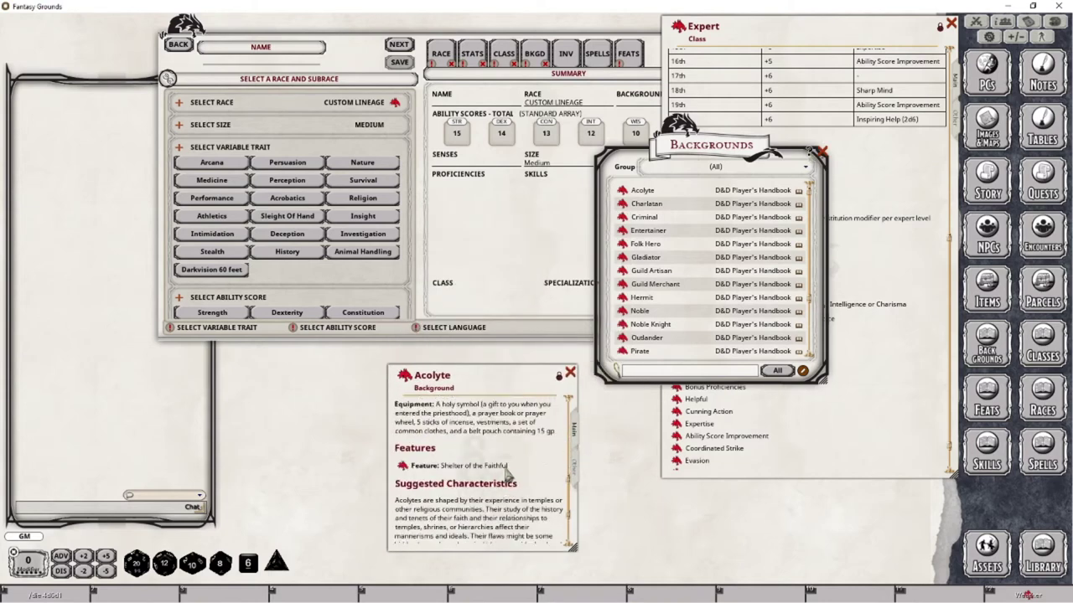
scroll(507, 478, "down", 2)
scroll(524, 469, "up", 3)
scroll(528, 466, "up", 1)
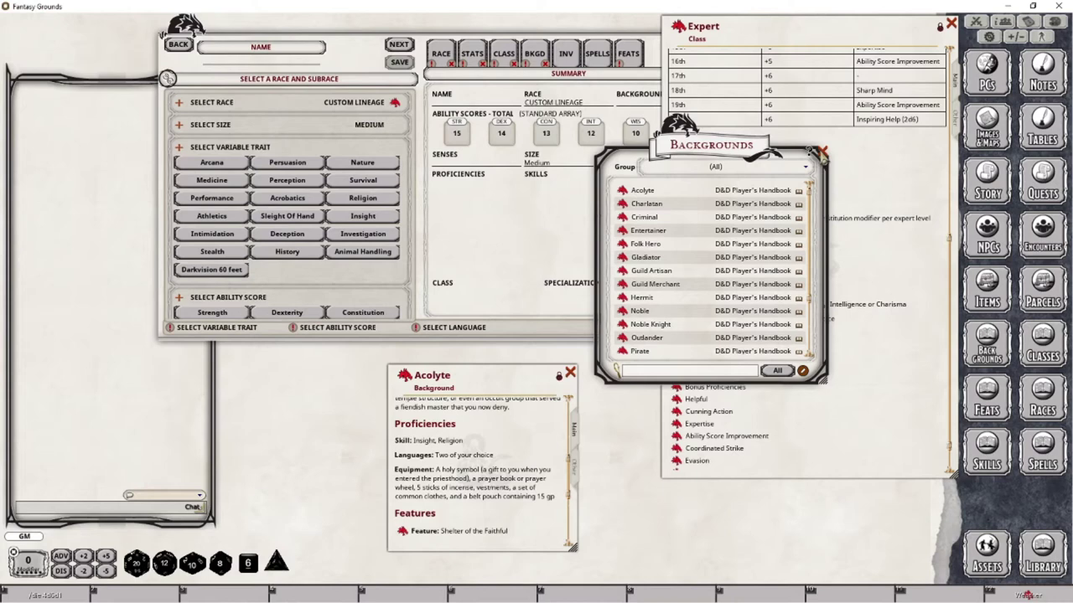
left_click(821, 153)
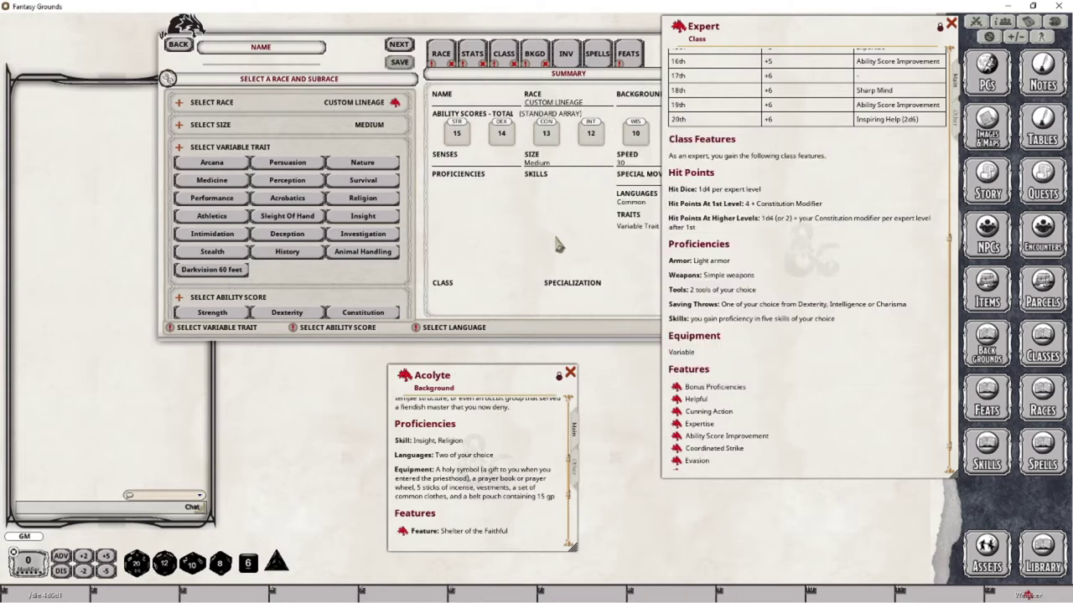
Choose Darkvision 60 feet as the variable trait and review the Expert class's level table and proficiencies
left_click(219, 269)
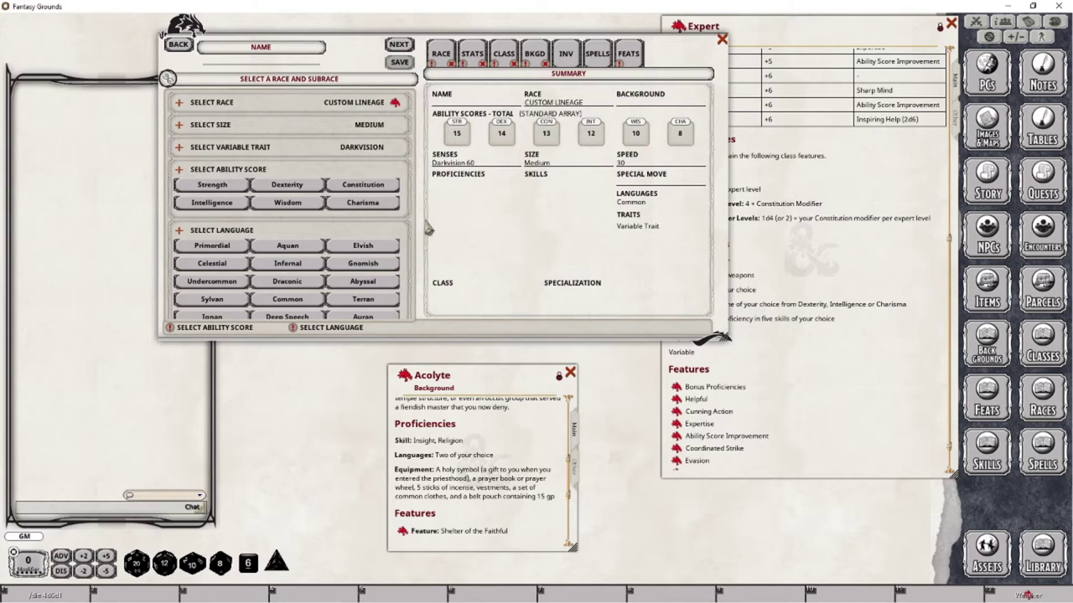
left_click(835, 289)
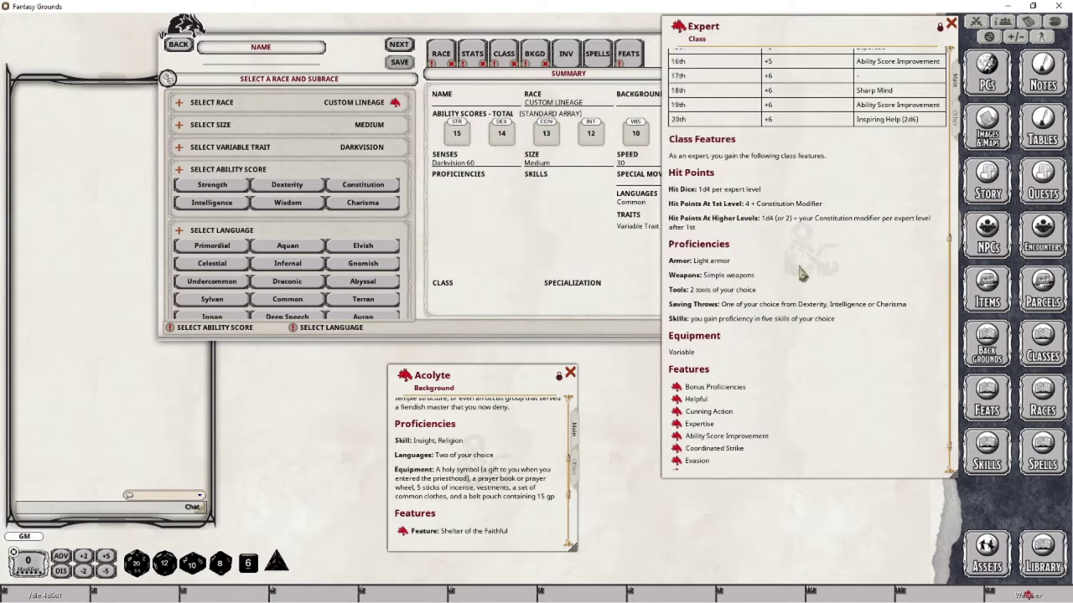
scroll(830, 301, "up", 10)
scroll(815, 294, "up", 1)
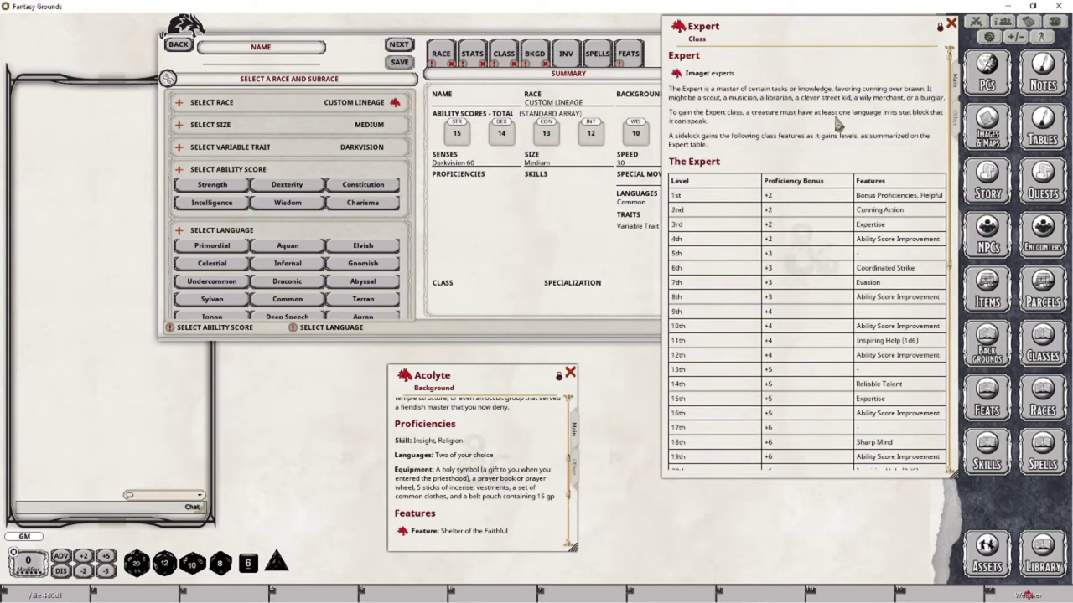
scroll(844, 440, "down", 5)
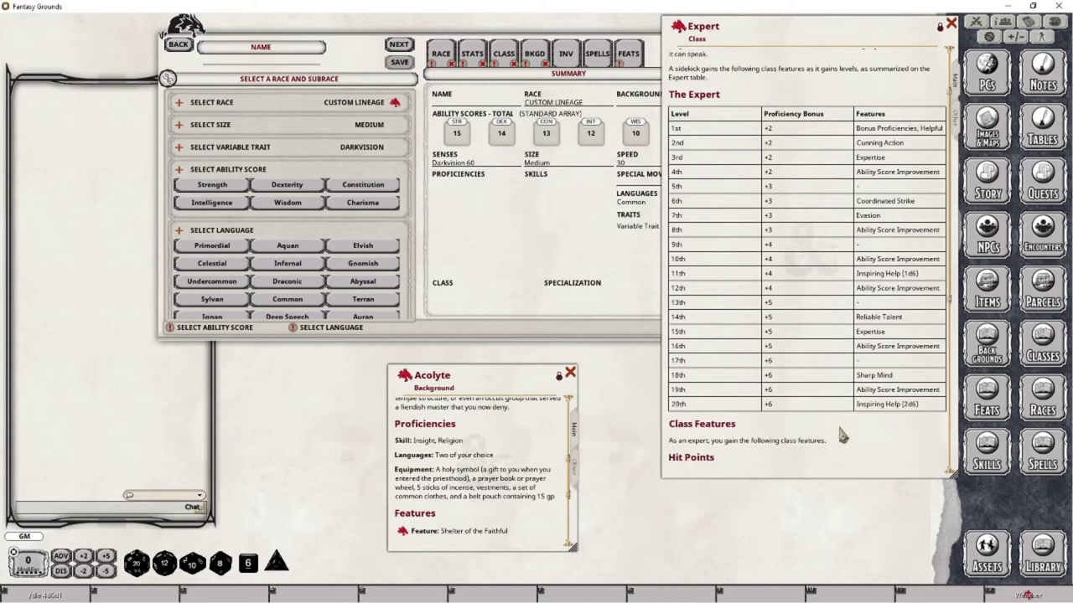
scroll(842, 428, "down", 3)
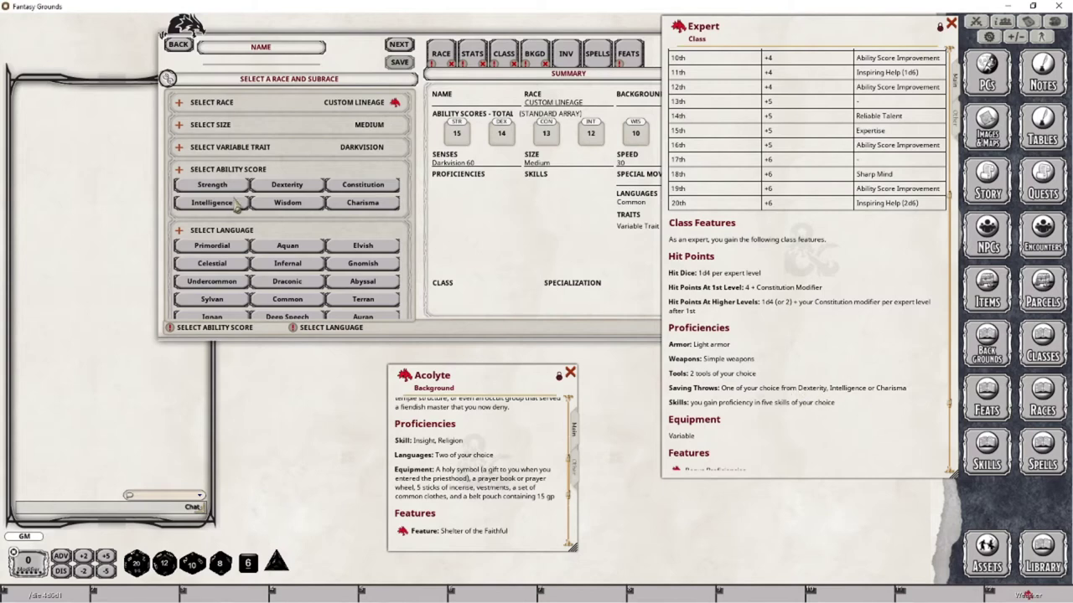
Assign the Custom Lineage ability score increase to Dexterity and choose Orc as the additional language
left_click(312, 186)
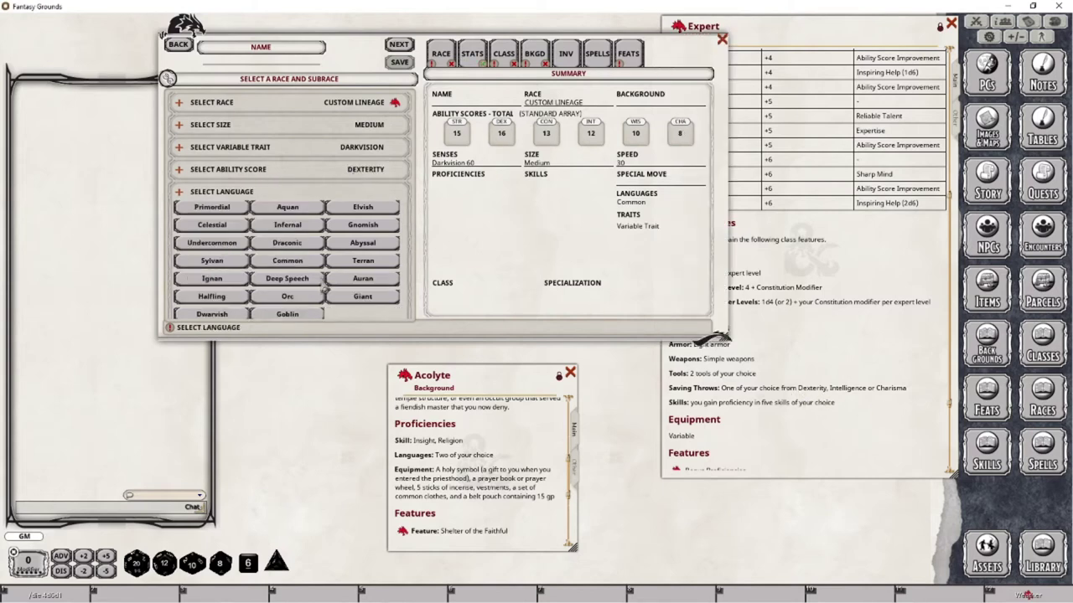
scroll(295, 197, "down", 1)
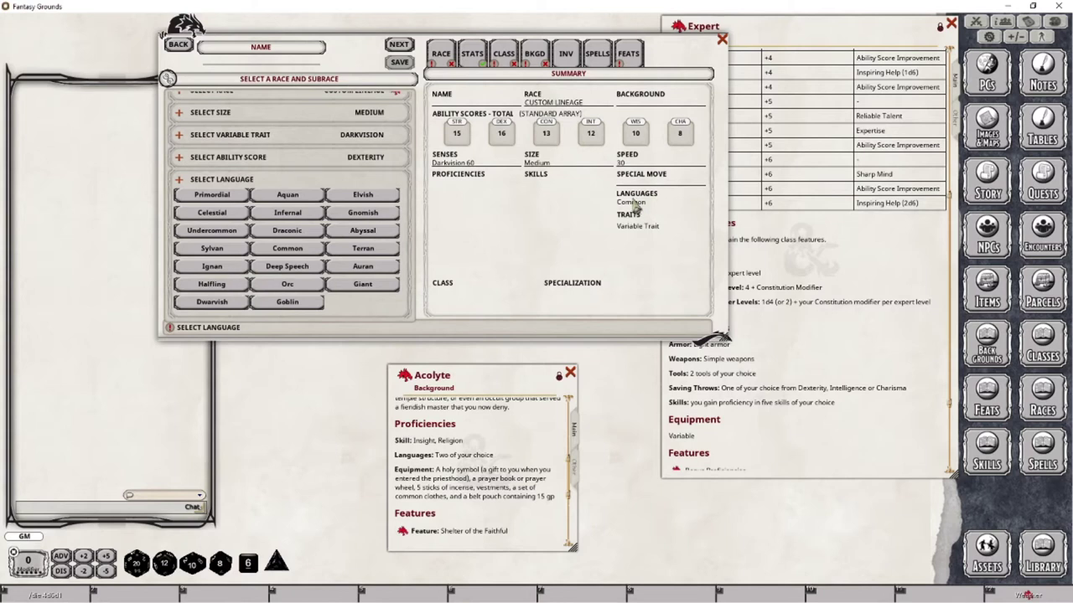
left_click(274, 286)
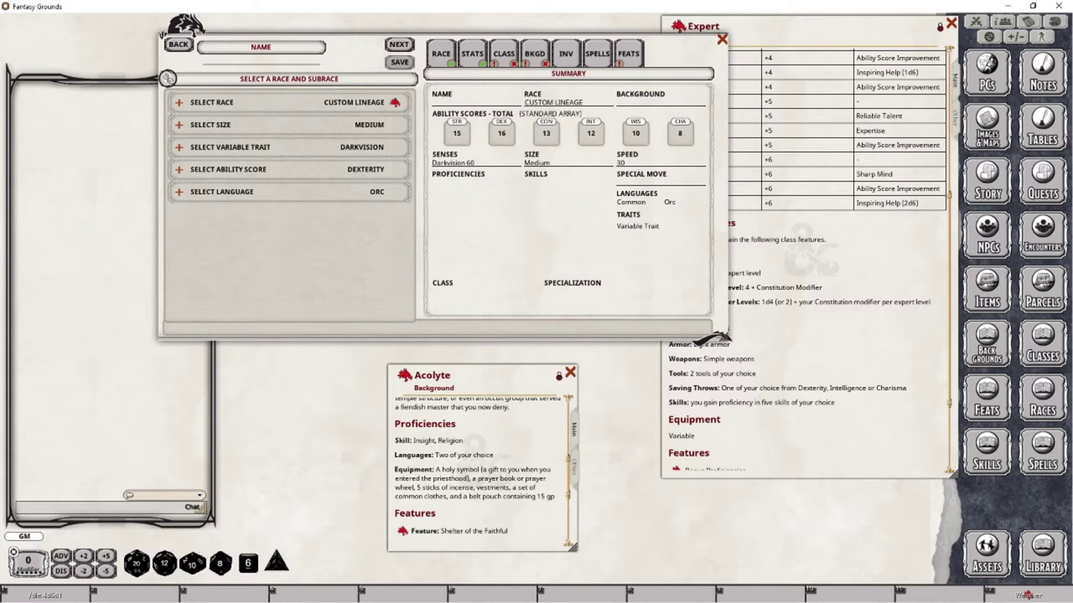
Review the Expert level table, close the Acolyte record, and place the backgrounds list below the Character Wizard
scroll(804, 251, "up", 4)
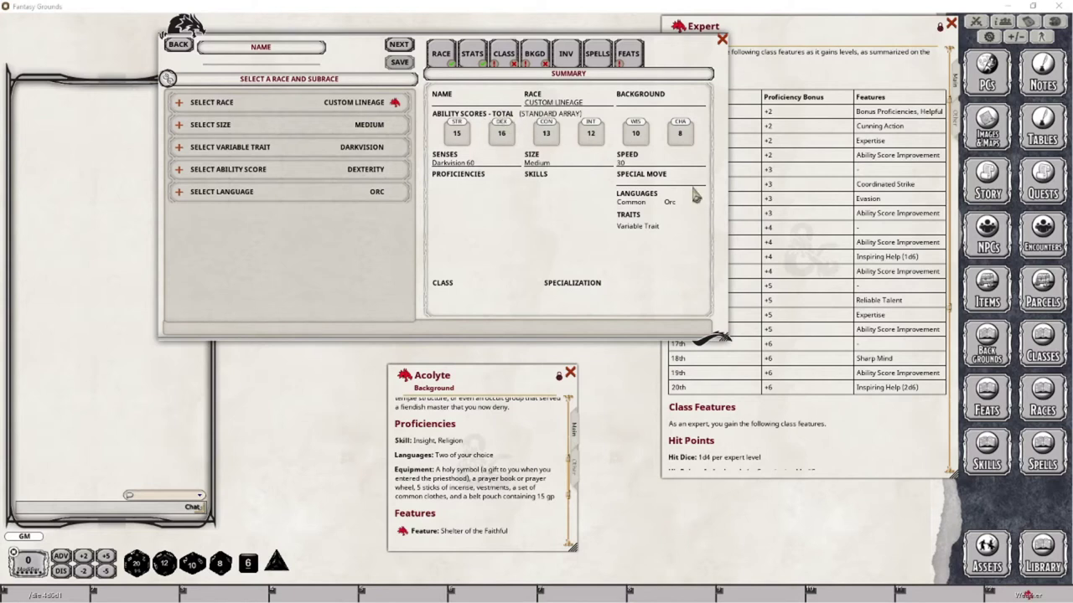
left_click(808, 242)
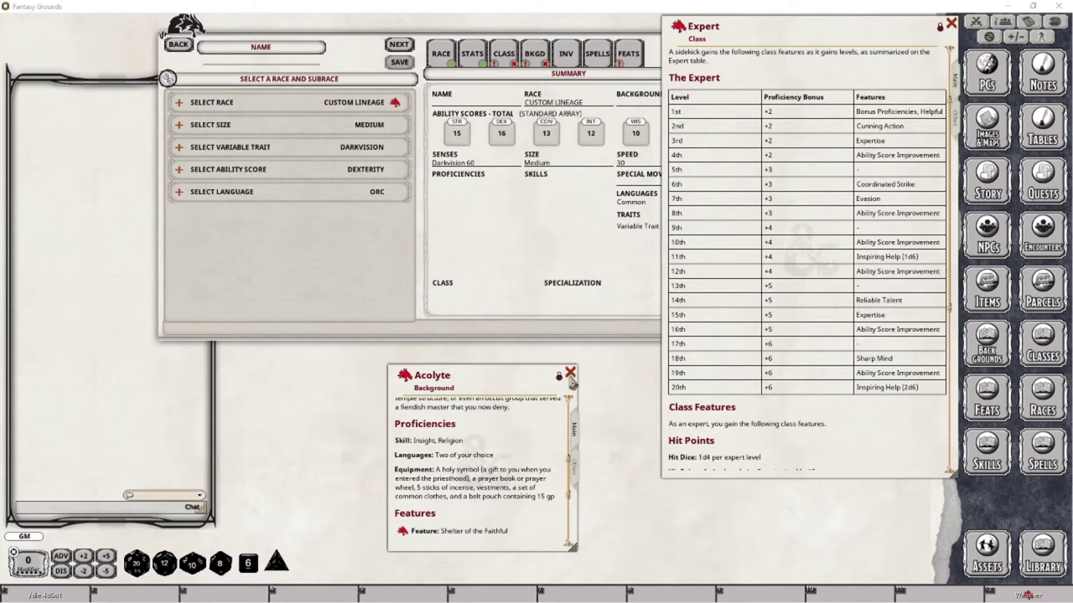
left_click(570, 373)
left_click(987, 344)
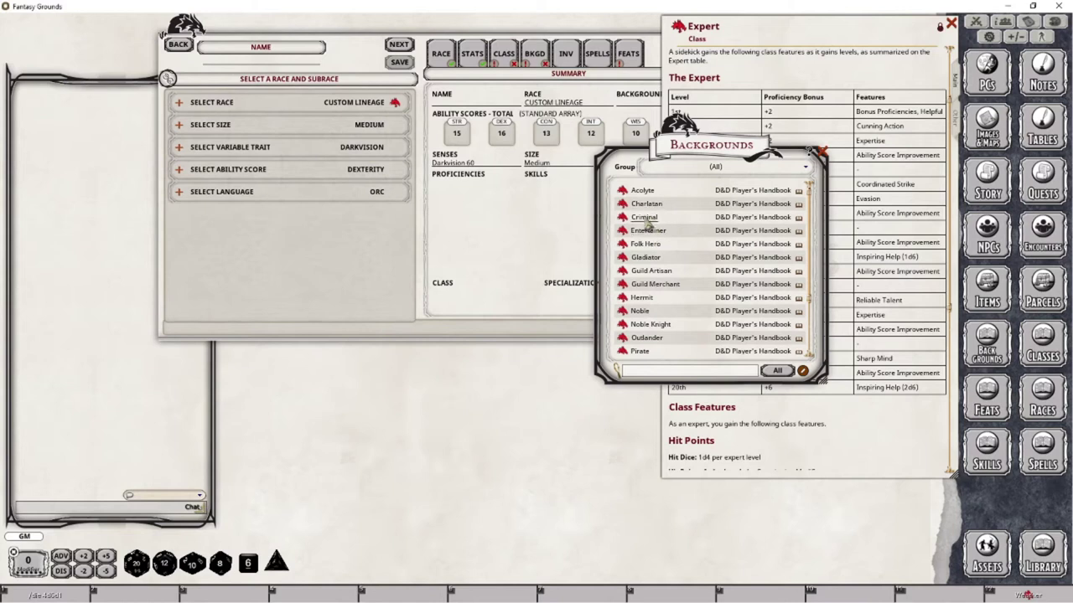
scroll(680, 328, "down", 5)
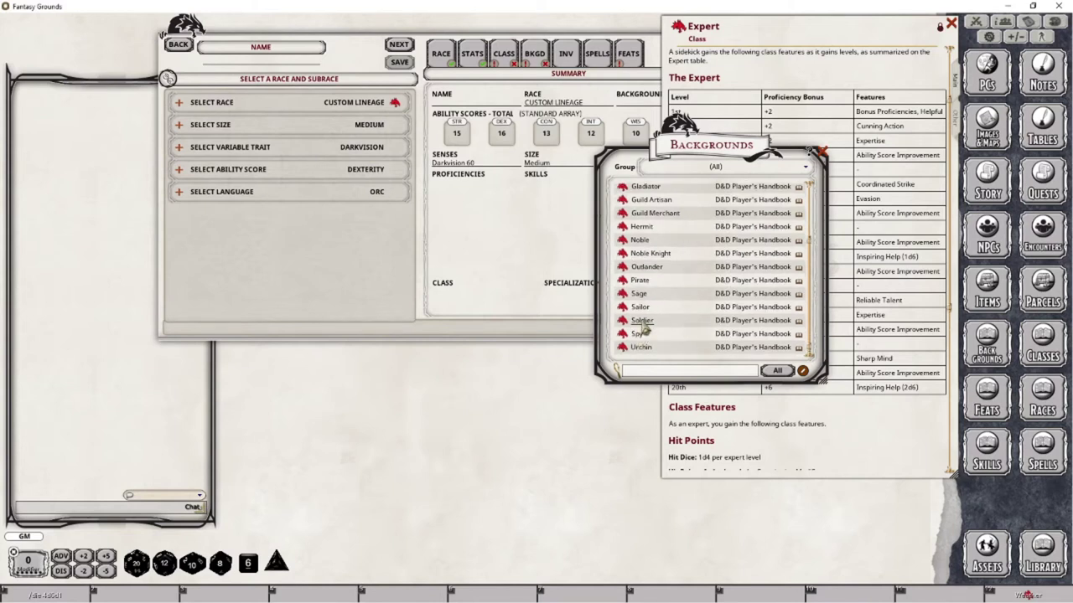
left_click_drag(699, 147, 501, 230)
left_click(501, 231)
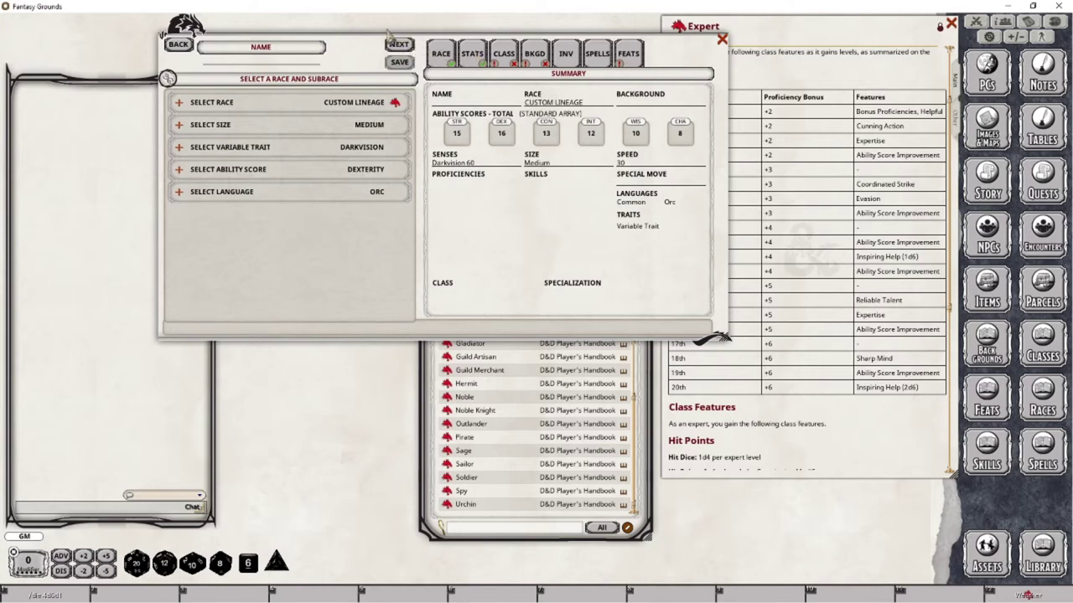
Generate the character's ability scores with the Dice Roll method instead of the standard array
left_click(473, 57)
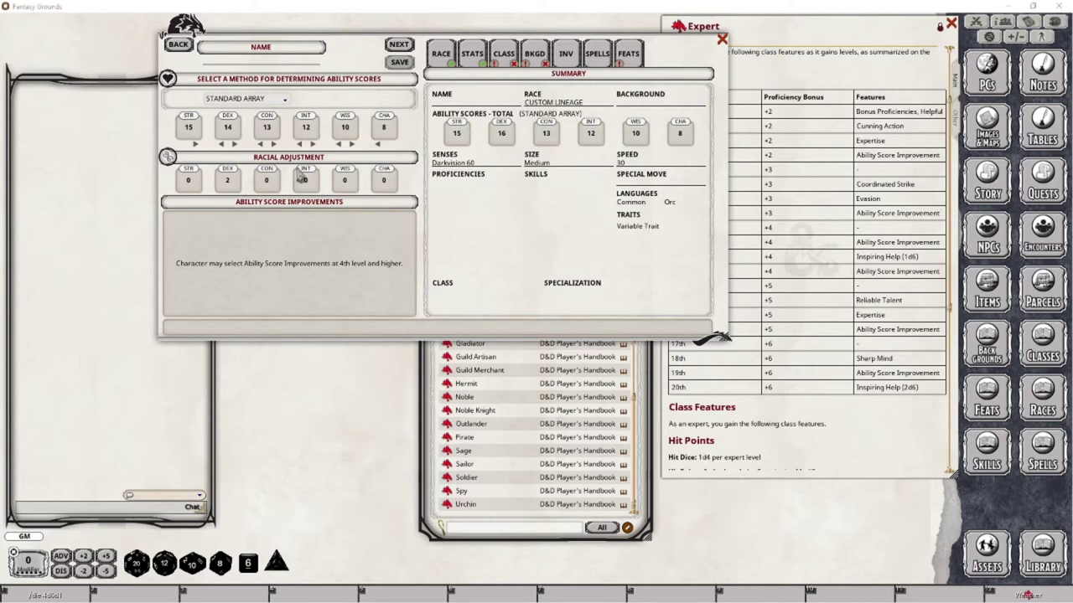
left_click(285, 101)
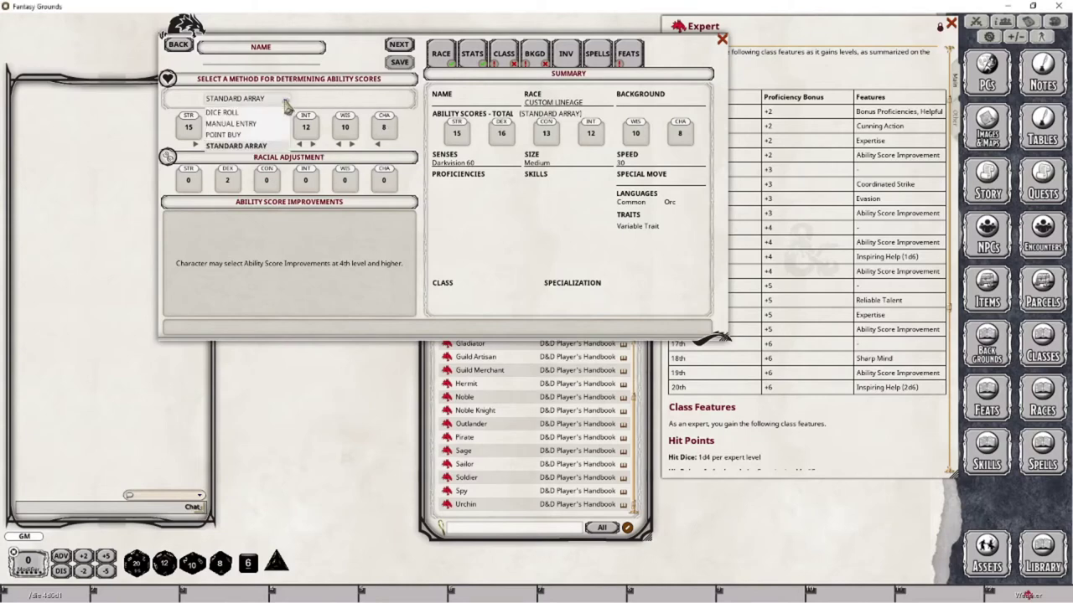
left_click(222, 114)
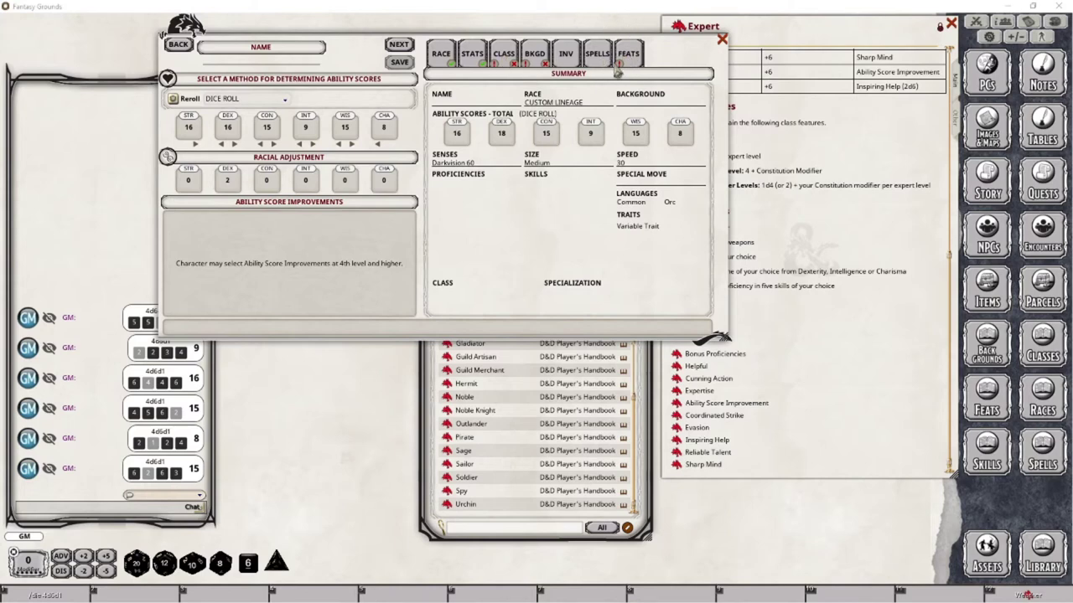
Review the Custom Lineage race choices and browse the racial feats available to the character
left_click(442, 60)
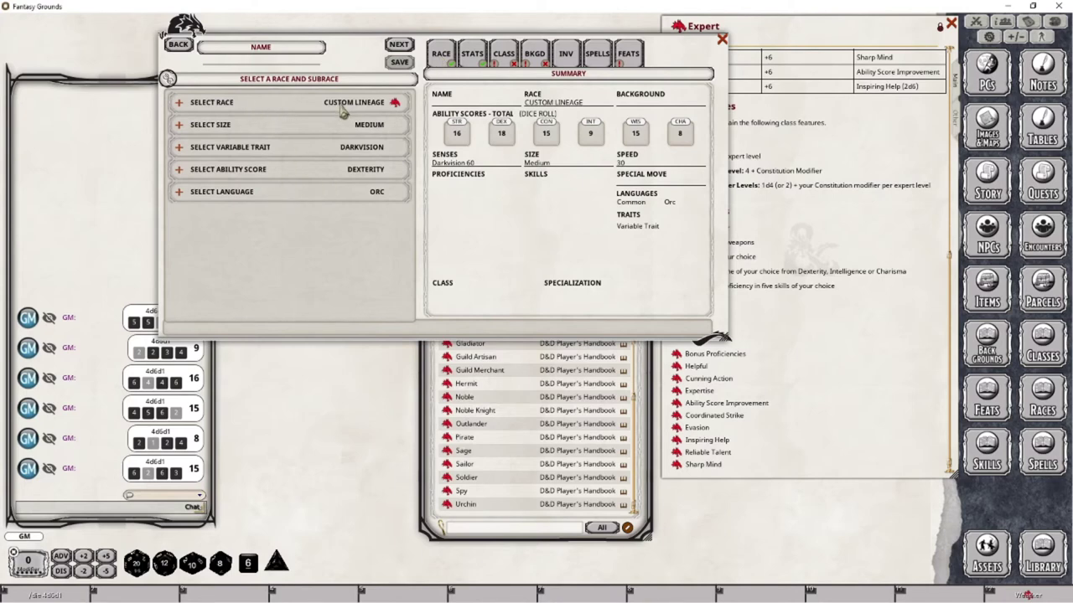
left_click(634, 56)
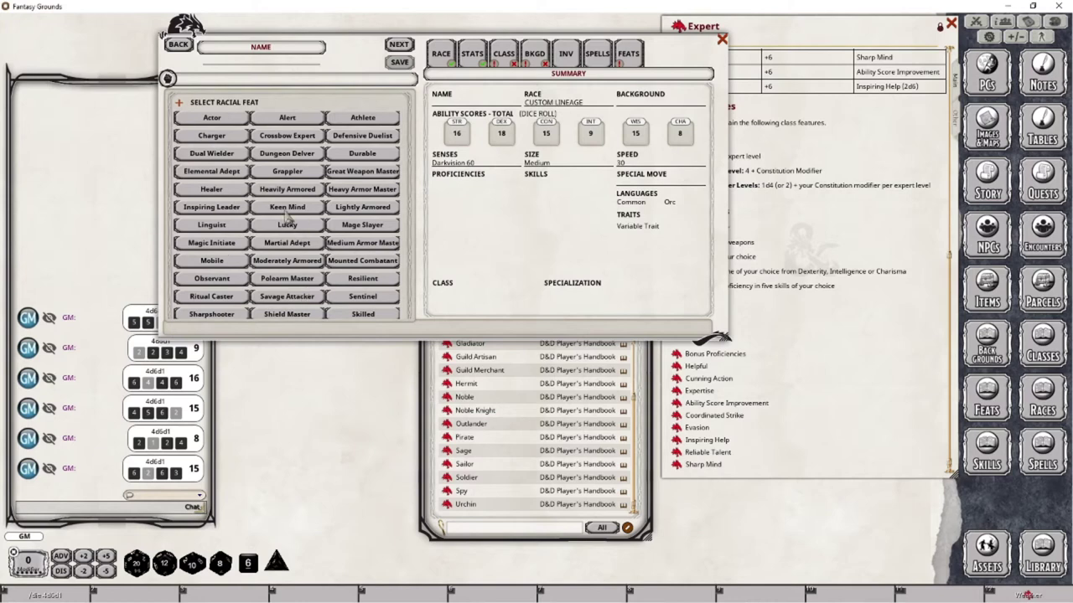
scroll(317, 250, "down", 5)
scroll(317, 250, "up", 3)
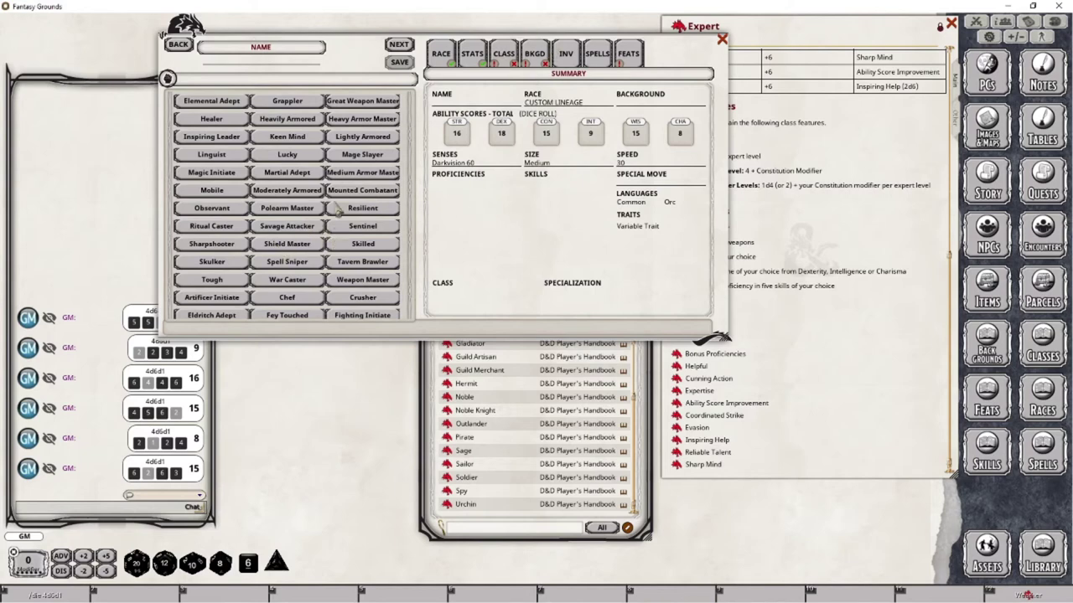
Select Expert as the character's class and bring up the wizard's background choices
left_click(506, 54)
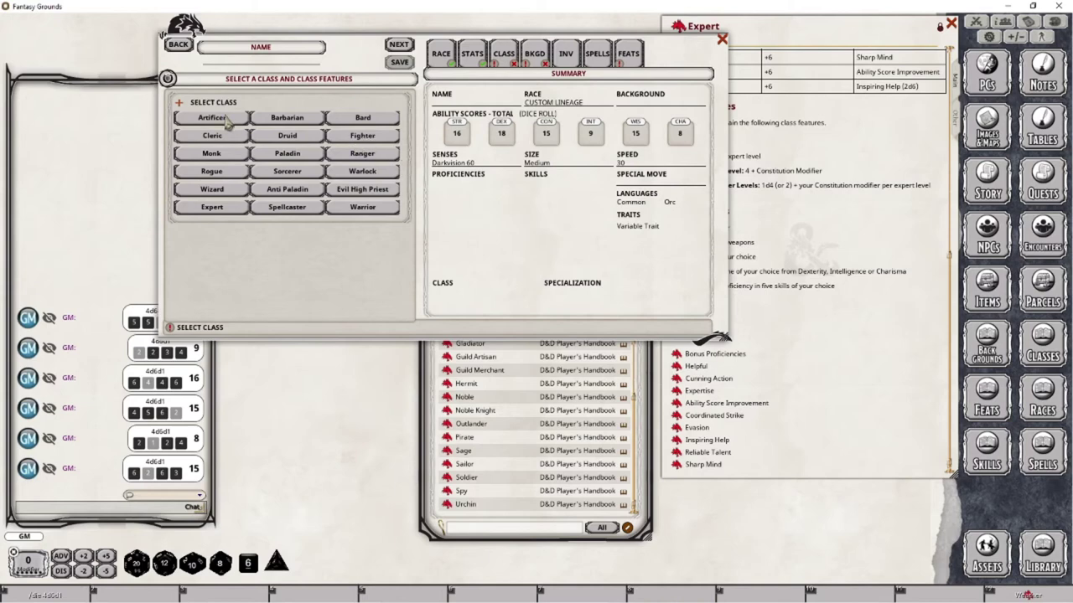
left_click(227, 216)
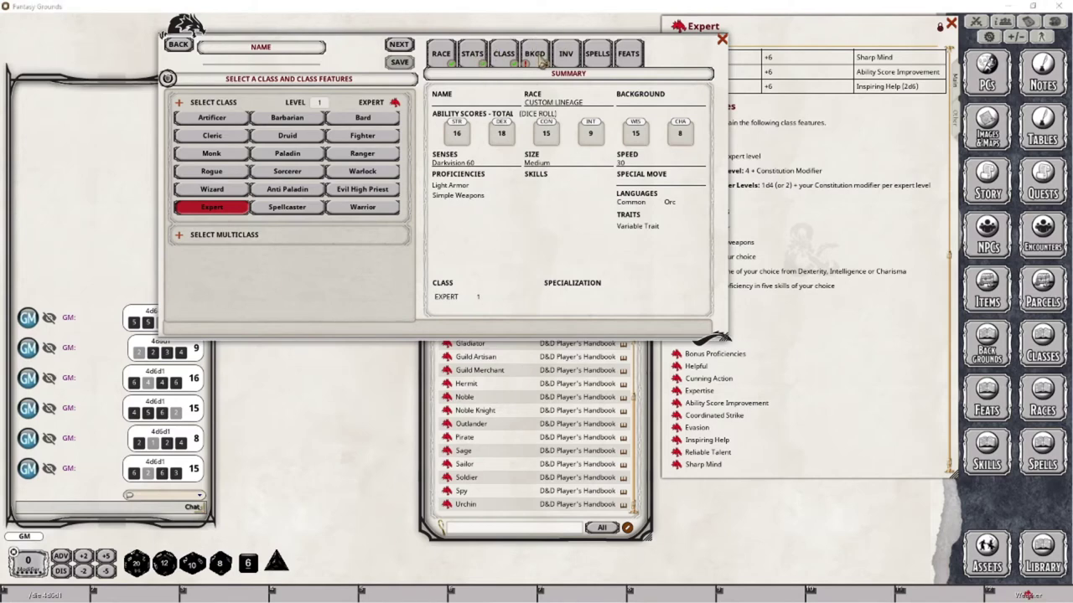
left_click(541, 60)
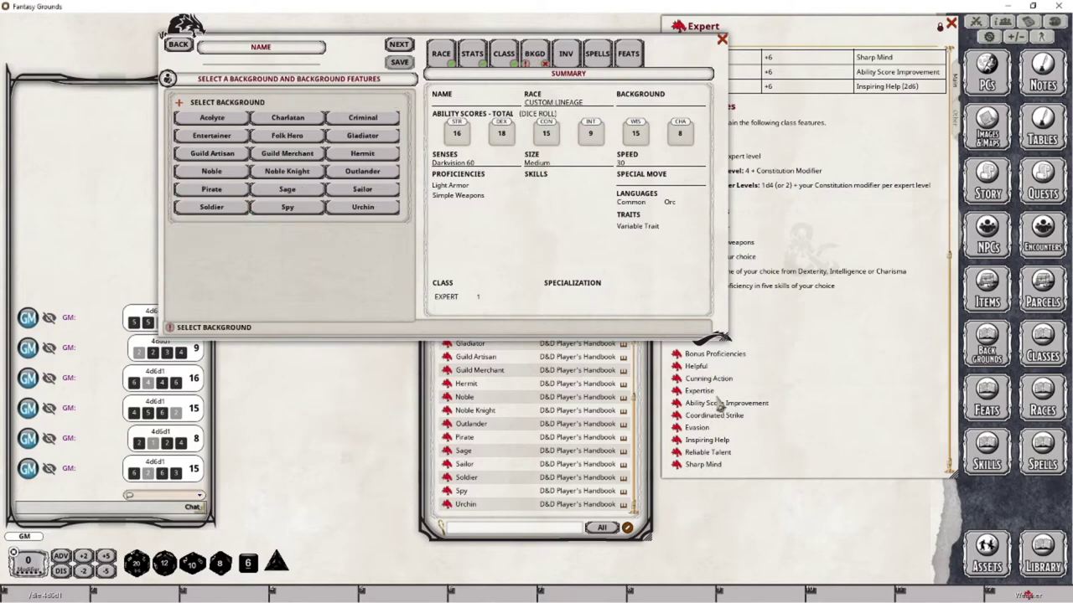
Read the Expert's Cunning Action, Coordinated Strike and Inspiring Help feature descriptions, closing each one
left_click(834, 388)
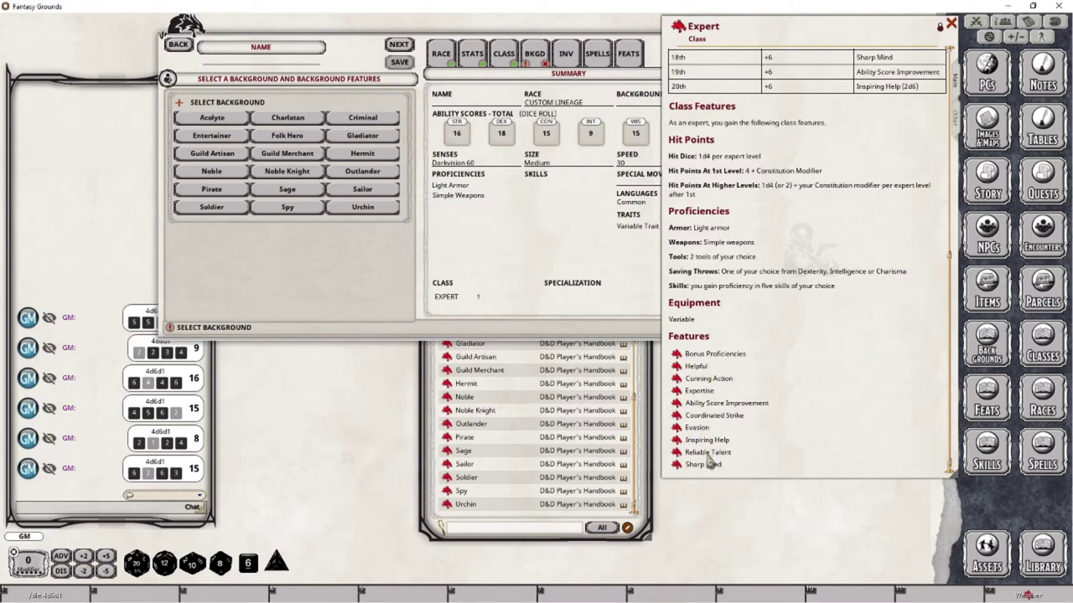
left_click(547, 541)
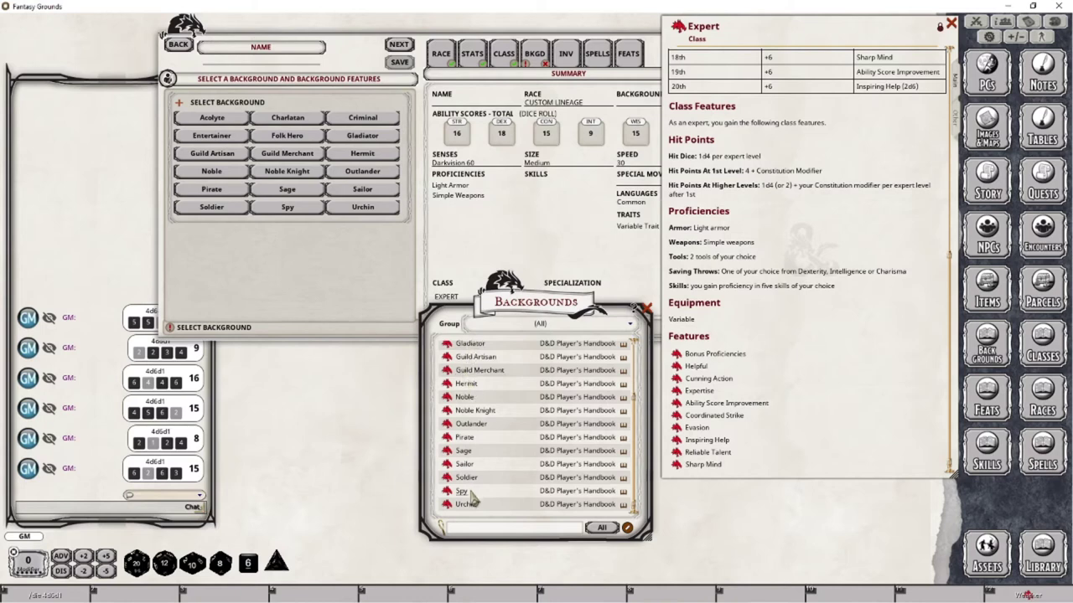
left_click(693, 379)
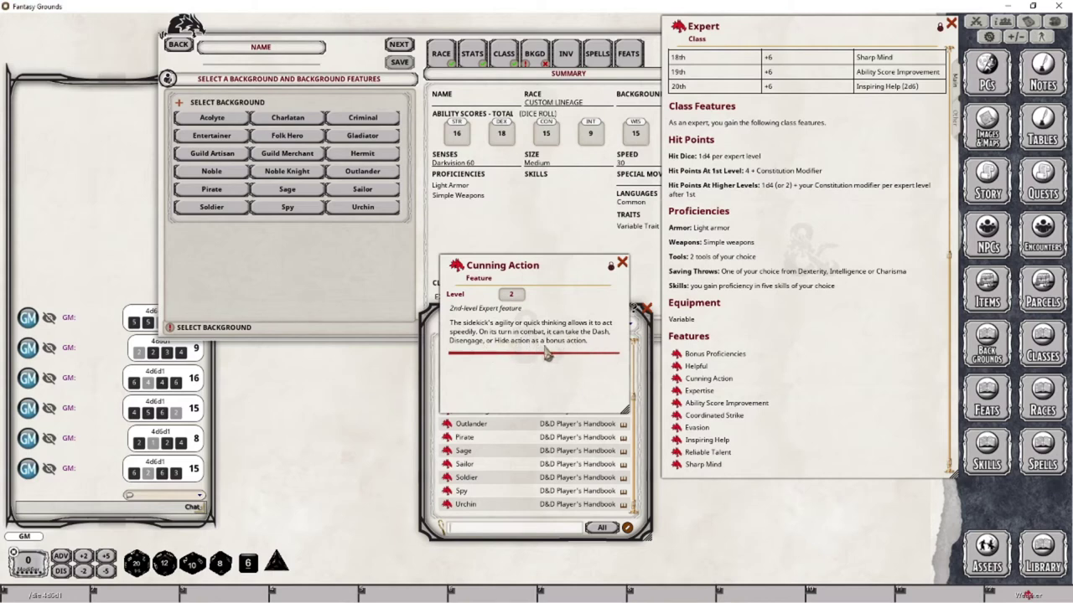
left_click(622, 263)
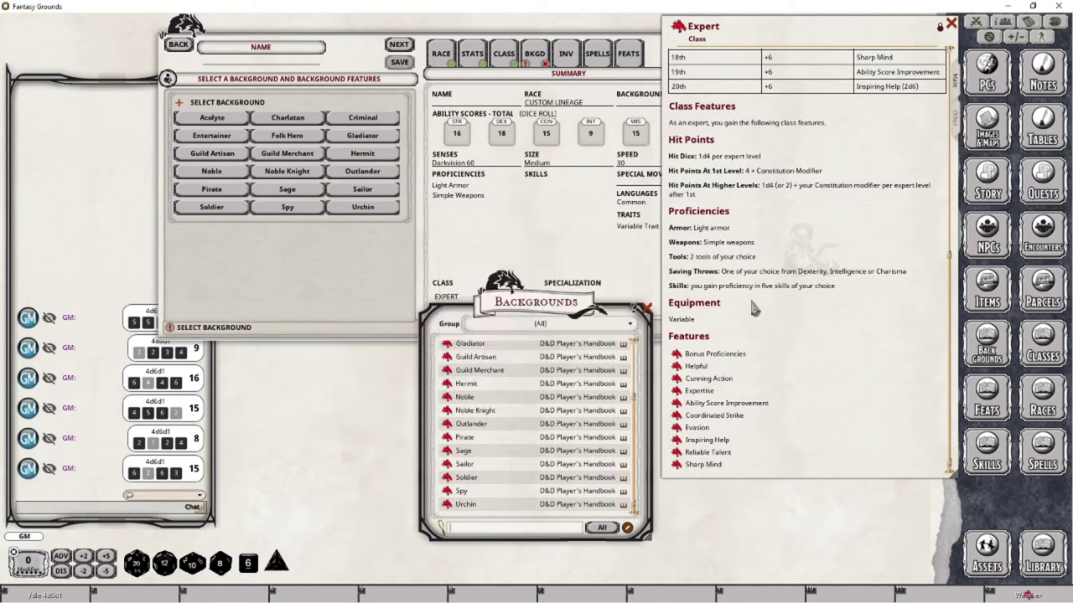
left_click(691, 416)
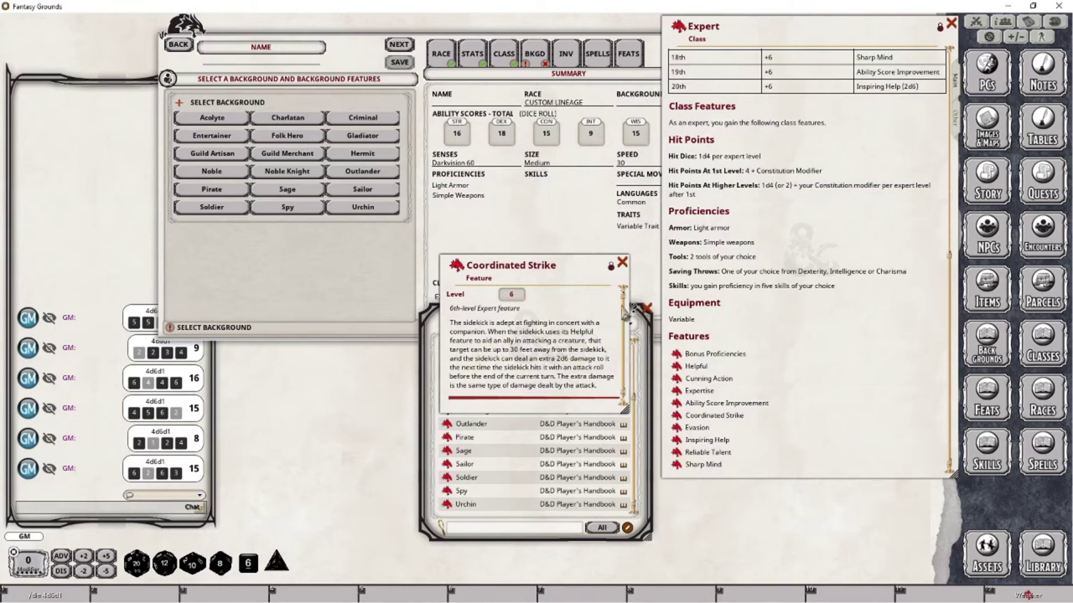
left_click(622, 262)
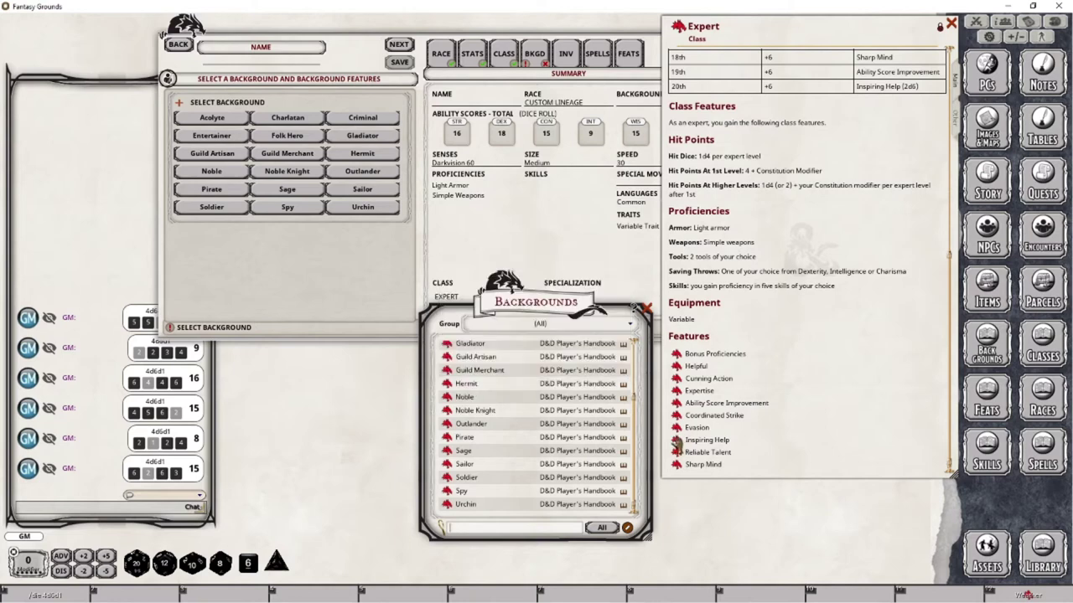
left_click(677, 440)
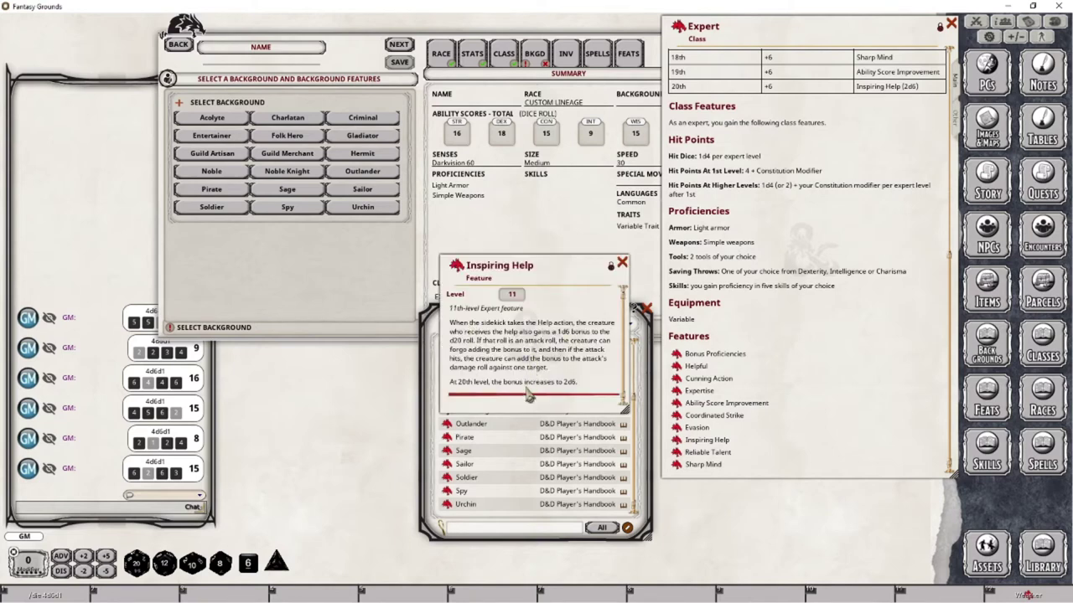
left_click(621, 262)
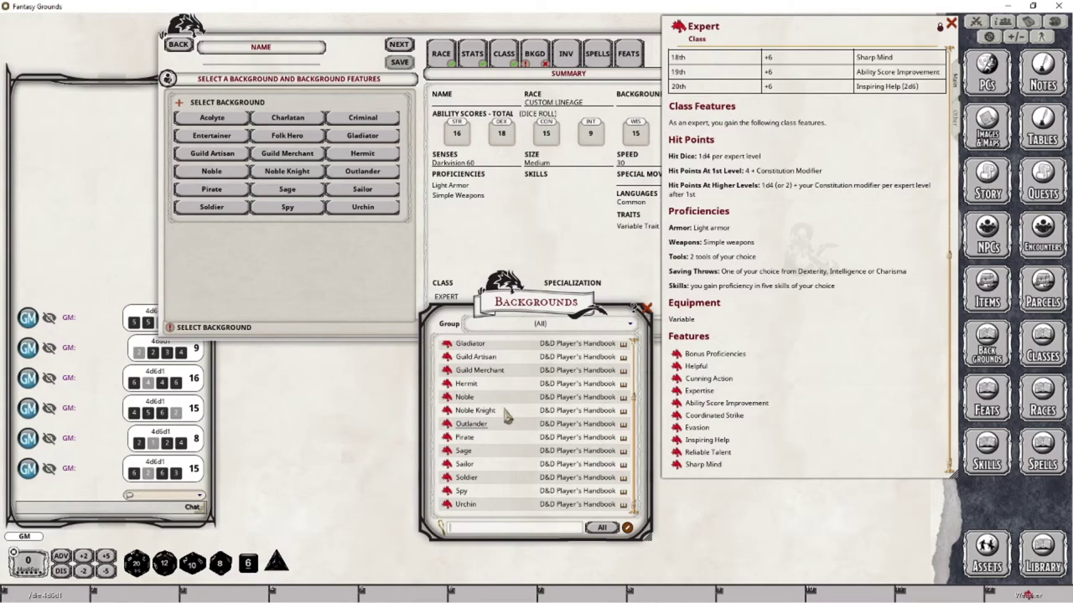
Browse the backgrounds list, examine the Outlander's proficiencies with its record placed below the wizard, and close the list
scroll(501, 438, "up", 3)
scroll(503, 441, "up", 1)
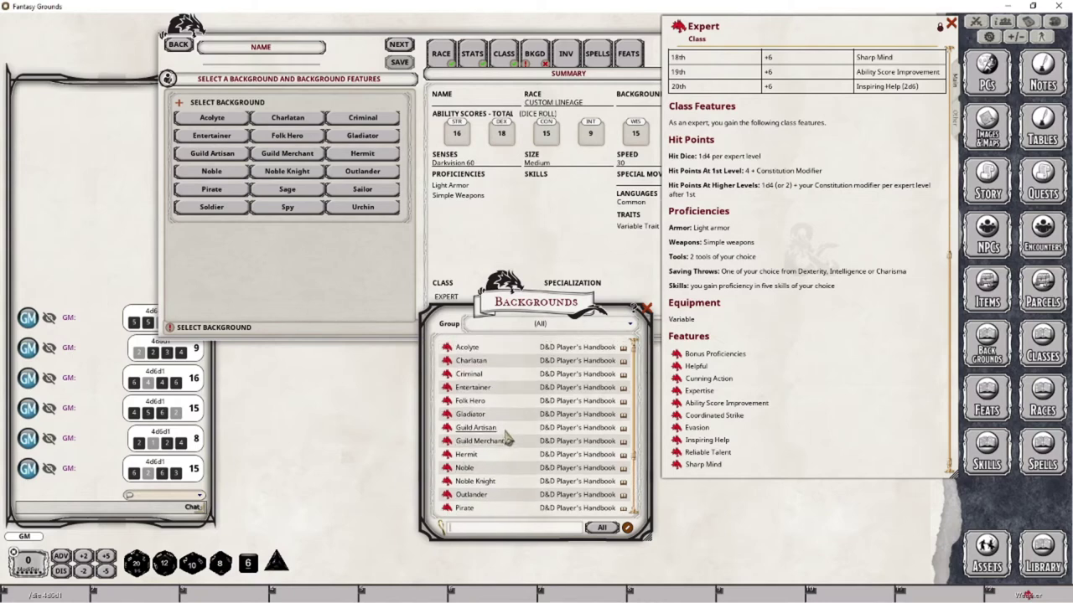
scroll(533, 446, "down", 2)
scroll(531, 445, "down", 3)
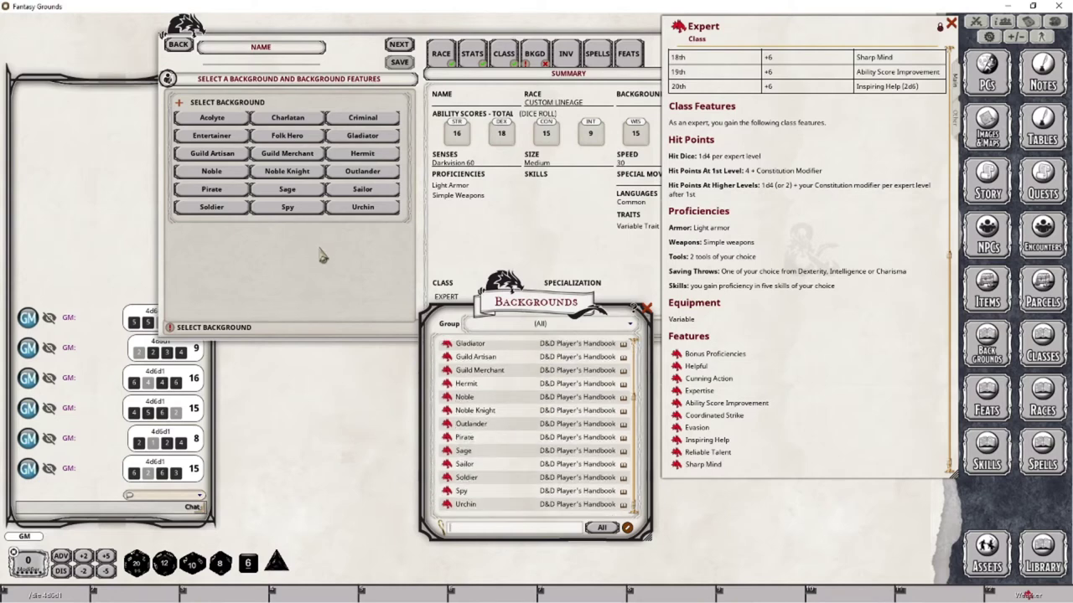
left_click(471, 424)
scroll(547, 347, "down", 5)
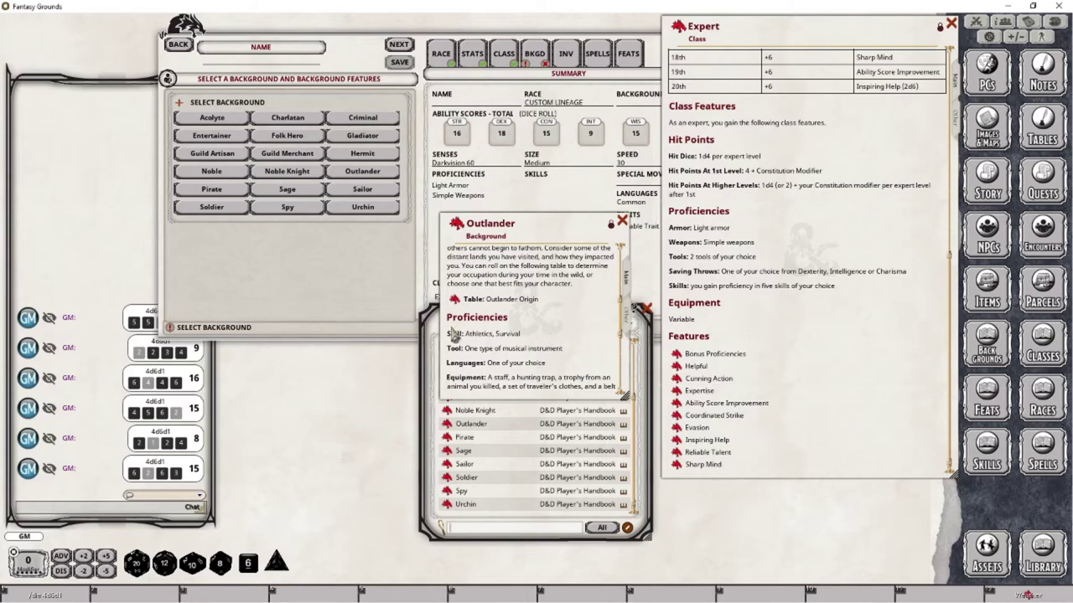
left_click_drag(545, 230, 329, 377)
left_click(642, 308)
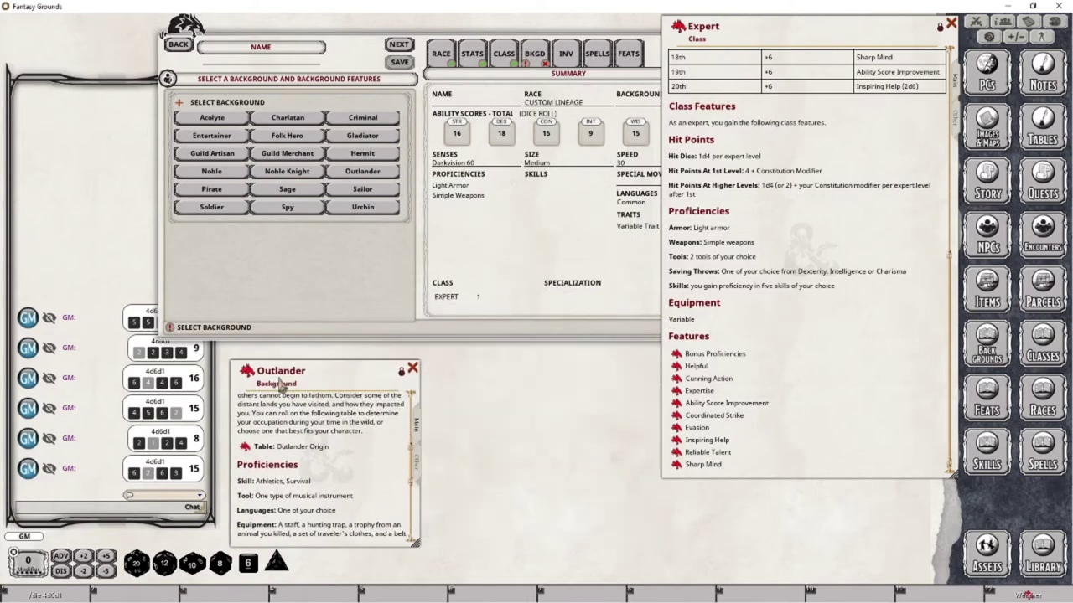
Select the Outlander background with Undercommon as its language and the Lute as its tool proficiency
left_click(541, 60)
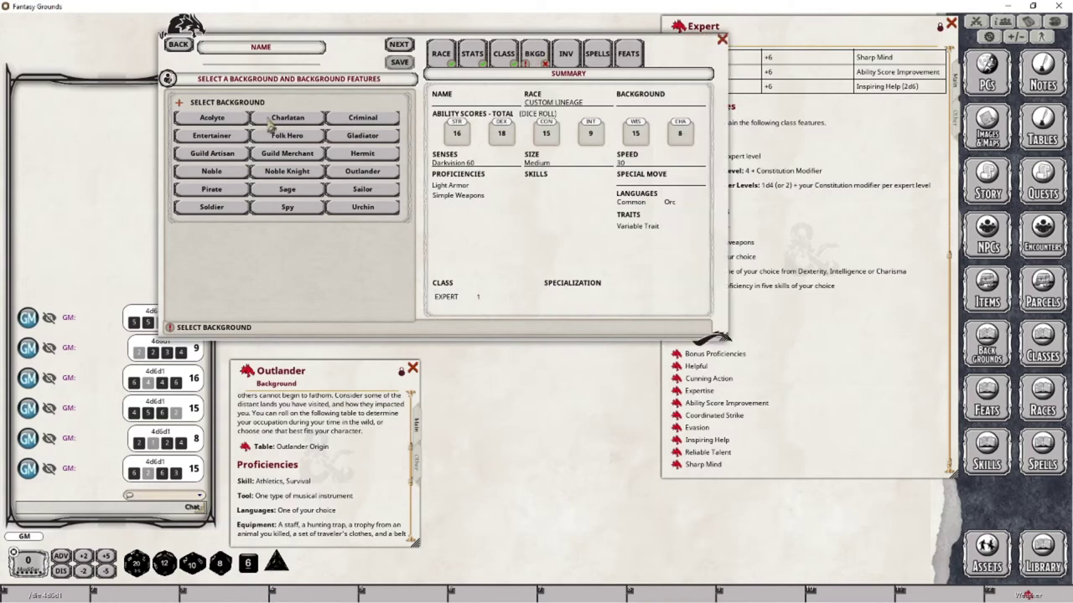
left_click(346, 172)
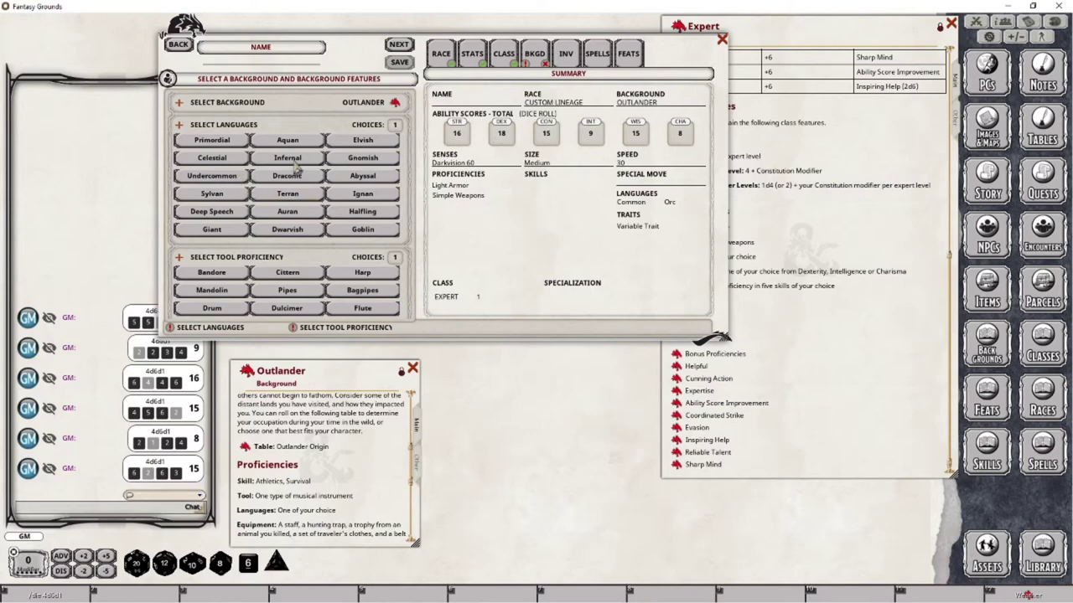
left_click(224, 177)
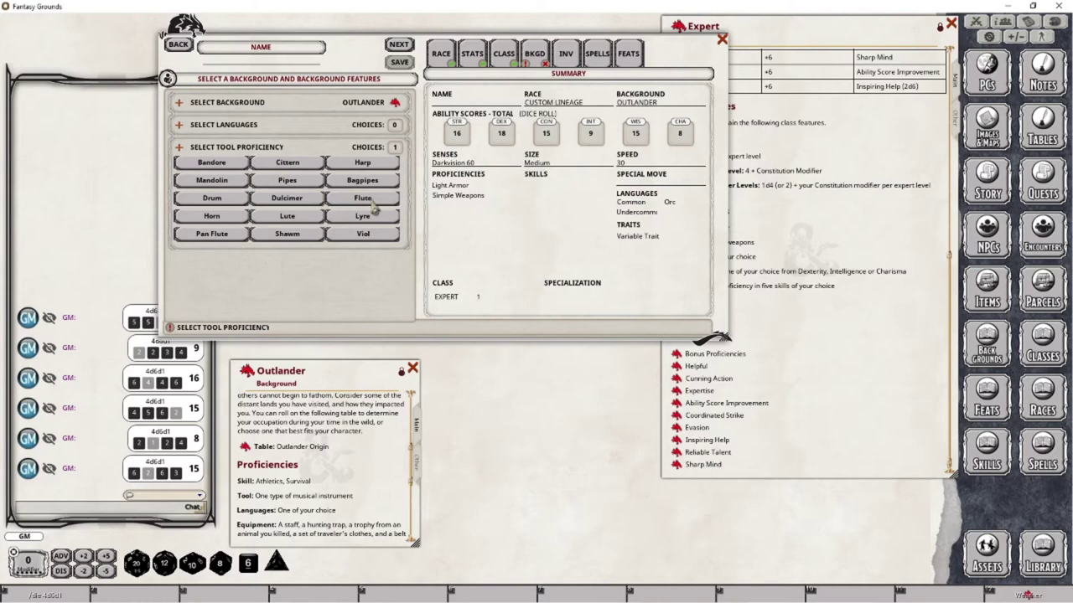
left_click(287, 218)
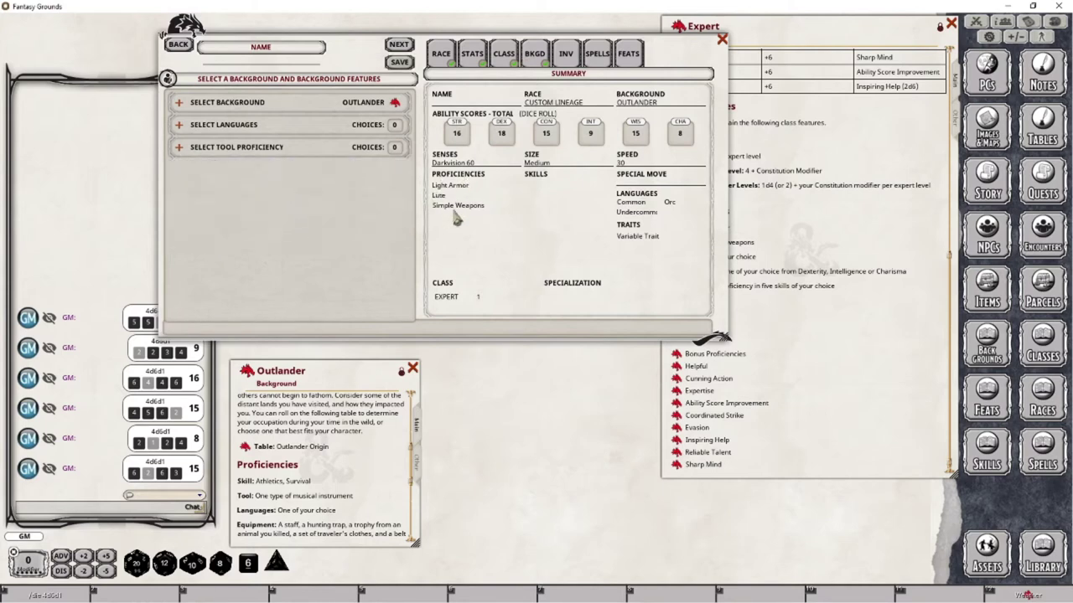
Check the Expert's proficiencies and class choices, and open the Feats list below the wizard's summary
left_click(828, 340)
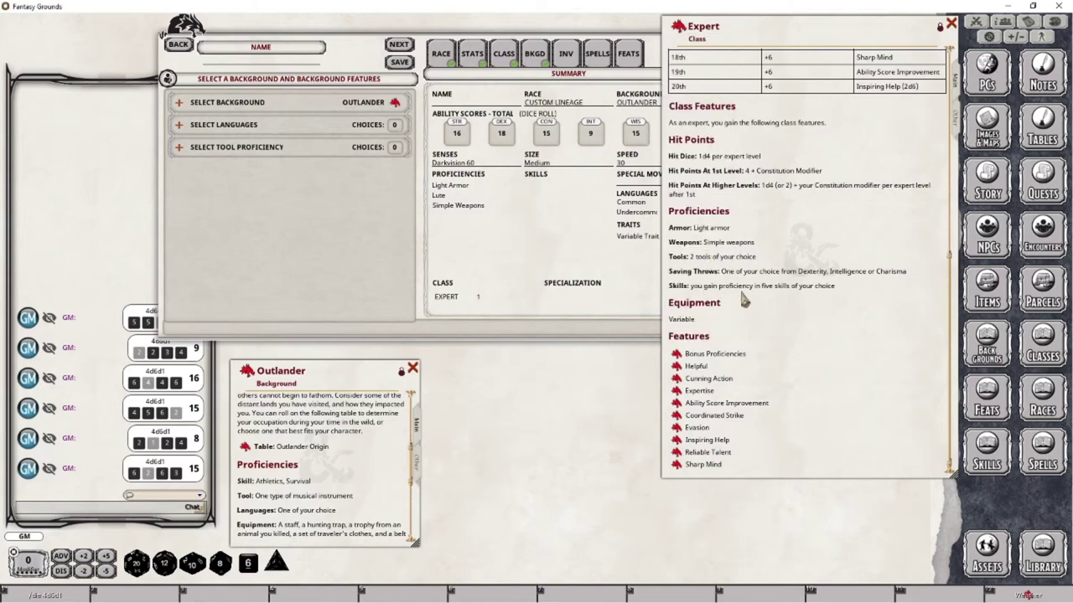
left_click(503, 55)
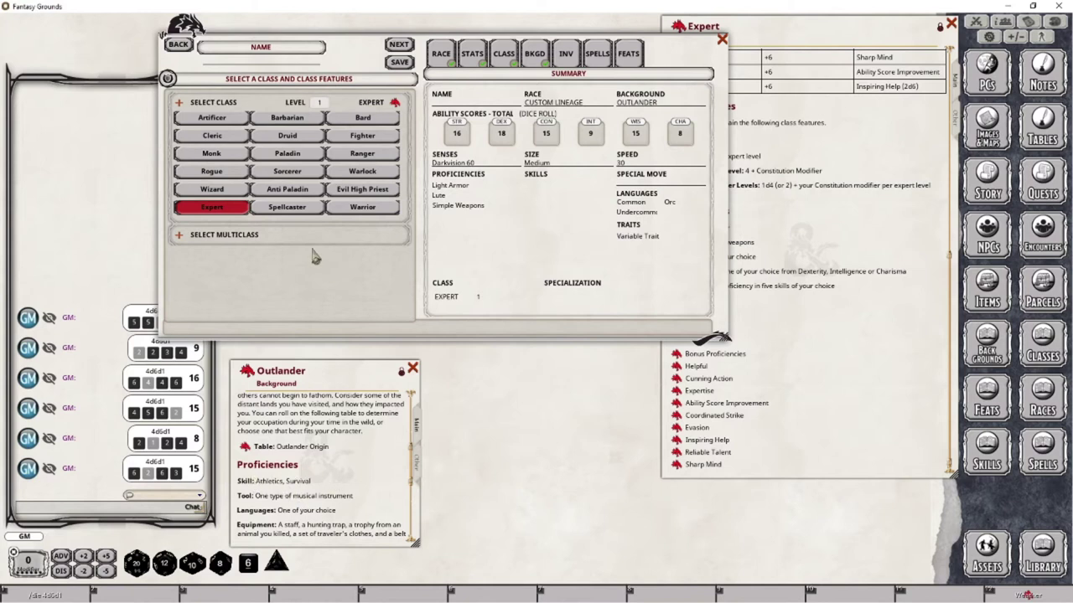
left_click(539, 57)
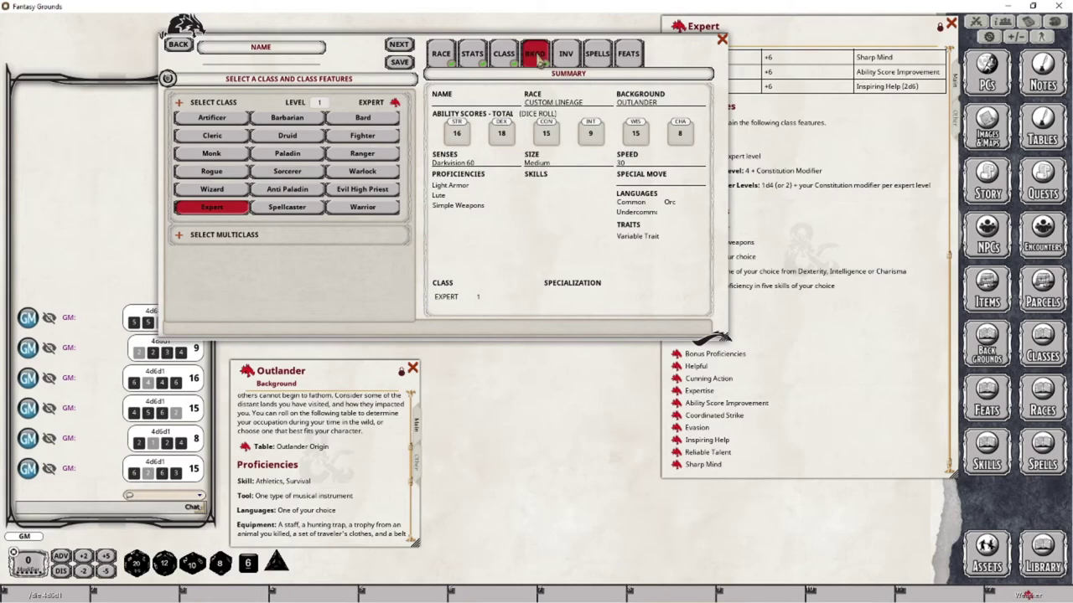
left_click(629, 54)
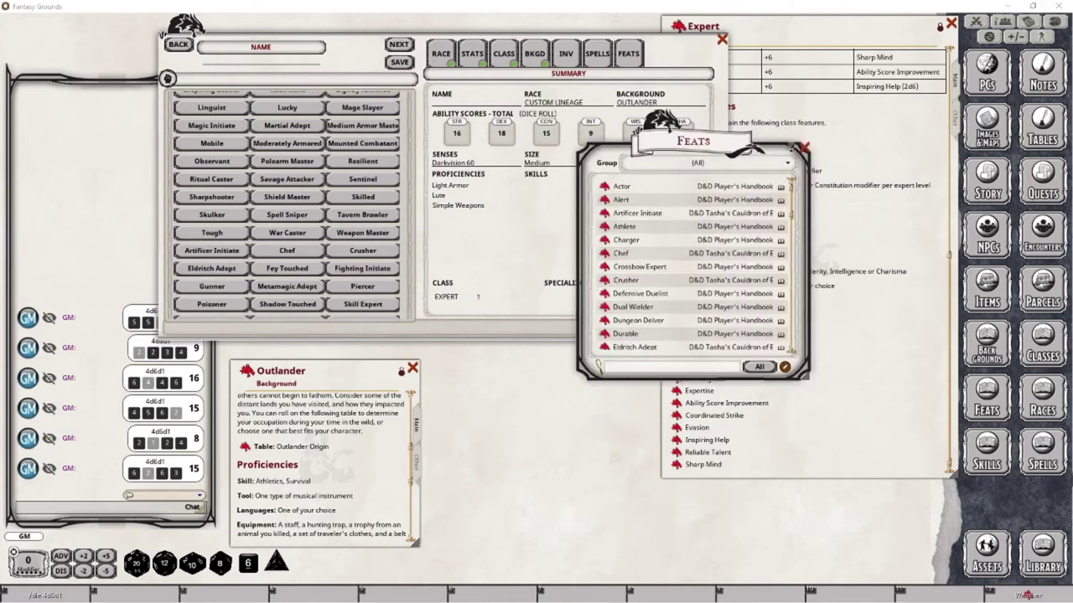
left_click_drag(679, 144, 751, 290)
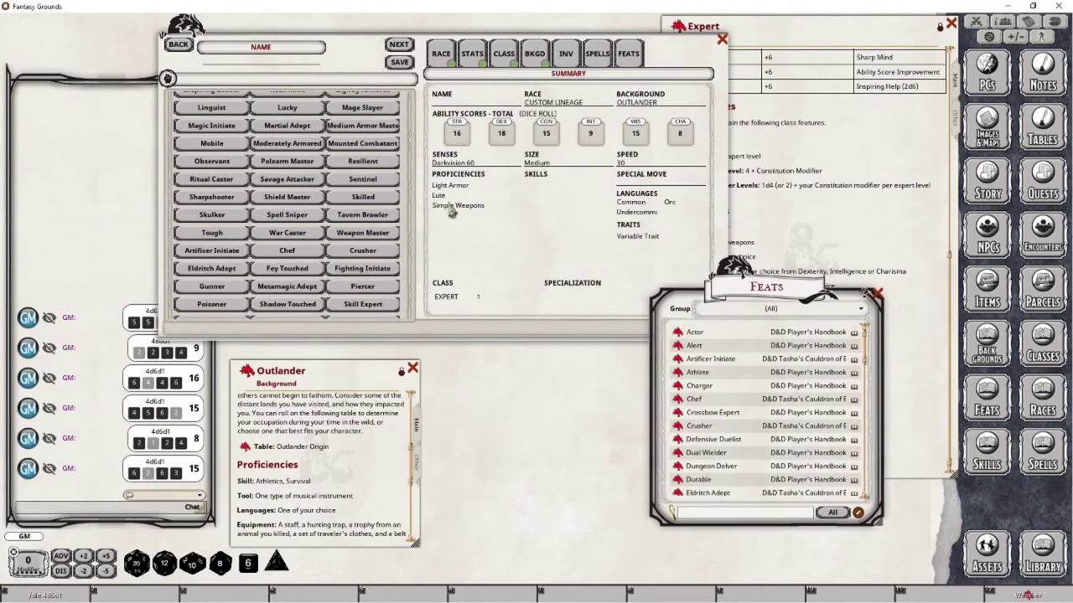
Select the Chef feat and open its description beside the Outlander record, closing the Feats list
left_click(309, 253)
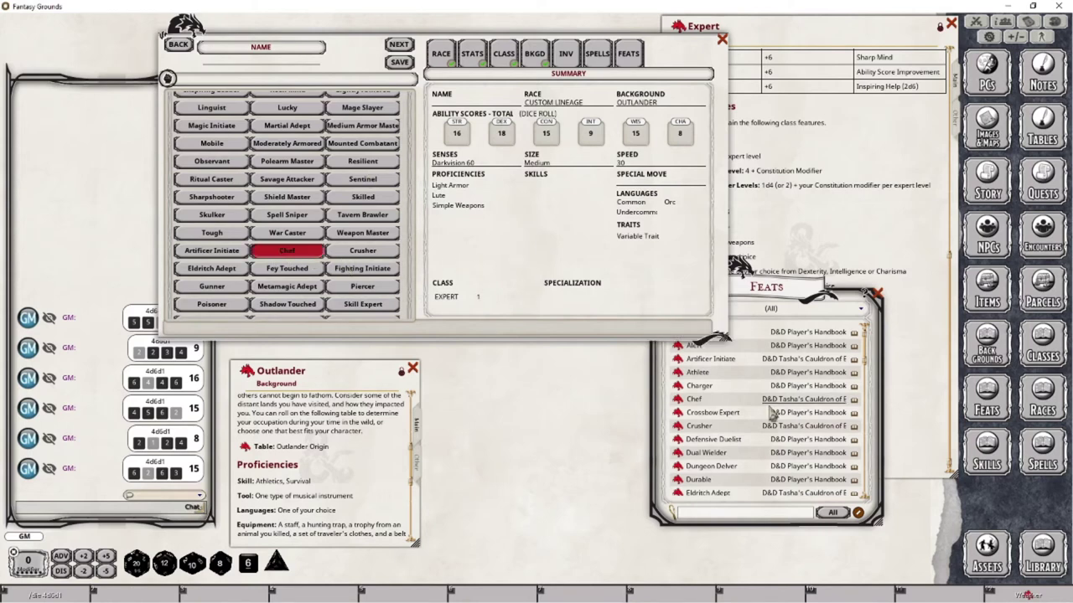
left_click(695, 400)
left_click_drag(517, 230, 518, 392)
left_click(876, 293)
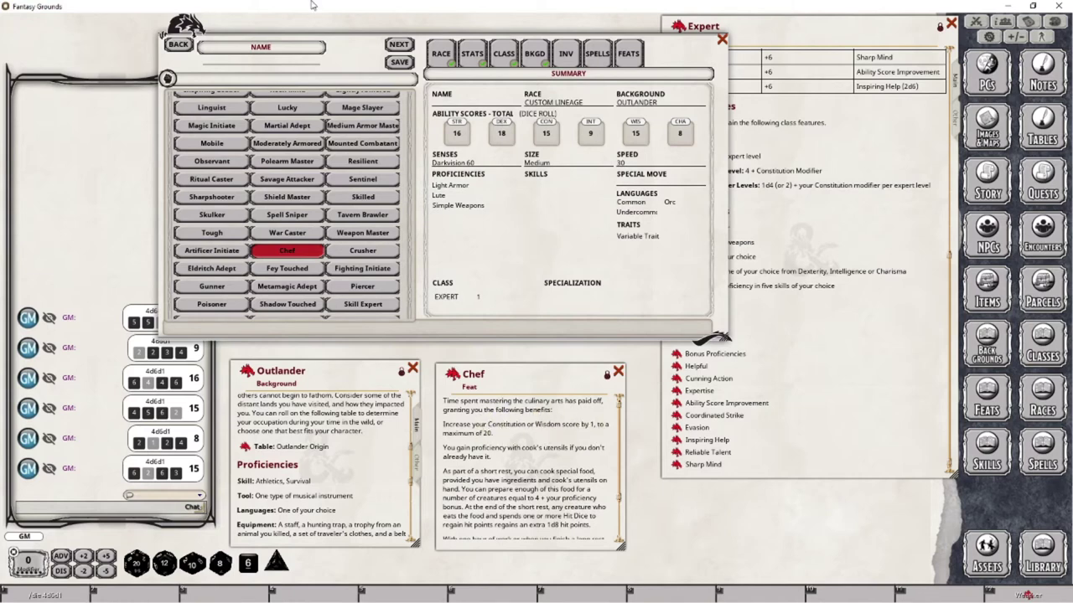
Compare the character's ability scores with the Chef feat and read the feat's full list of benefits
left_click(472, 55)
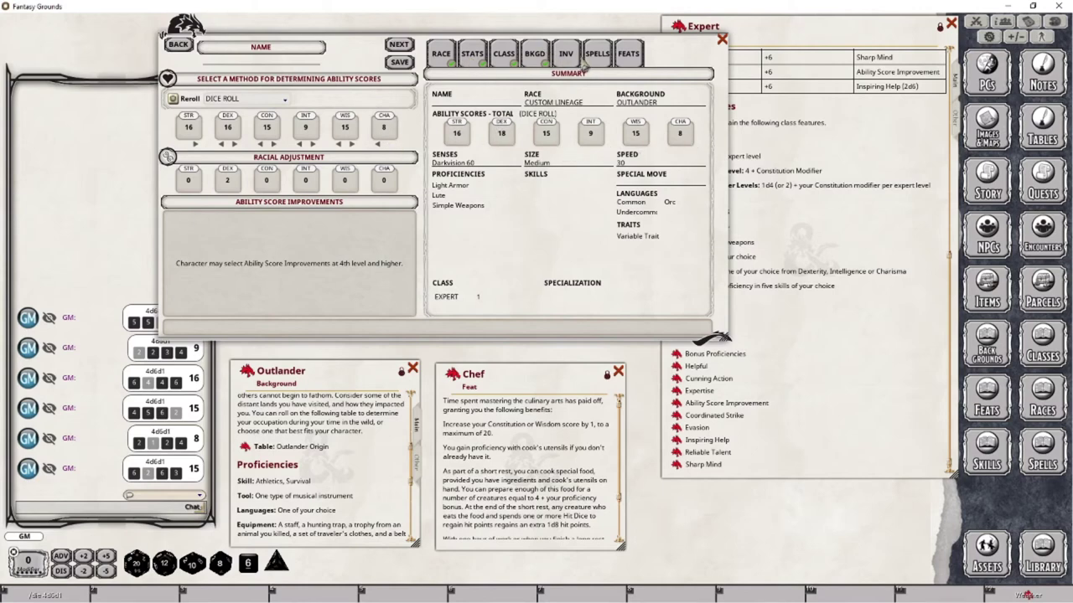
left_click(628, 54)
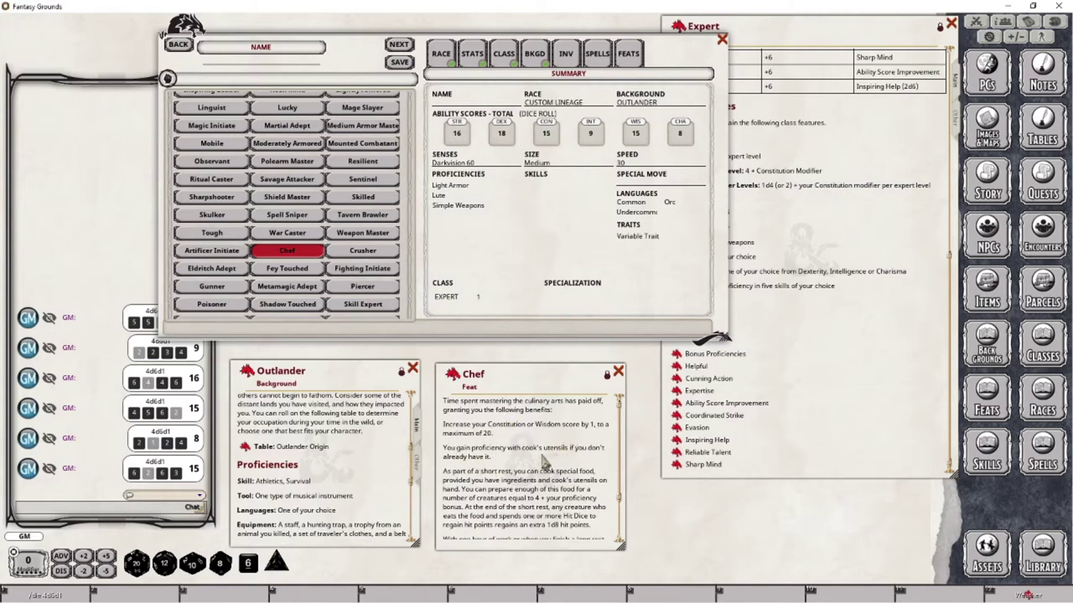
scroll(549, 459, "down", 2)
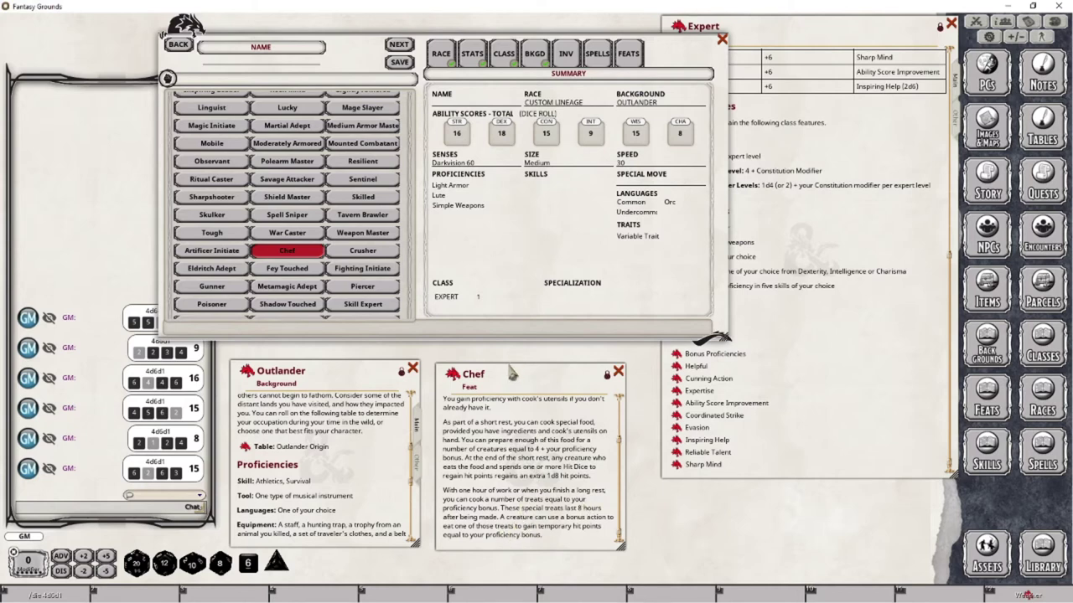
left_click_drag(508, 367, 500, 363)
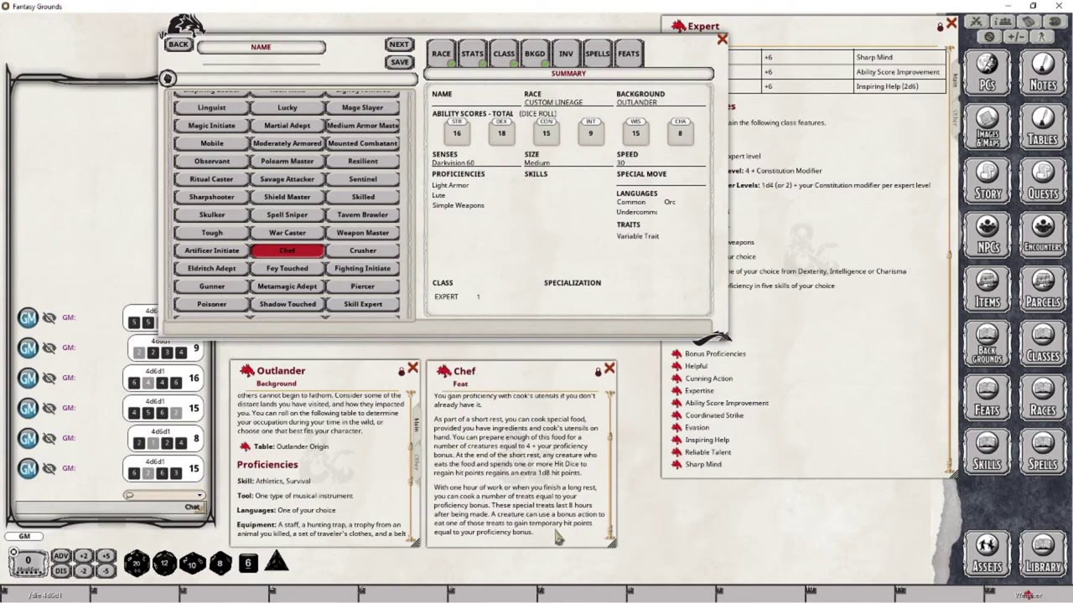
scroll(557, 528, "up", 3)
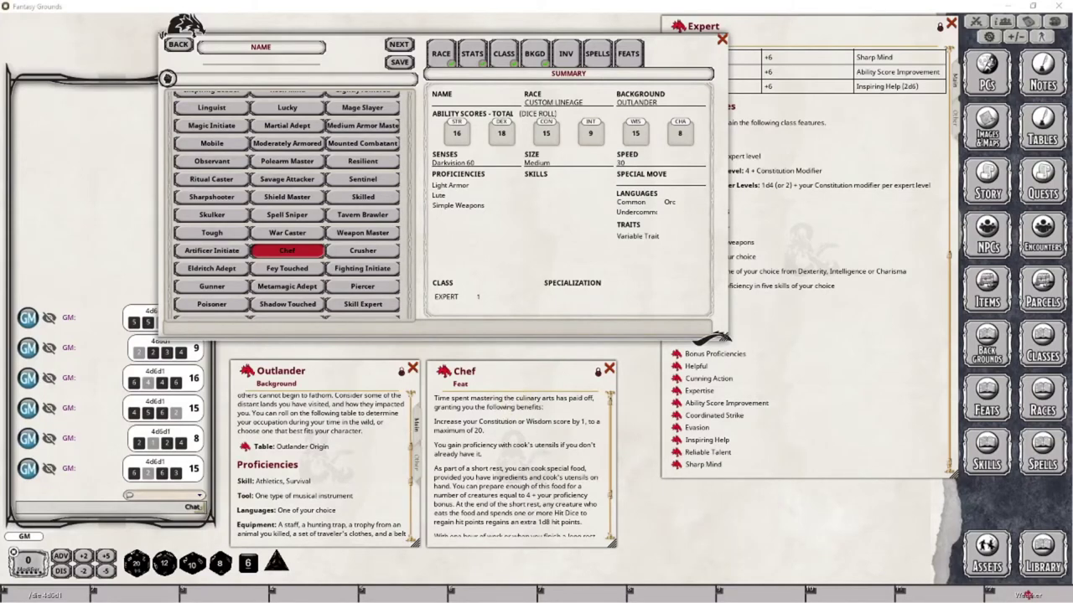
Filter the inventory's armor by "leath", check the plain Leather item's details, and add Leather to the inventory
left_click(566, 53)
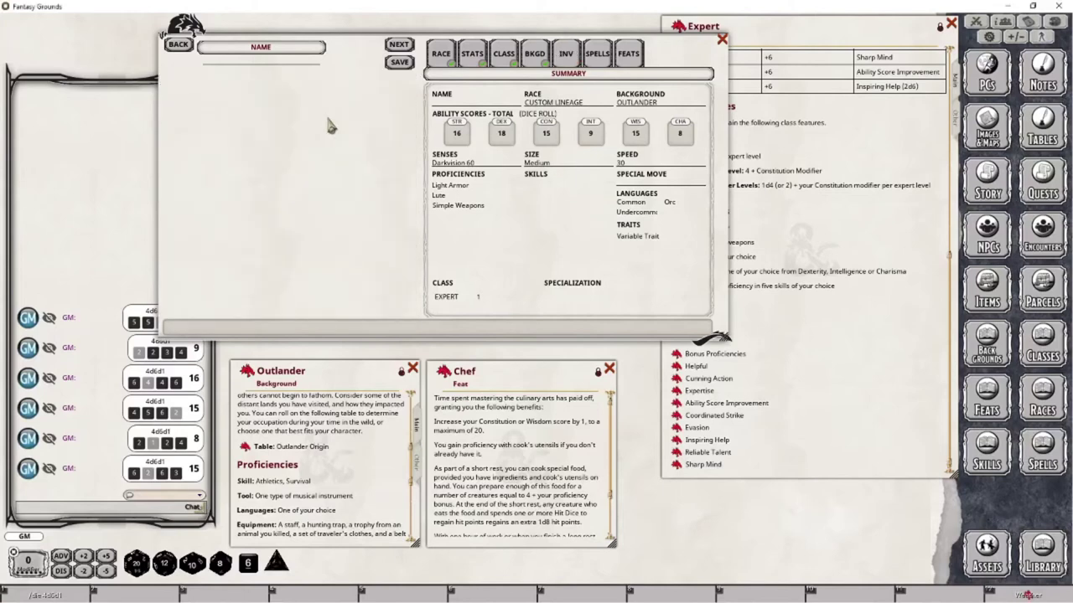
left_click(872, 256)
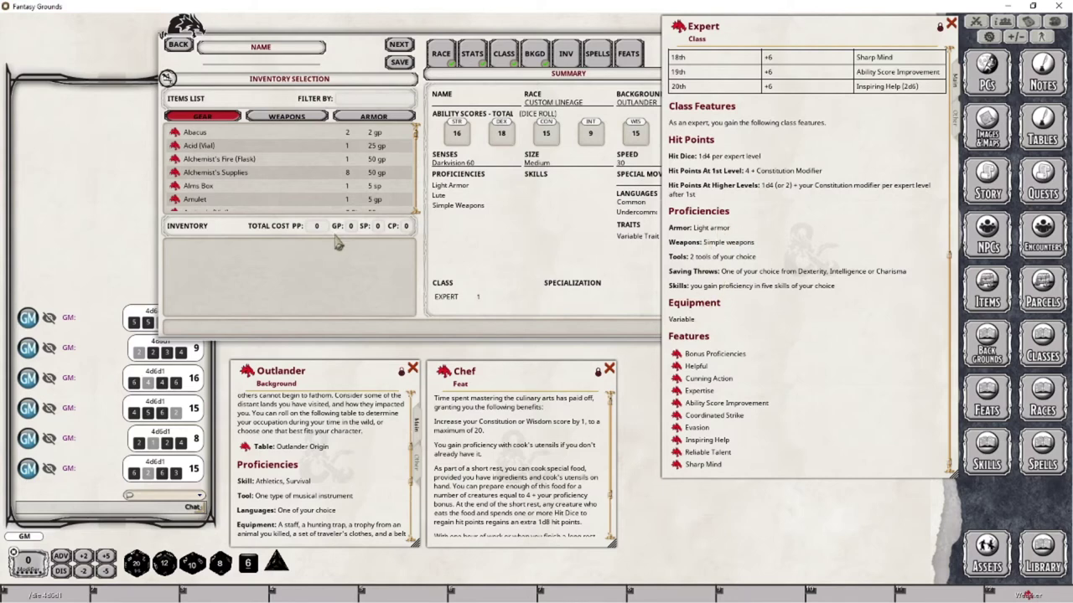
left_click(323, 162)
left_click(373, 119)
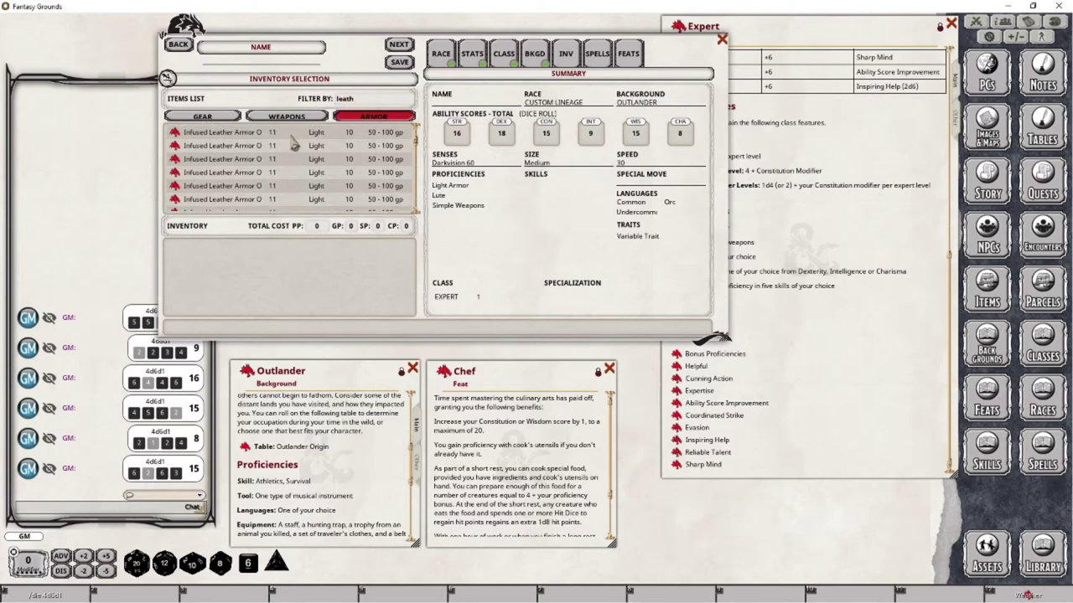
scroll(283, 155, "down", 6)
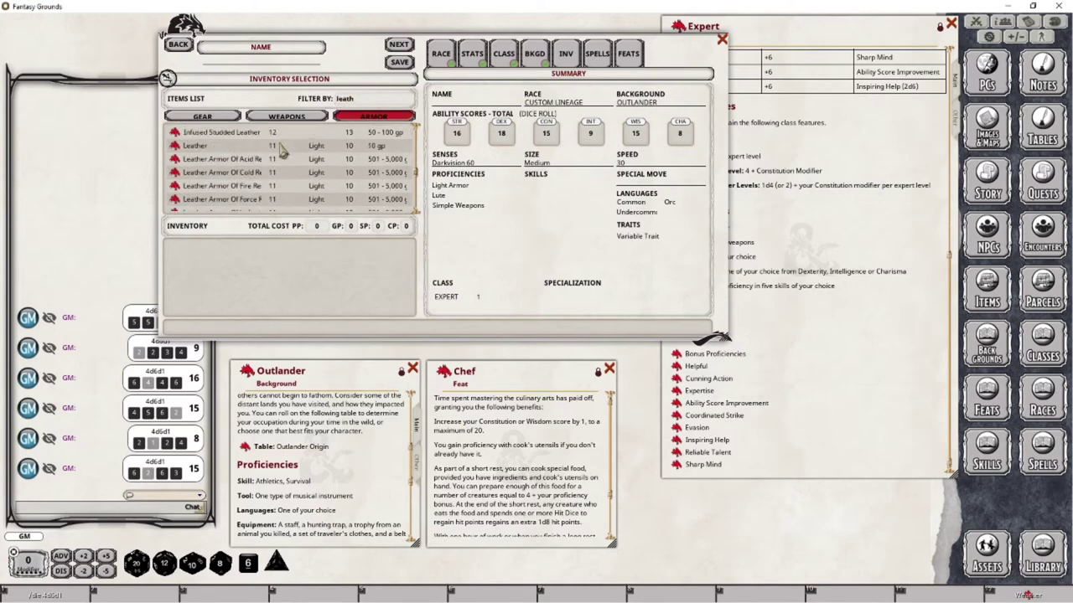
left_click(174, 145)
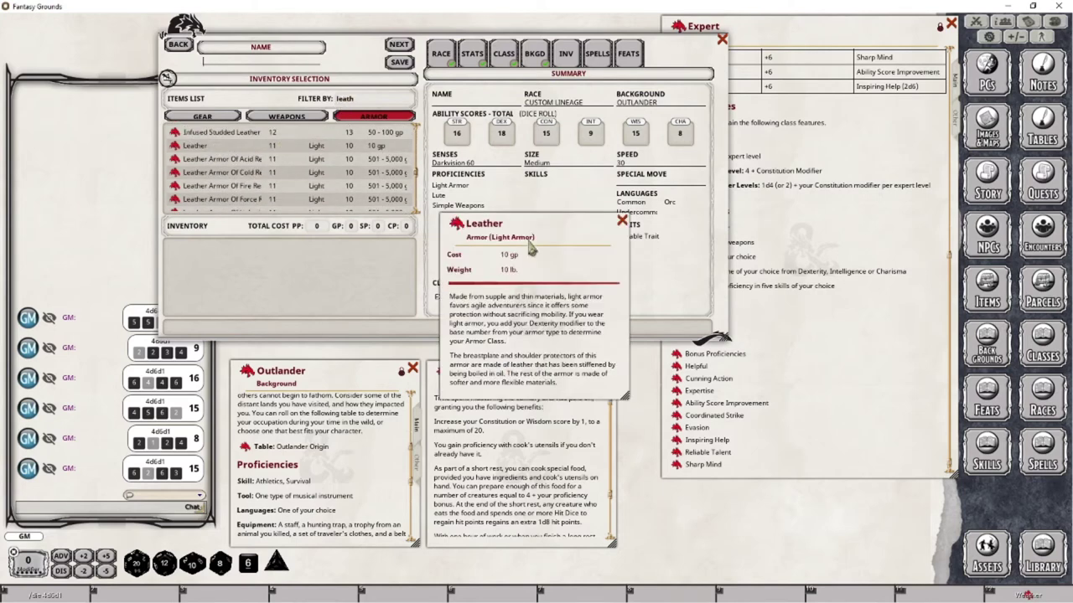
left_click(622, 222)
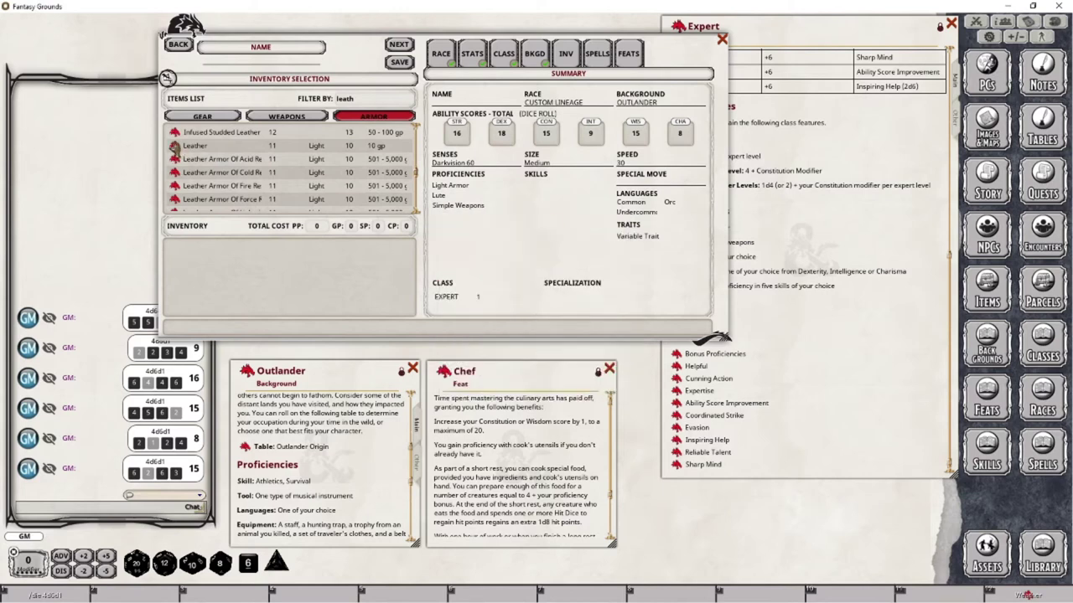
left_click_drag(174, 147, 226, 252)
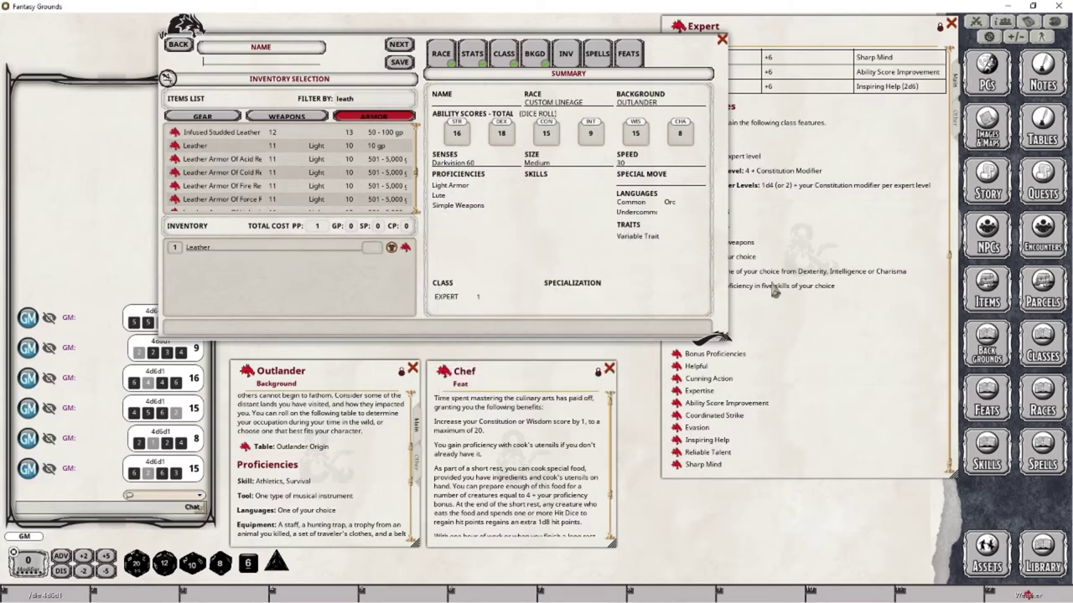
Filter the inventory's weapons by "short", check the Shortbow's details, and add the Shortbow to the inventory
left_click(729, 295)
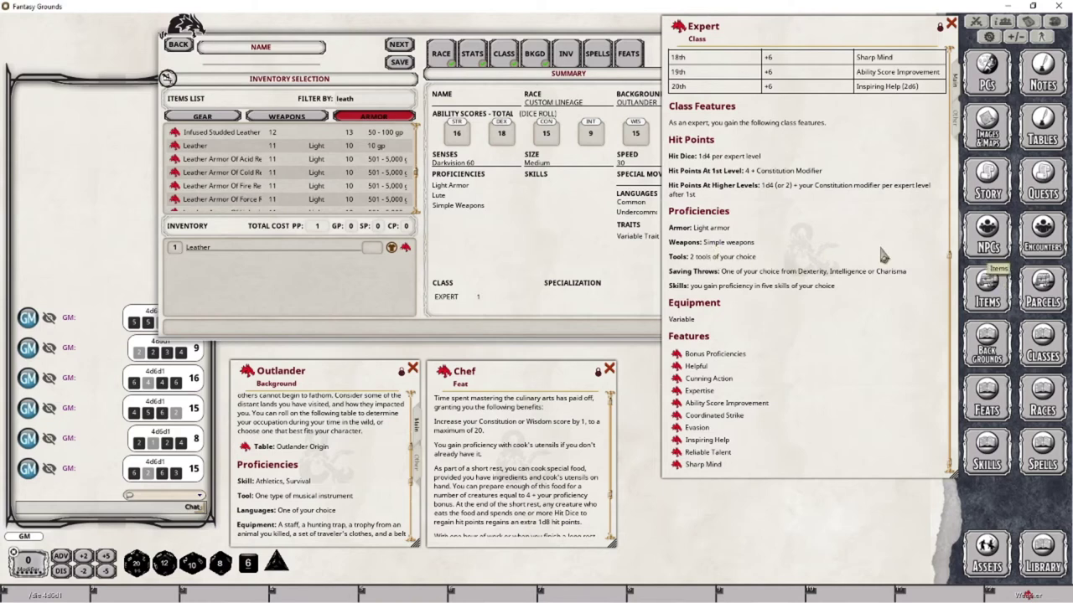
left_click(287, 118)
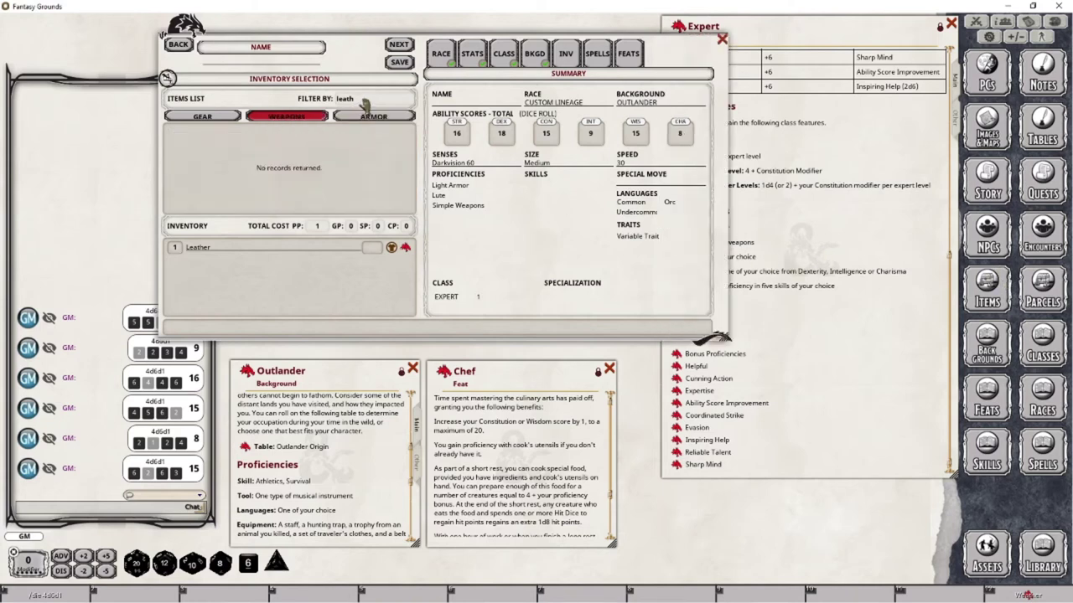
key("BackSpace")
key("BackSpace")
key("BackSpace")
key("BackSpace")
key("BackSpace")
type("a")
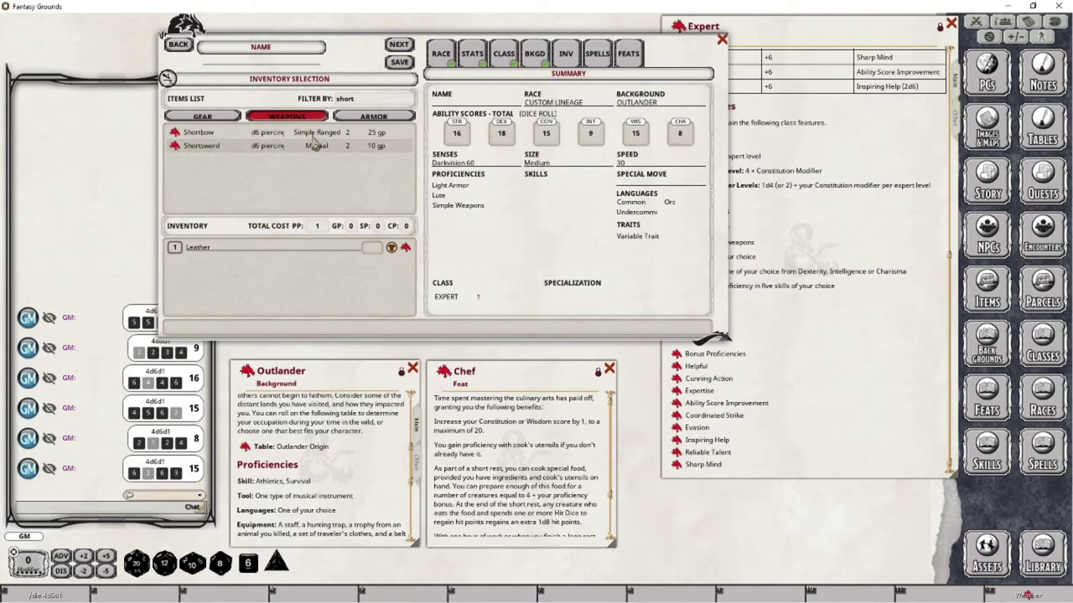
left_click(199, 133)
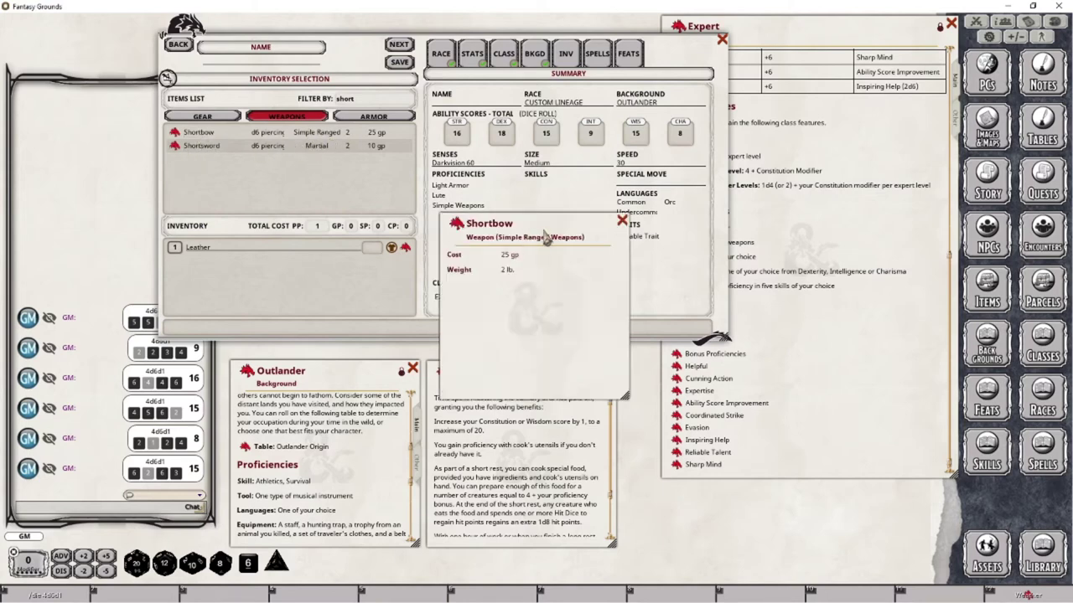
left_click(621, 222)
left_click_drag(173, 134, 231, 266)
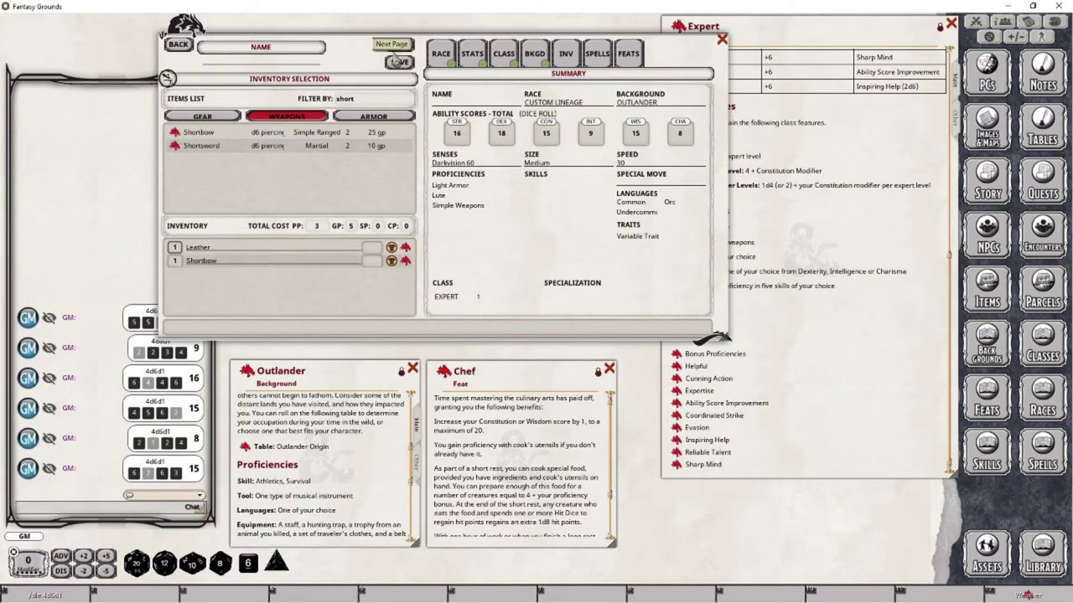
Filter the weapons by "mace" and add the Mace to the inventory
double_click(371, 101)
key("BackSpace")
type("mace")
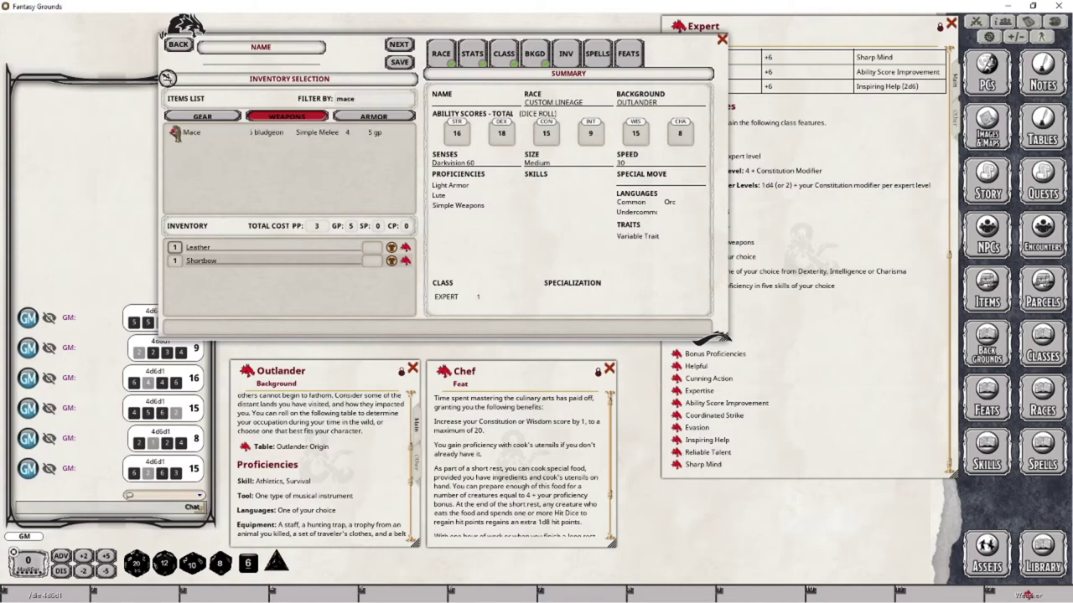
left_click_drag(175, 135, 230, 292)
Check the equipment listed in the Expert class record and in the Outlander background record
left_click(880, 335)
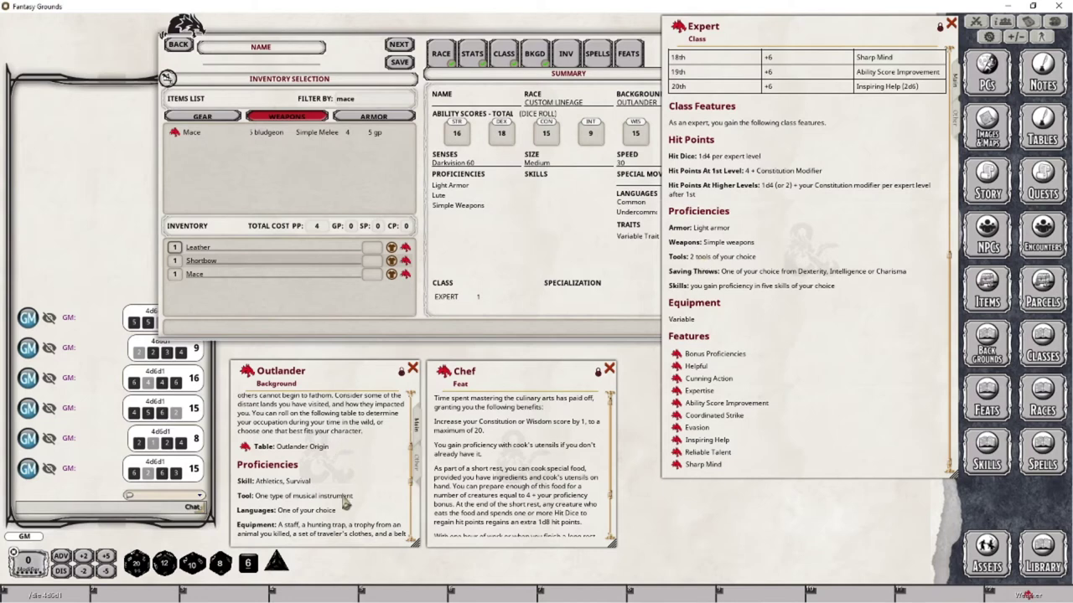
scroll(360, 486, "down", 1)
scroll(361, 484, "up", 2)
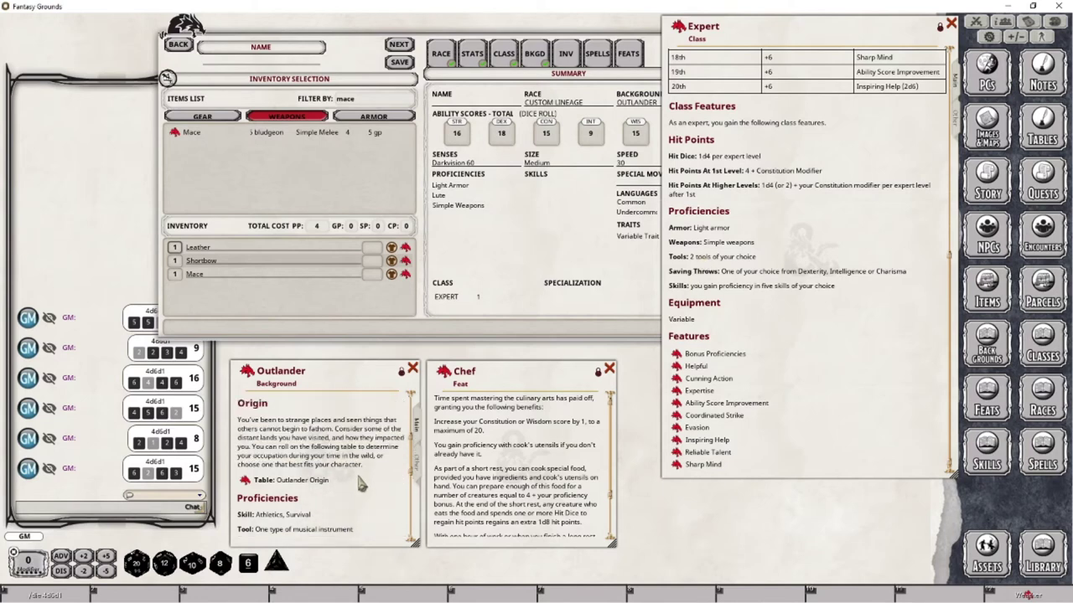
scroll(361, 486, "down", 2)
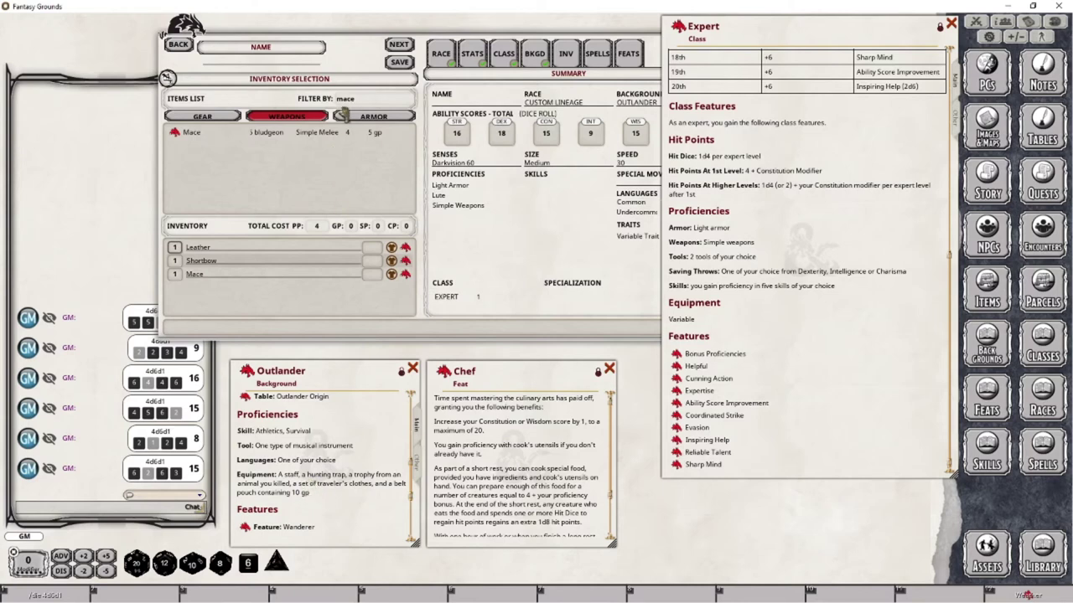
Switch the inventory selection to gear and clear the item name filter
left_click(203, 116)
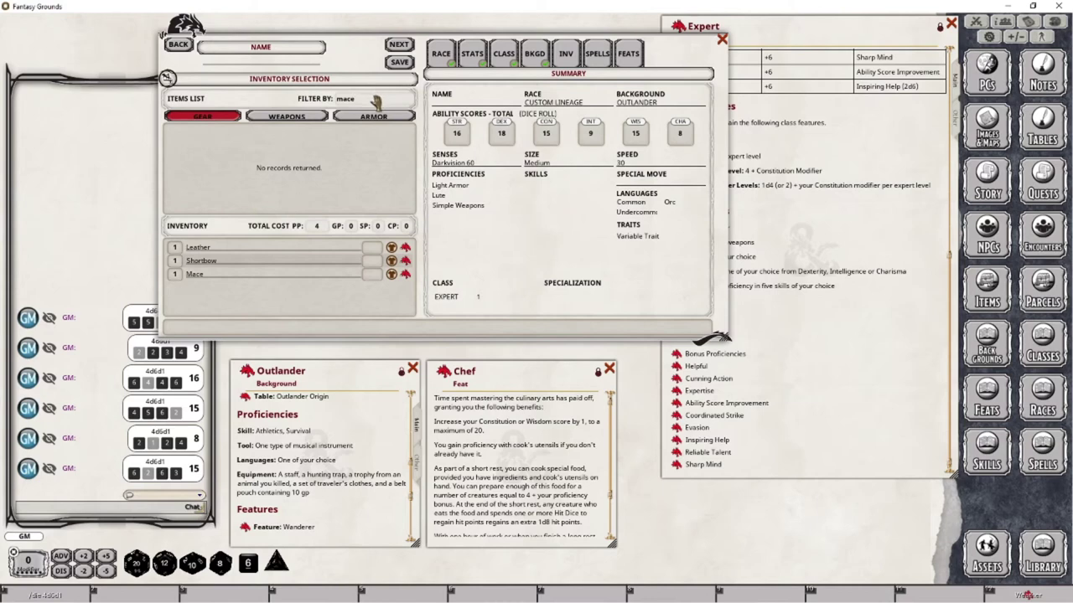
key("BackSpace")
key("BackSpace")
key("BackSpace")
key("BackSpace")
Open the D&D Player's Handbook Barbarian record from the Classes list and close the list
left_click(1042, 359)
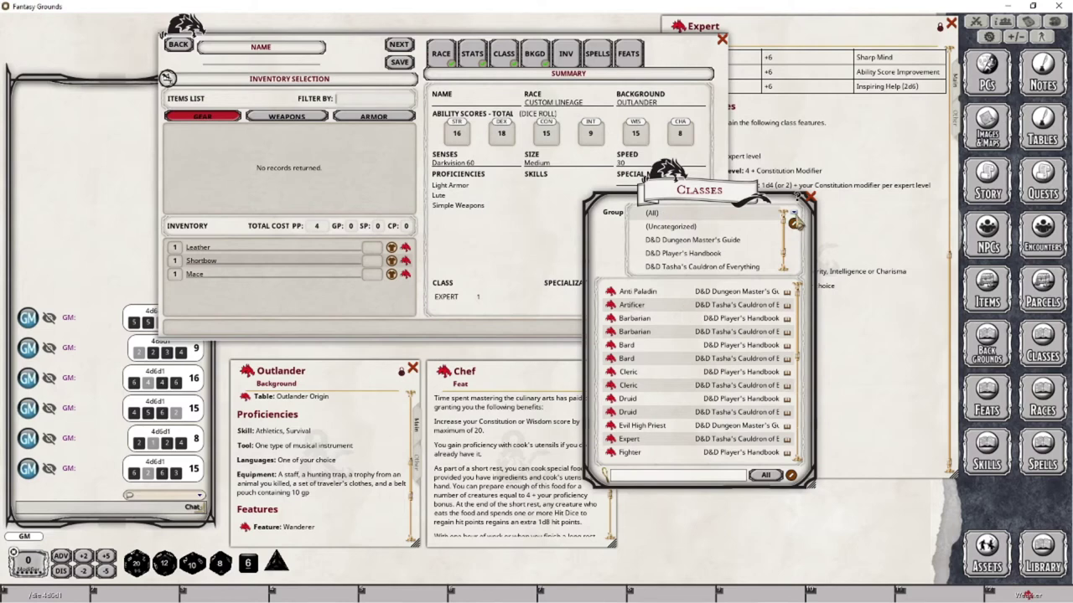
left_click(795, 222)
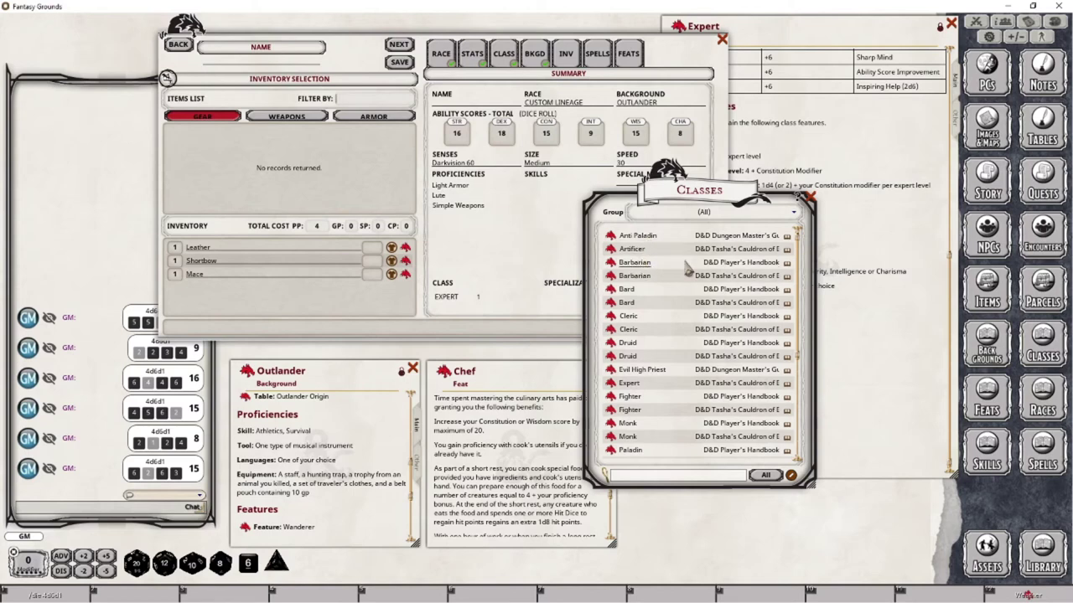
left_click(634, 262)
left_click(714, 471)
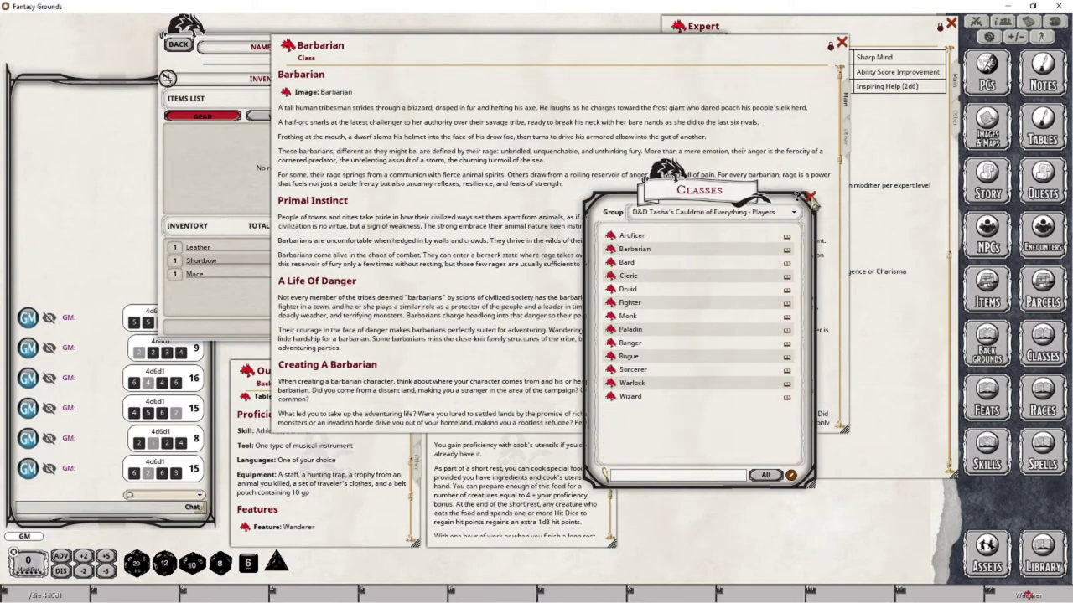
left_click(809, 198)
Move and narrow the Barbarian record beside the wizard, and find its equipment links
left_click_drag(813, 88, 978, 311)
scroll(509, 340, "down", 1)
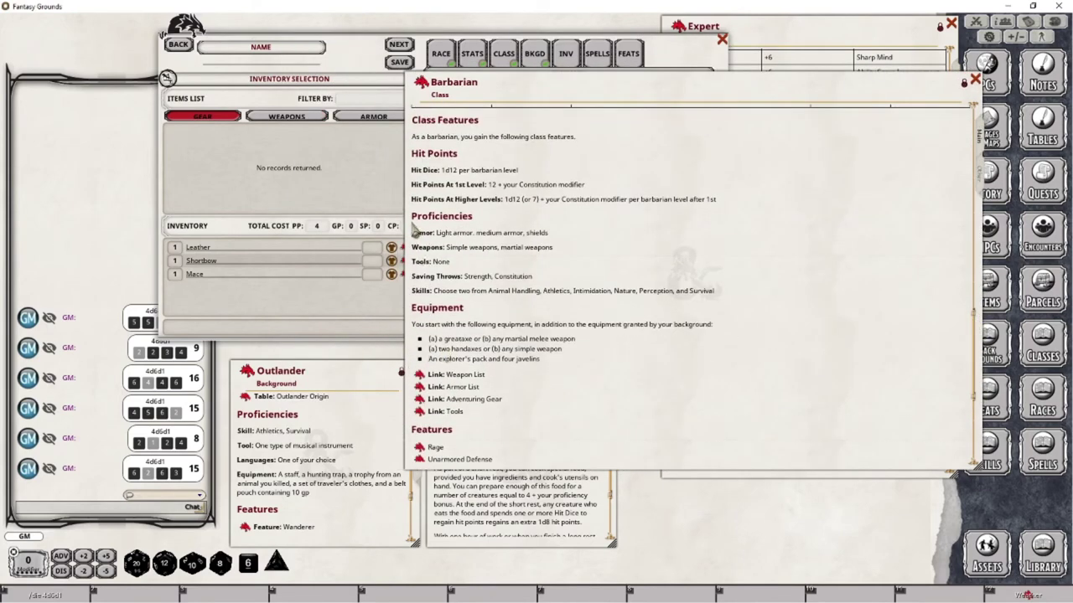
left_click_drag(408, 204, 416, 205)
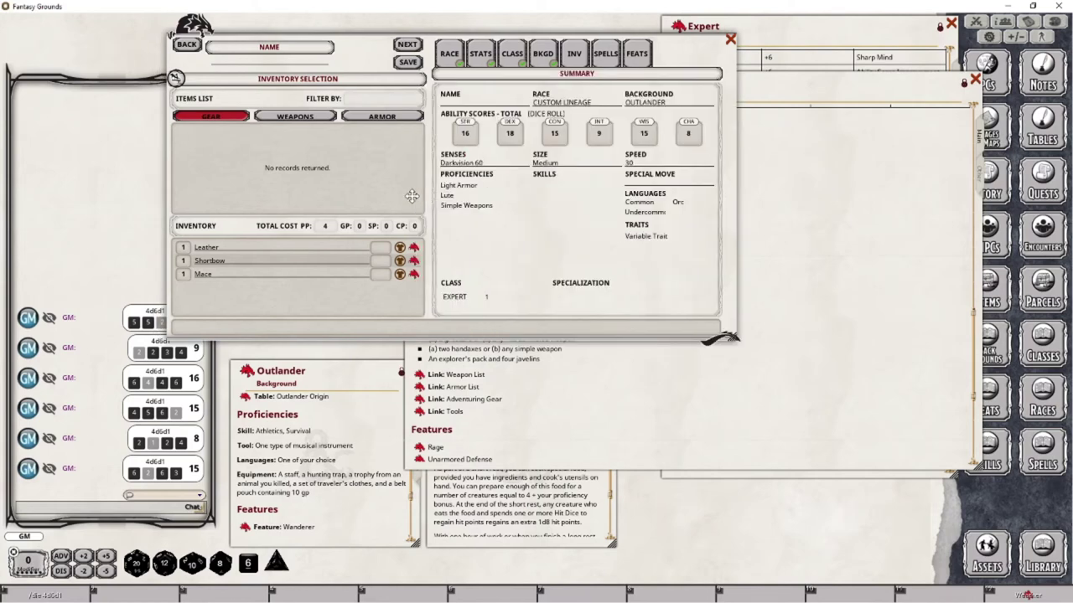
left_click(837, 224)
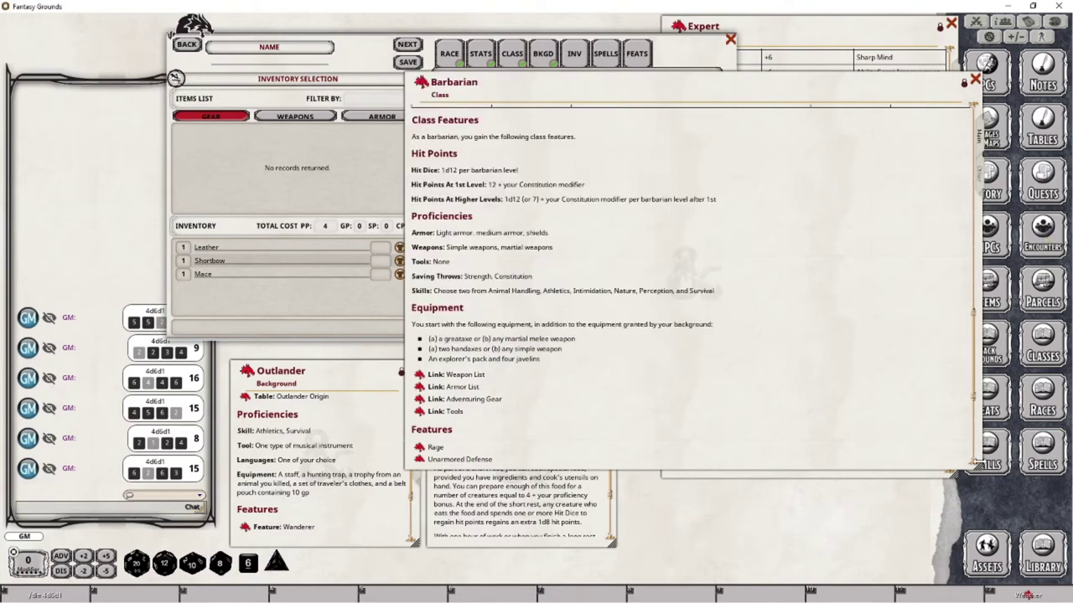
scroll(729, 326, "up", 6)
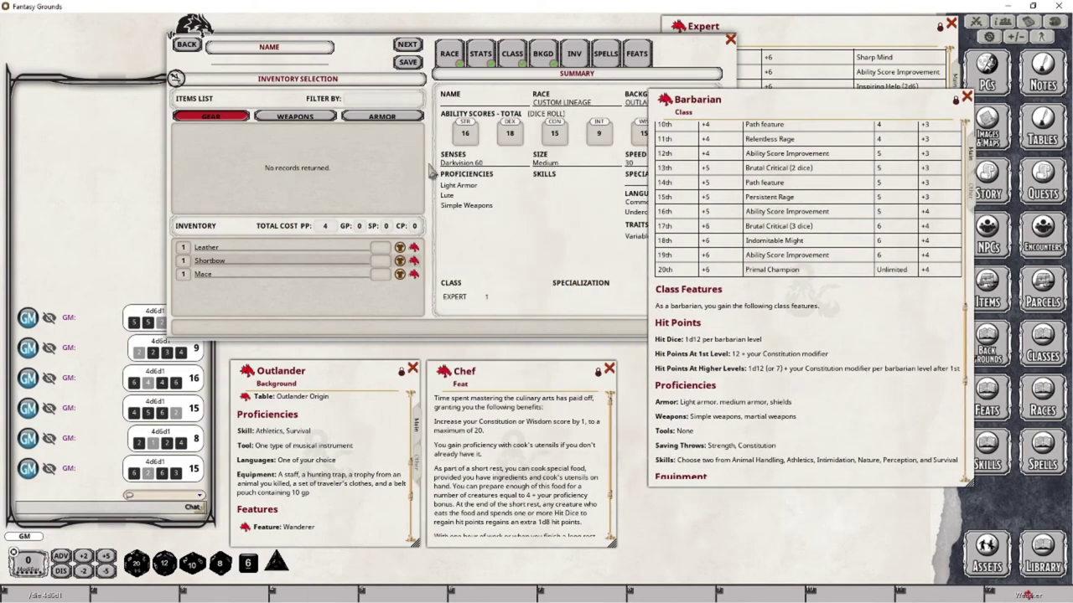
scroll(813, 341, "down", 5)
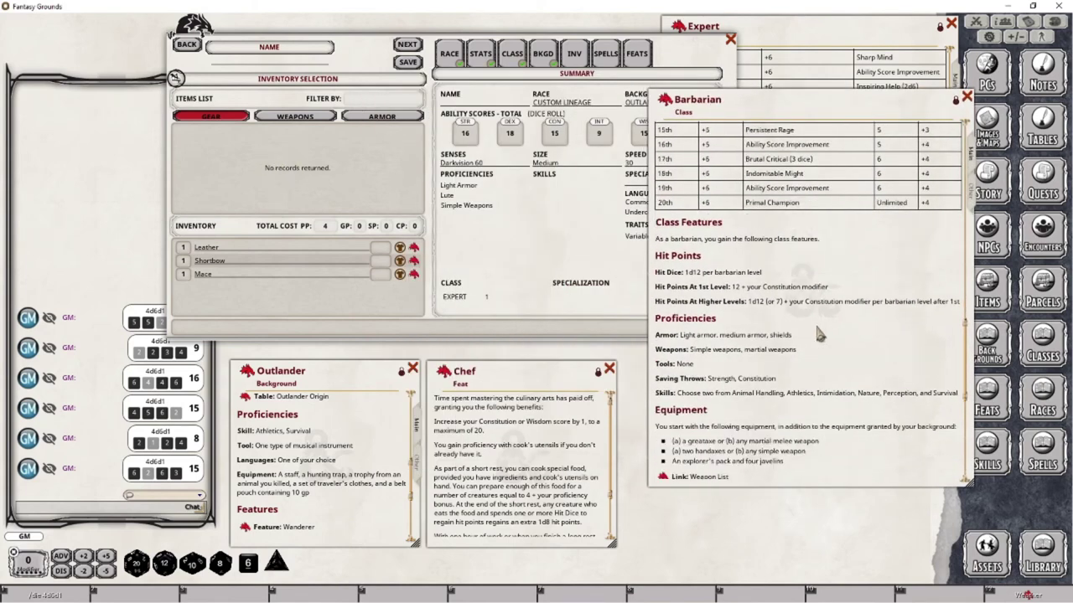
Open the Tools table from the Barbarian's equipment links, place it over the class record, and browse its tools
left_click(665, 350)
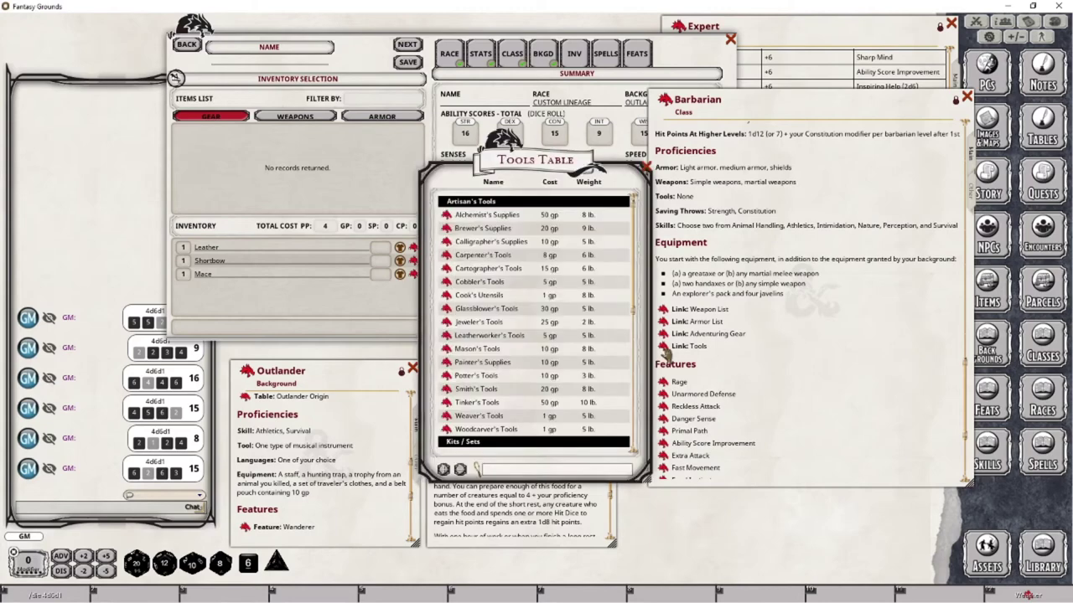
mouse_move(844, 113)
left_mouse_down()
mouse_move(923, 431)
mouse_move(934, 575)
mouse_move(961, 433)
mouse_move(847, 10)
mouse_move(848, 102)
left_mouse_up()
left_click_drag(541, 170, 796, 231)
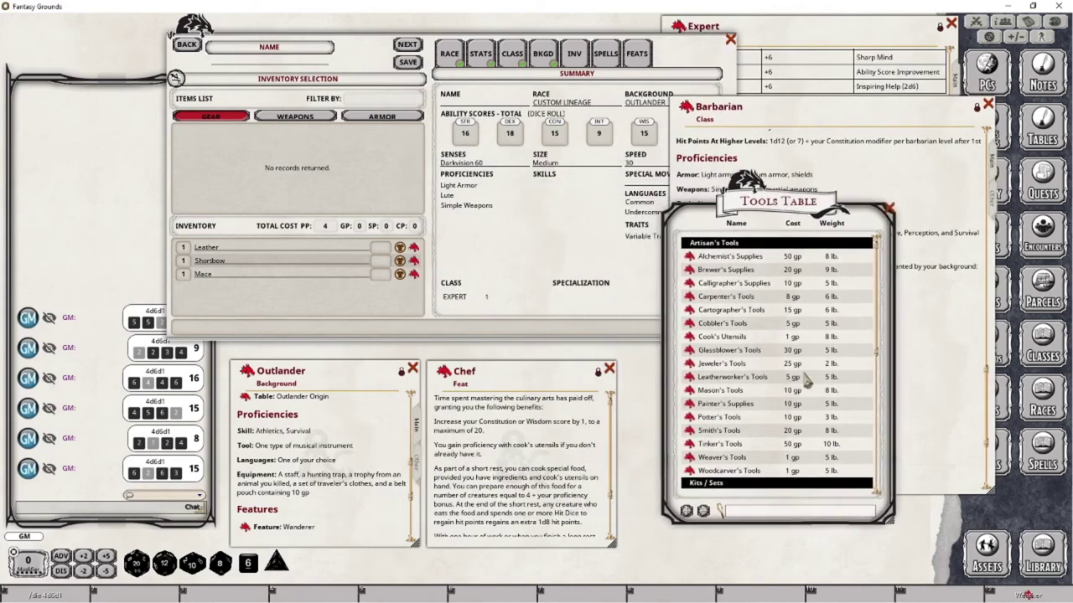
scroll(757, 344, "down", 2)
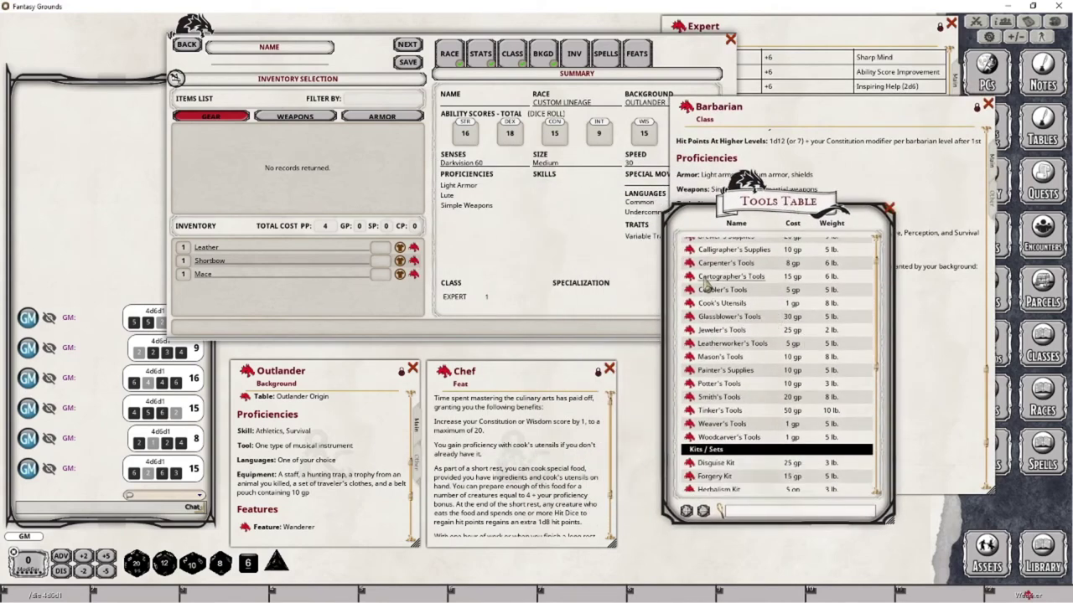
Add Cook's Utensils and a Lute from the Tools table to the character's inventory
left_click_drag(690, 306, 198, 291)
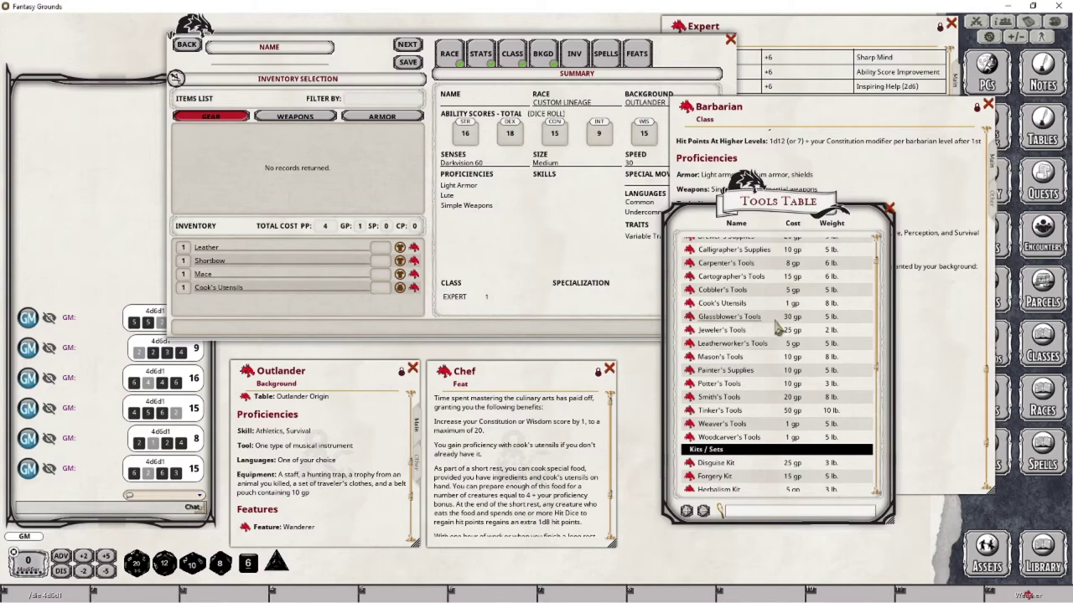
scroll(767, 344, "down", 2)
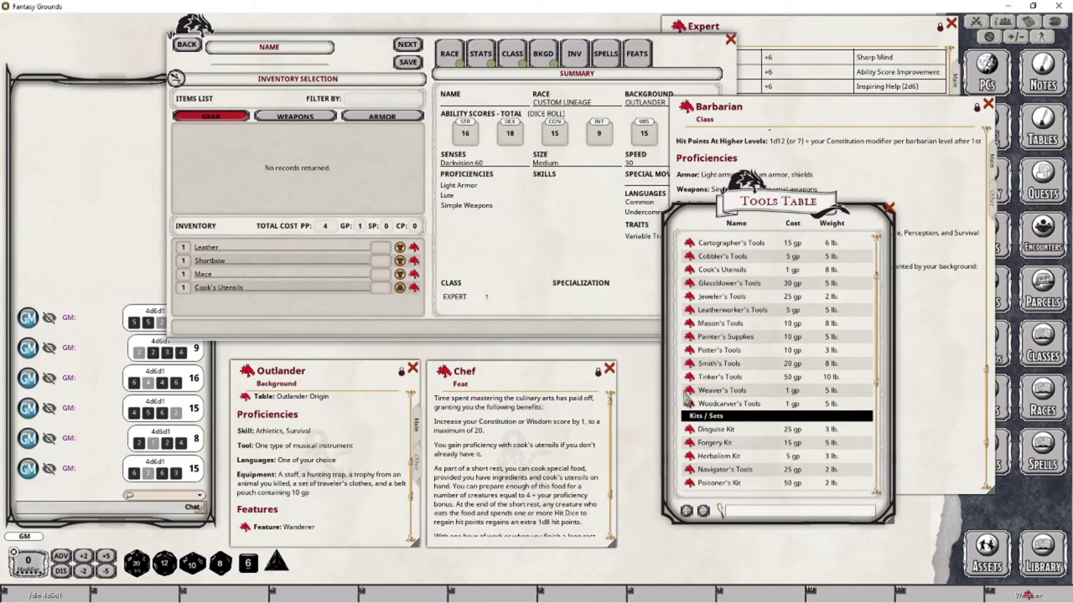
scroll(720, 381, "up", 4)
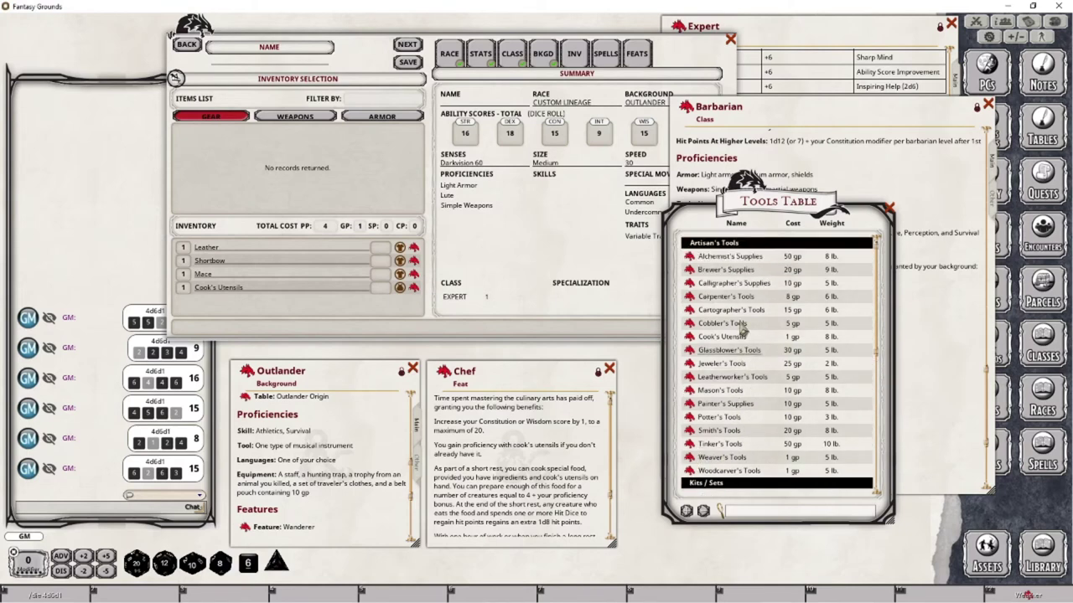
scroll(822, 368, "down", 10)
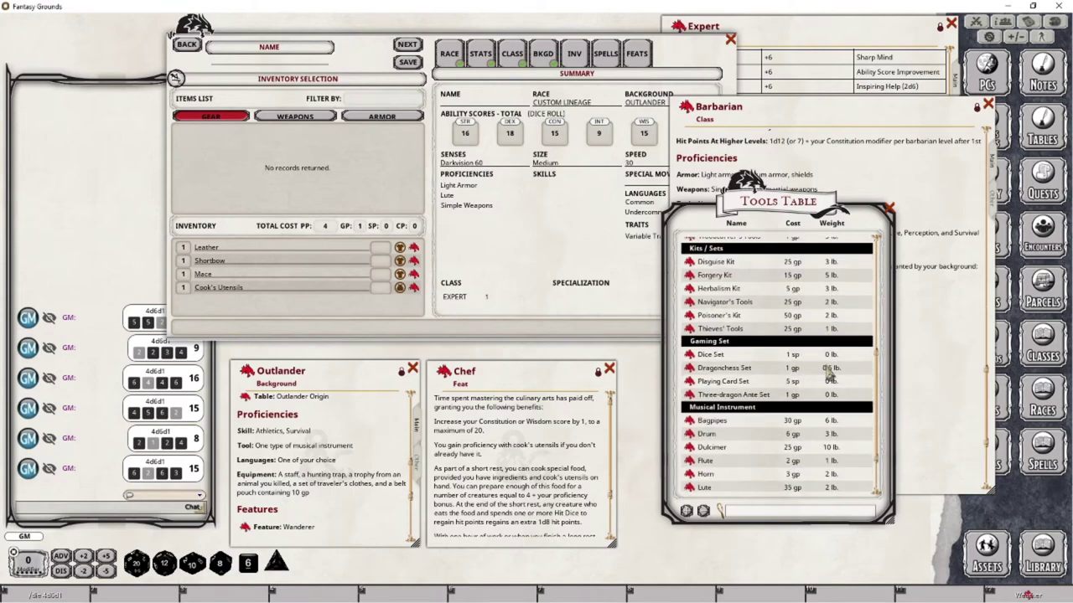
scroll(828, 378, "down", 3)
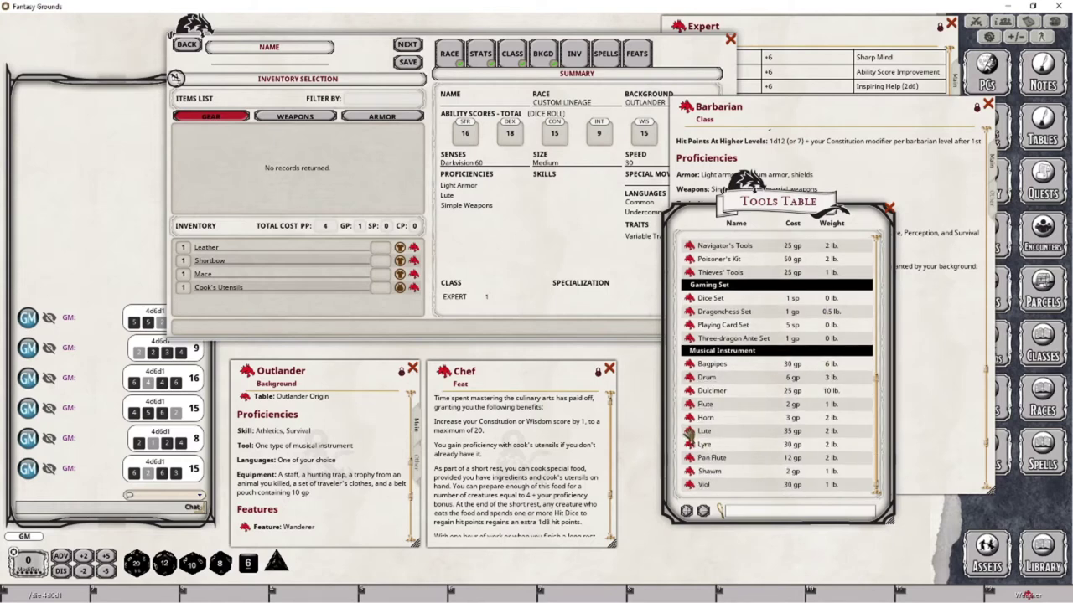
left_click_drag(689, 432, 313, 304)
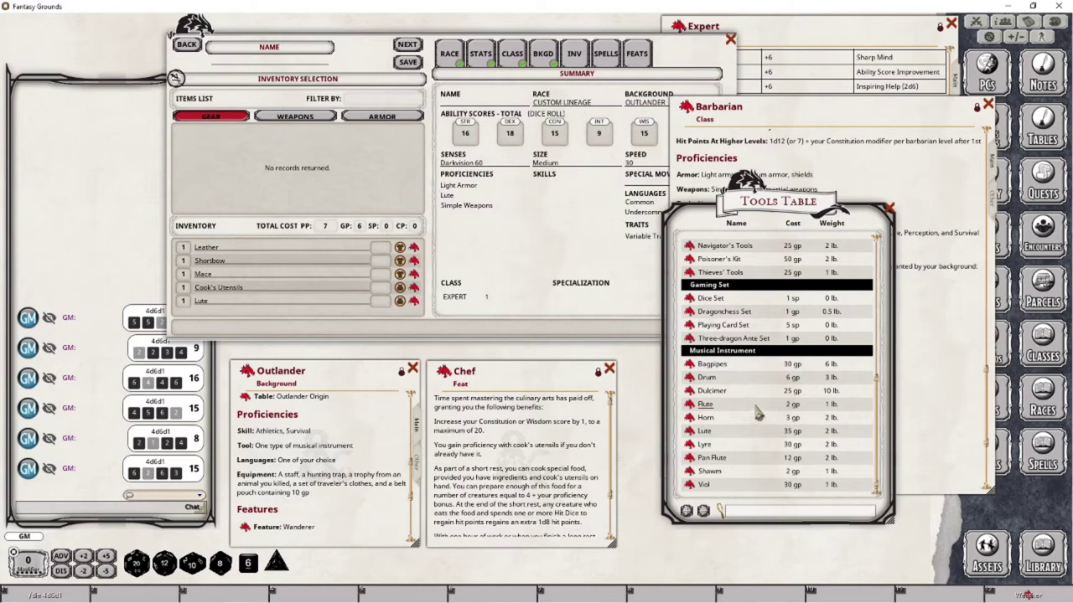
Add Carpenter's Tools and Tinker's Tools from the Tools table to the inventory
scroll(756, 411, "up", 1)
scroll(757, 411, "up", 10)
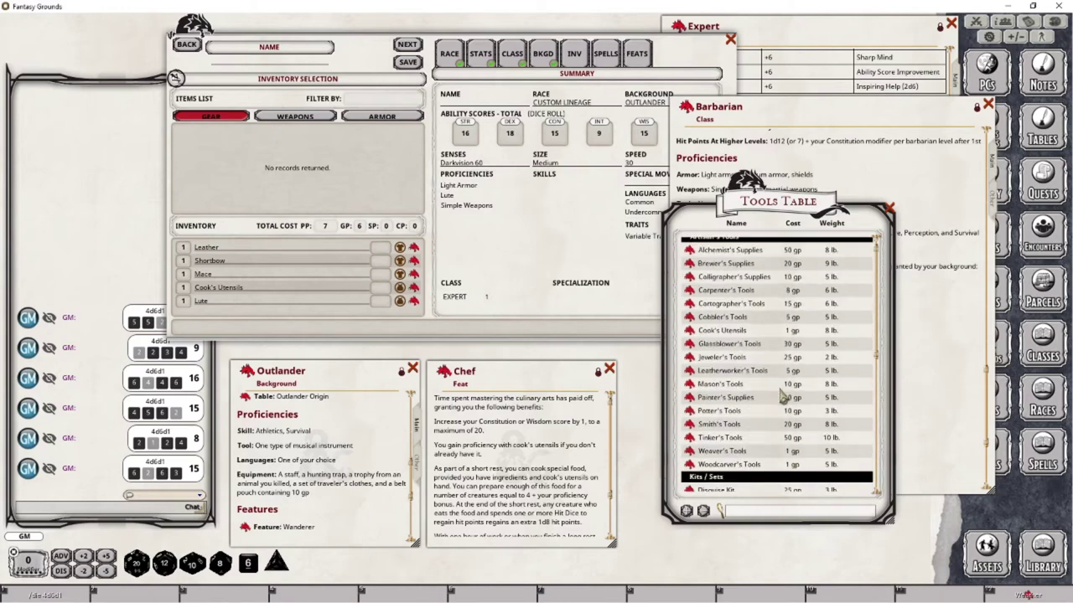
scroll(782, 397, "up", 1)
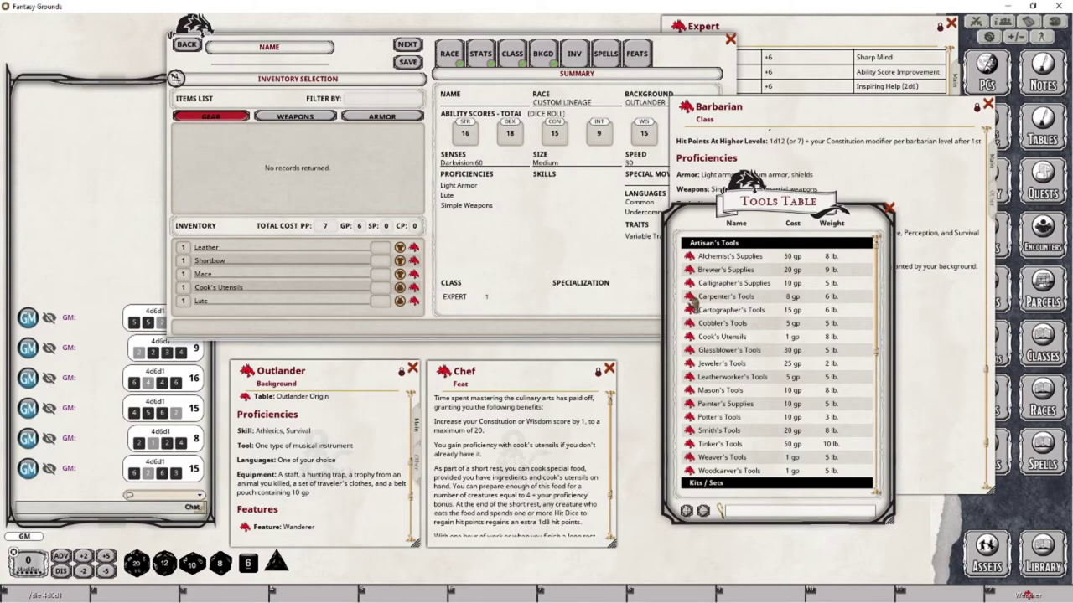
left_click_drag(690, 298, 293, 310)
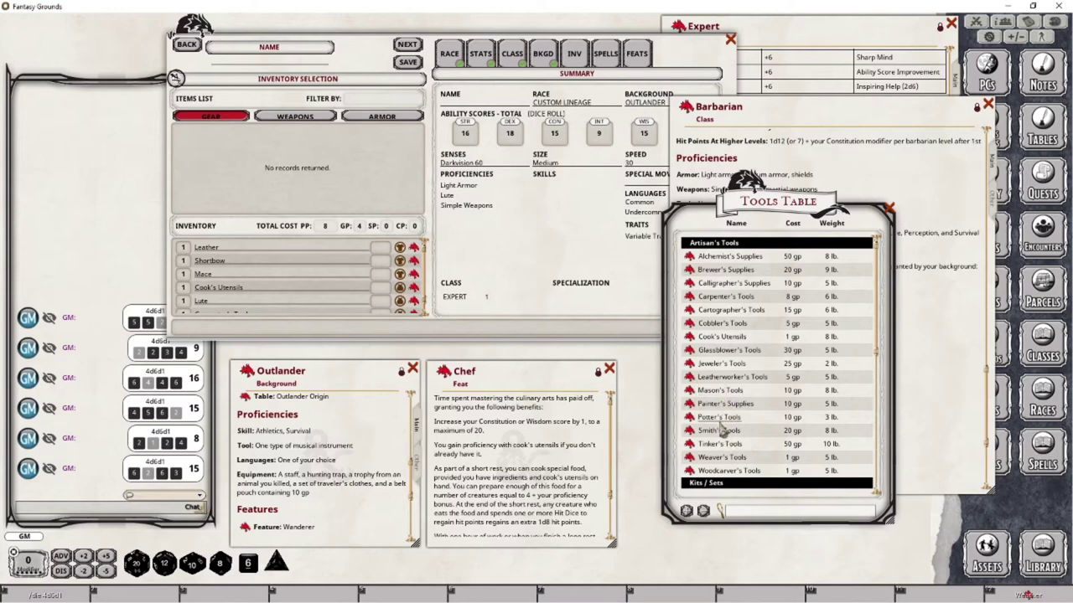
left_click_drag(689, 444, 275, 286)
Close the Tools table and the Barbarian record, and bring the Expert class record forward
left_click(890, 209)
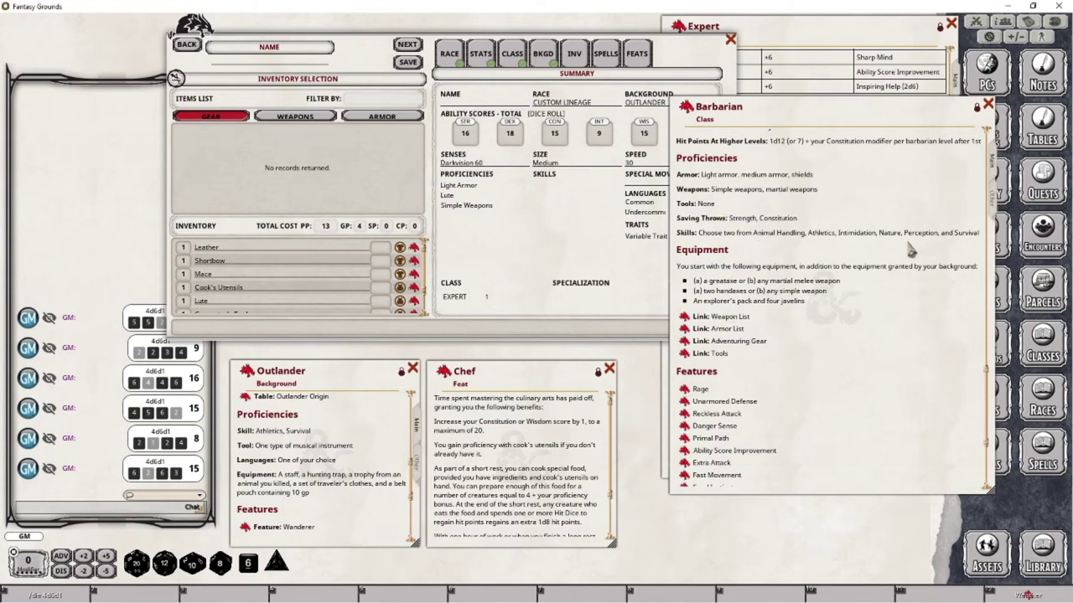
left_click(988, 104)
left_click(727, 250)
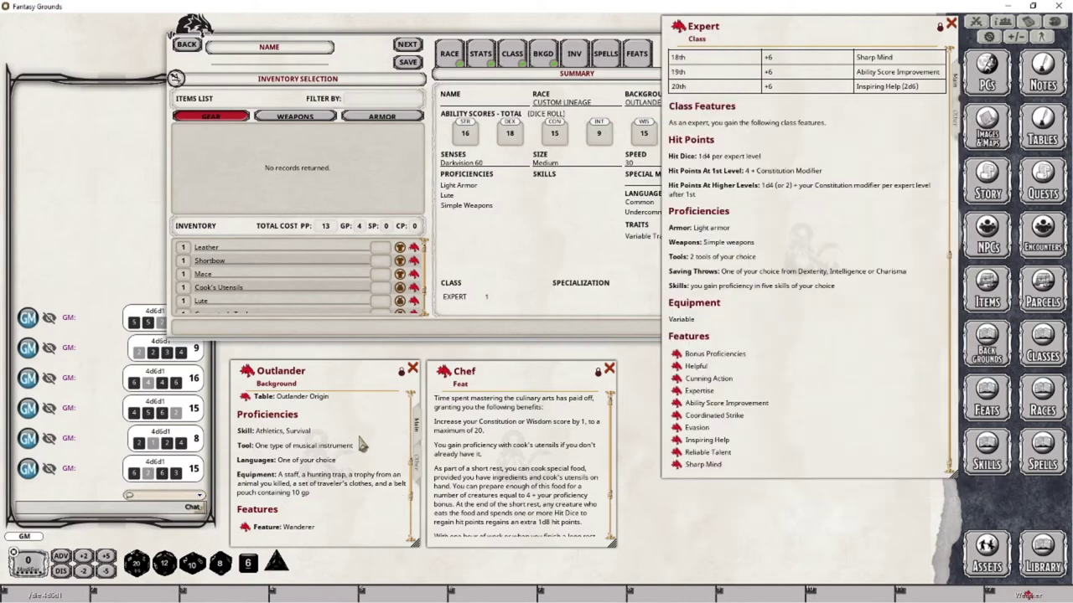
Filter the gear list by "staff" and "trap", adding the Staff and the Hunting Trap to the inventory
left_click(369, 102)
type("staff")
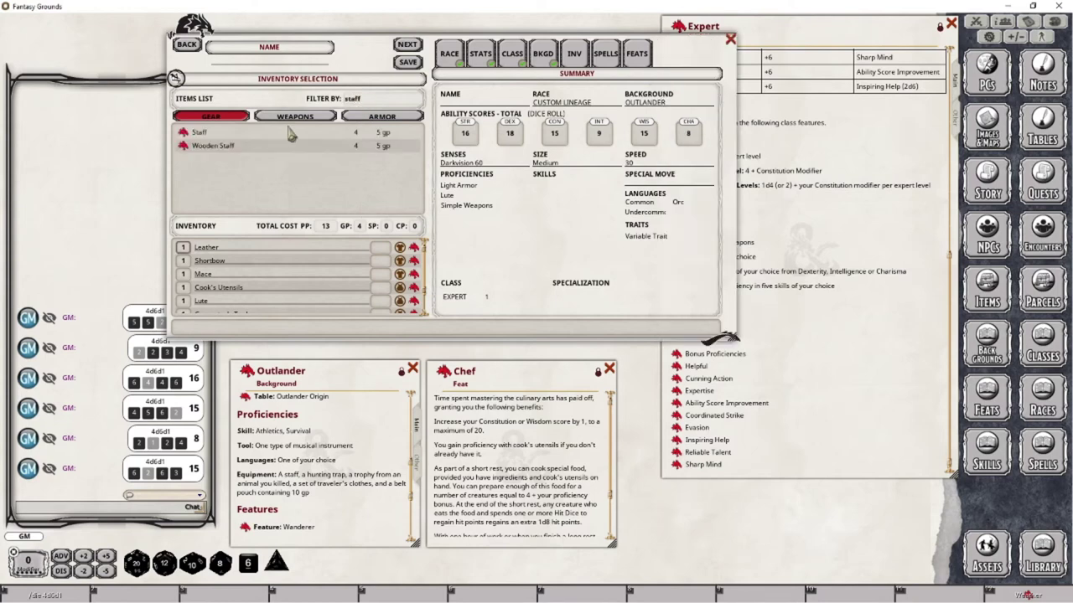
left_click_drag(263, 235, 248, 276)
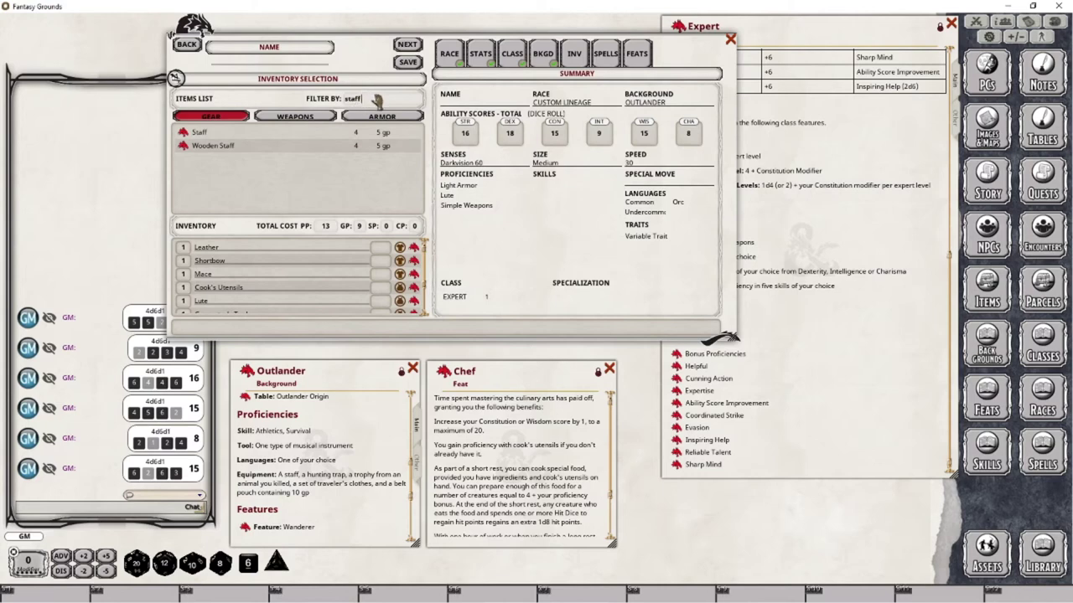
double_click(377, 101)
type("trap")
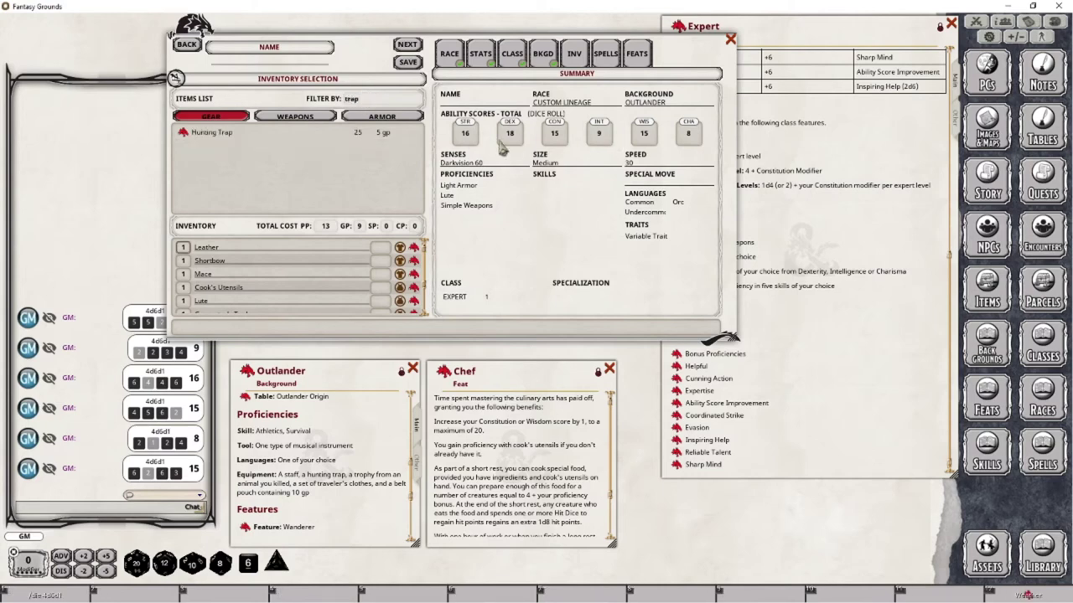
left_click_drag(205, 133, 223, 295)
Search the gear for "trophy", then filter by "cloth" and add Clothes, Traveler's to the inventory
left_click(372, 99)
type("trophy")
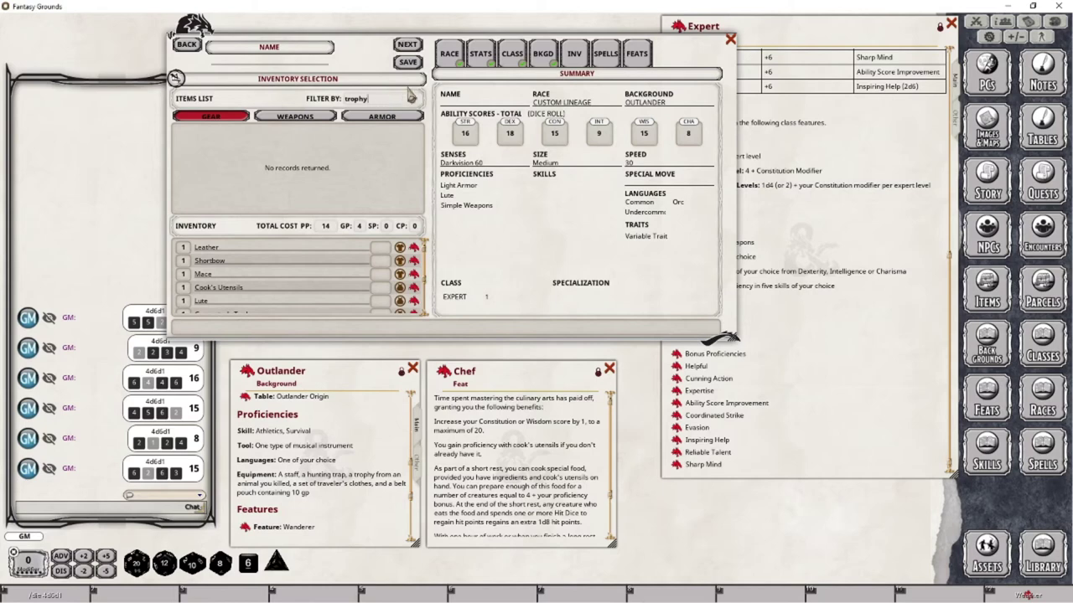
left_click(411, 96)
type("th")
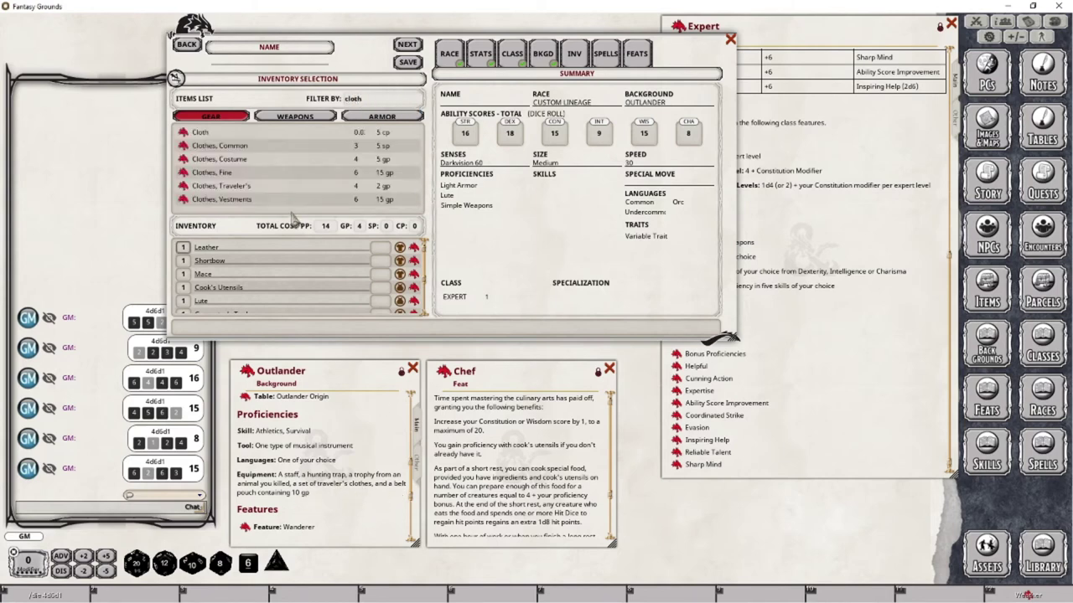
left_click_drag(207, 201, 260, 277)
Filter the gear list by "pouch", add the plain Pouch, and check the inventory entries
left_click(376, 99)
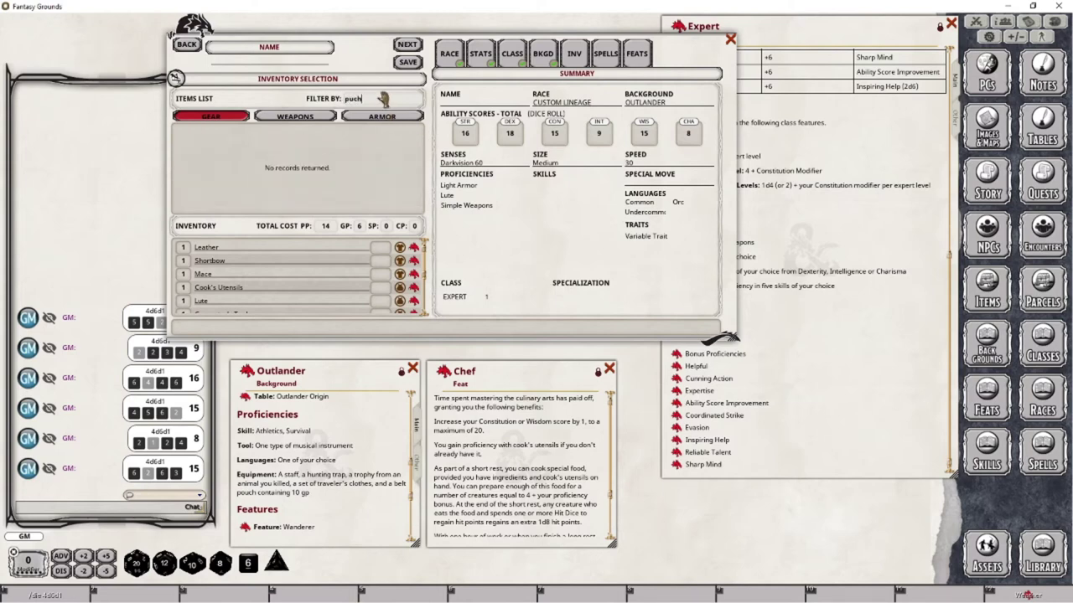
left_click(382, 99)
type("pouch")
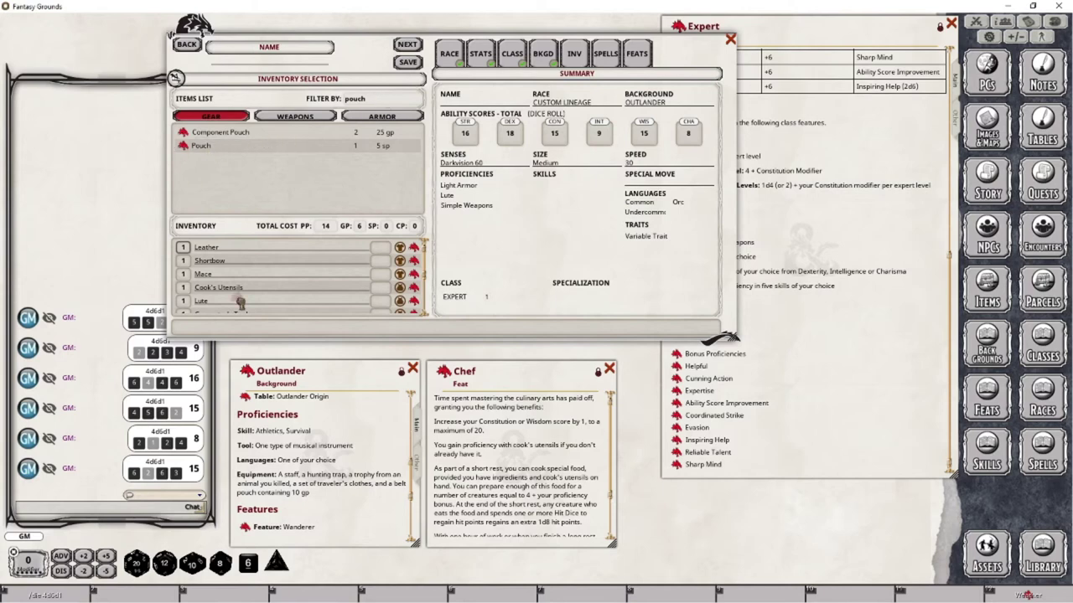
scroll(292, 273, "down", 3)
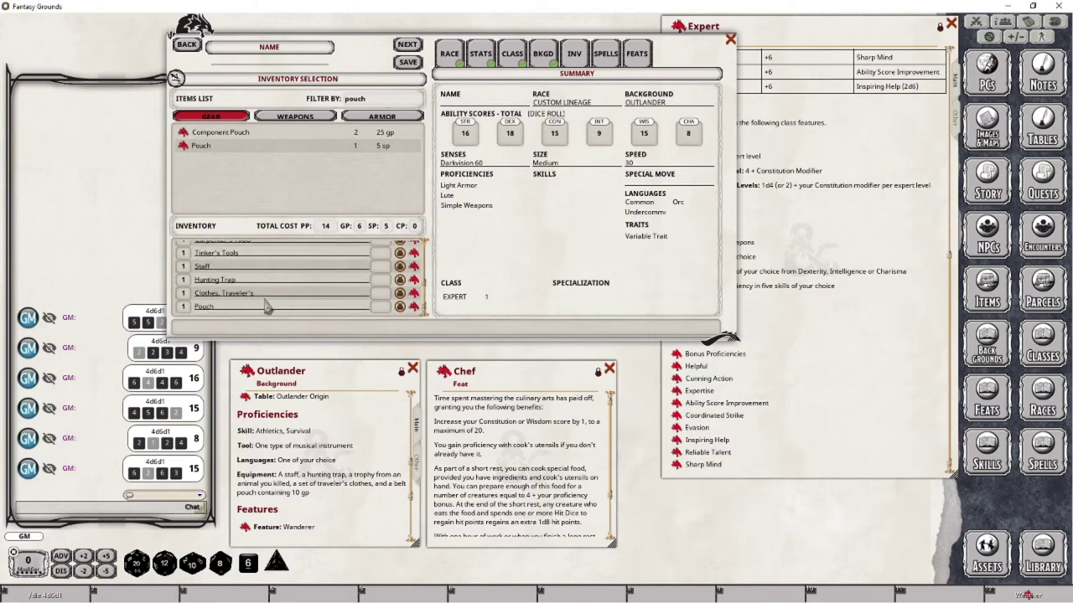
Check the spell selection, name the character "The Expert", and save the finished character
left_click(610, 54)
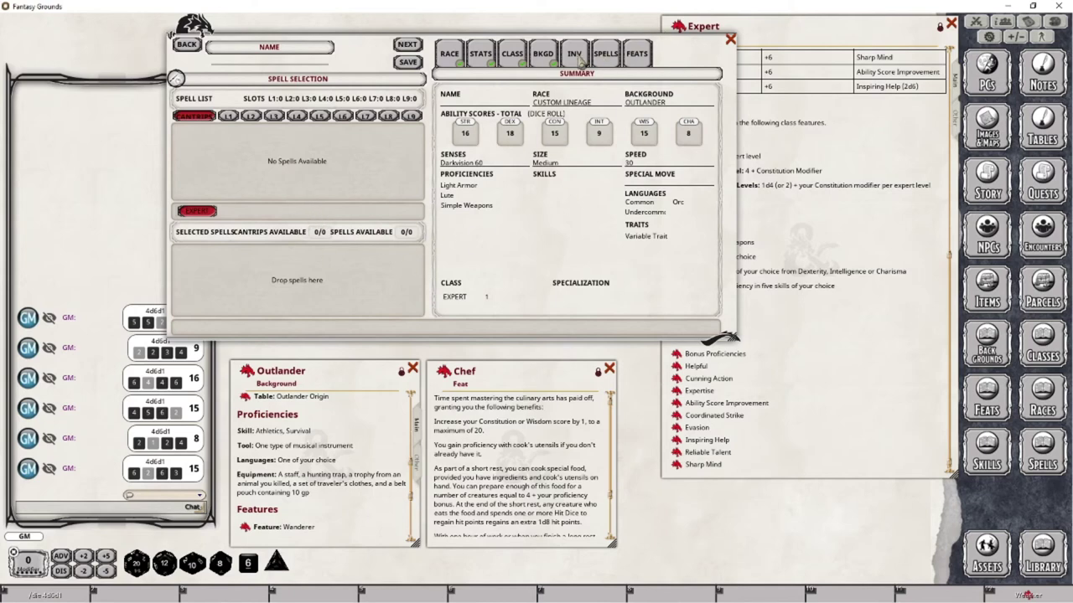
left_click(575, 56)
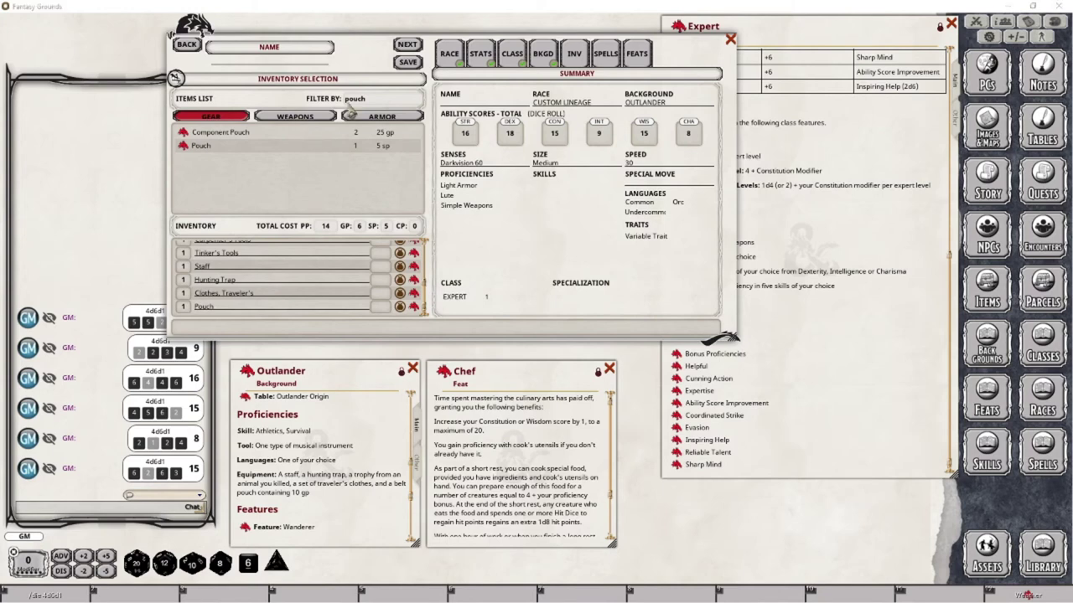
left_click(250, 64)
type("The Expert")
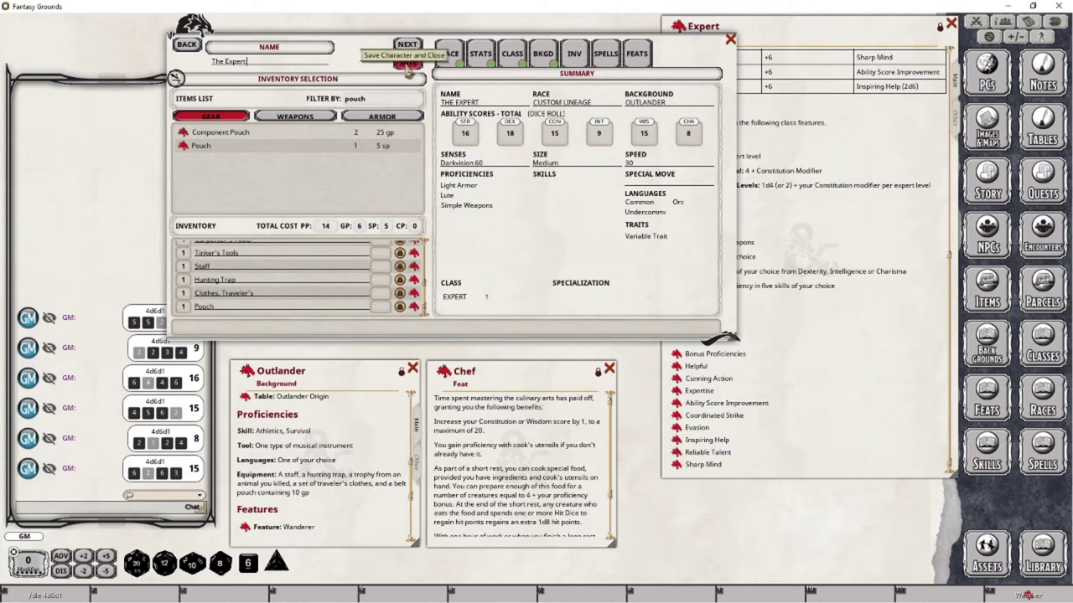
left_click(408, 72)
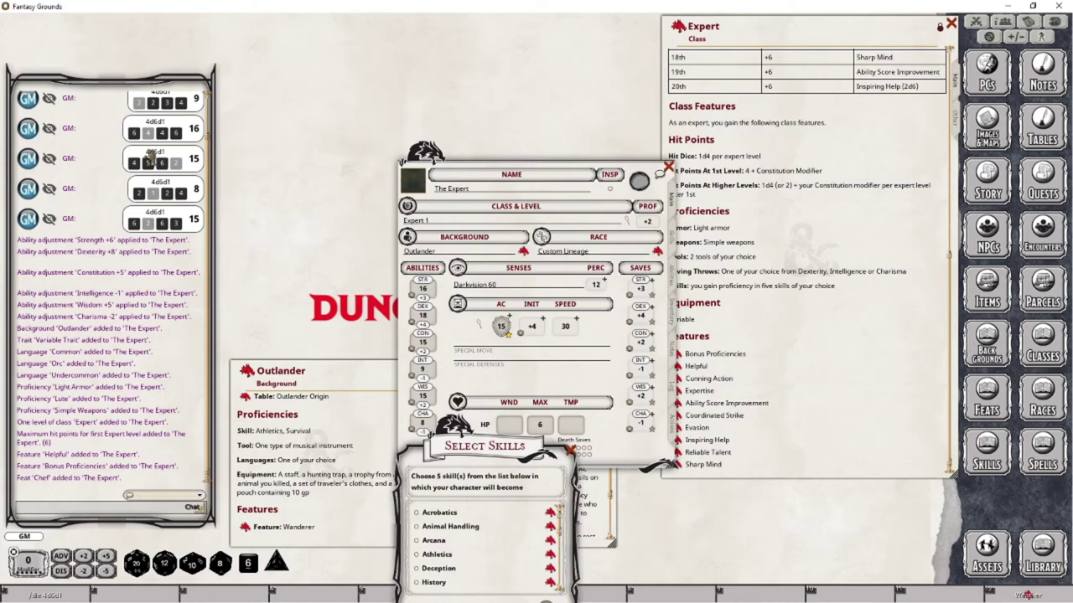
Move the character sheet above the Outlander record and place the Select Skills window beside it
left_click_drag(497, 447, 808, 320)
left_click_drag(533, 168, 358, 33)
left_click_drag(794, 330, 536, 162)
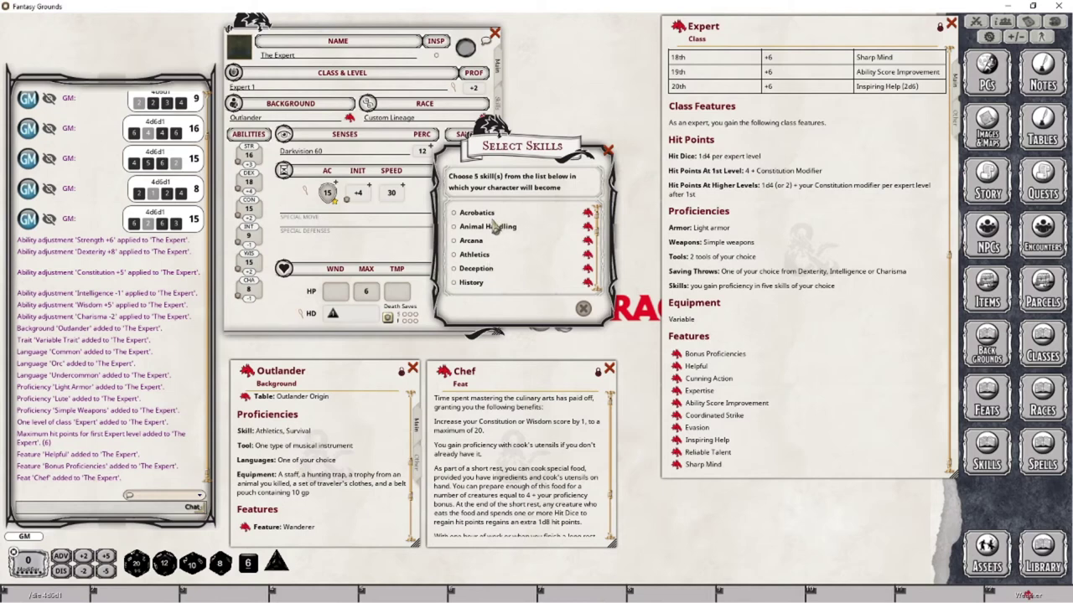
Browse the class skill choices and select Stealth and Perception
scroll(523, 248, "down", 1)
scroll(521, 248, "up", 1)
scroll(513, 245, "down", 3)
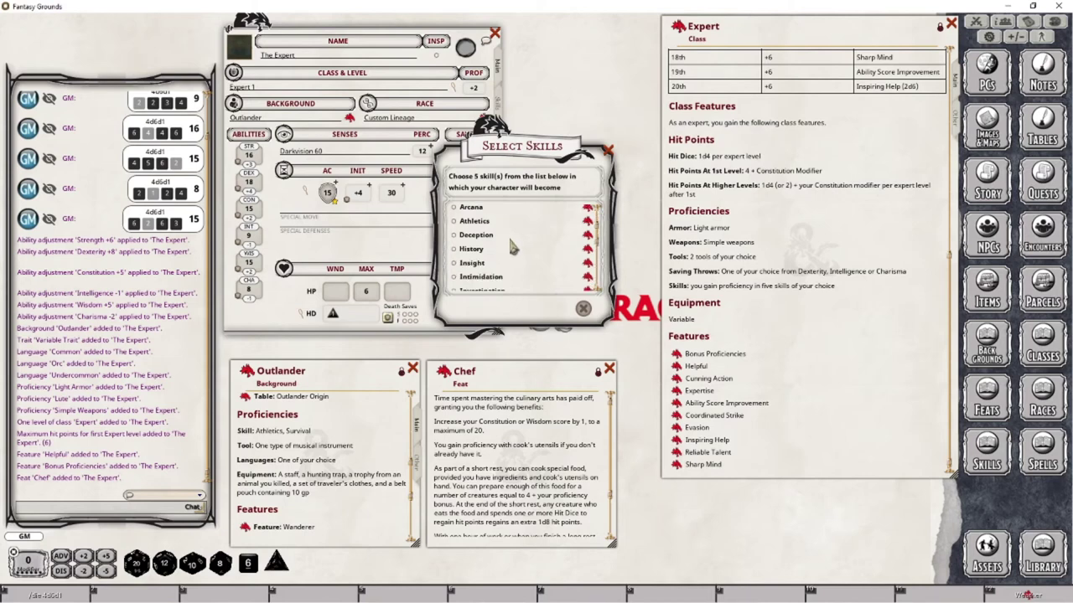
scroll(511, 246, "down", 9)
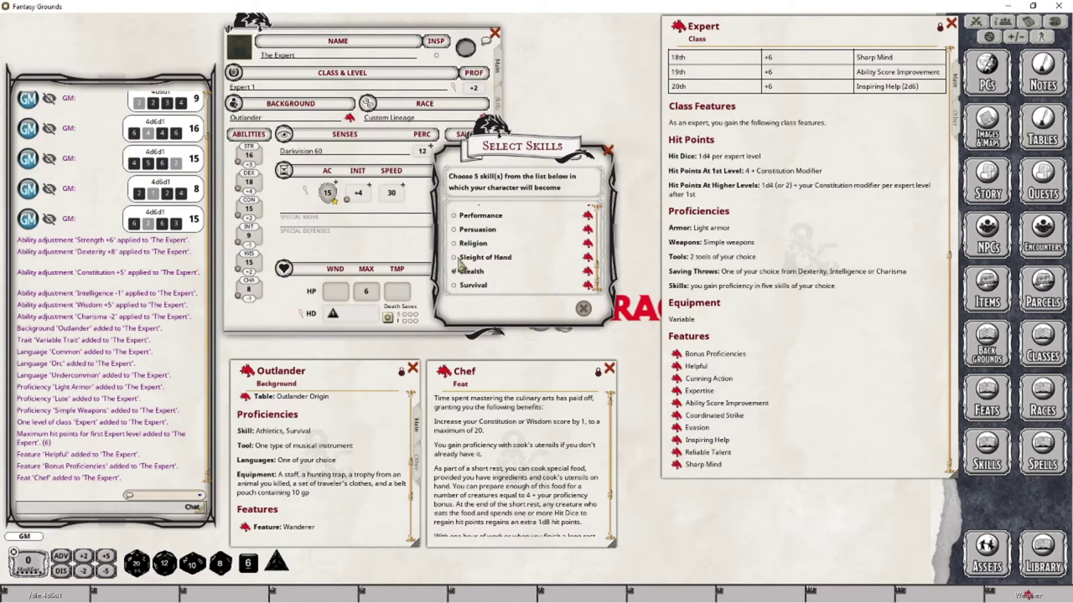
scroll(482, 263, "up", 3)
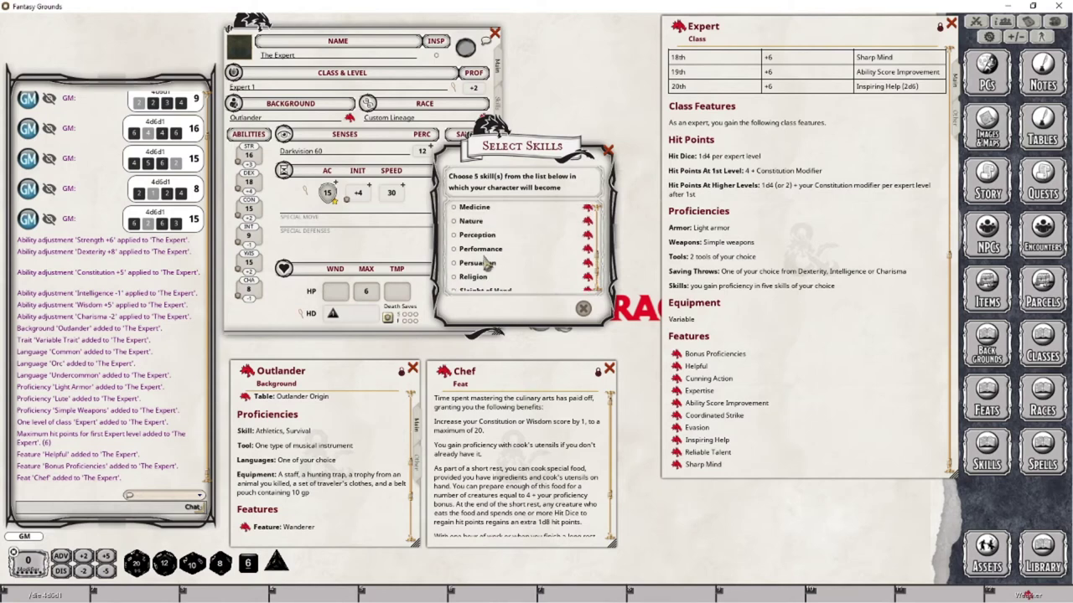
scroll(488, 265, "up", 1)
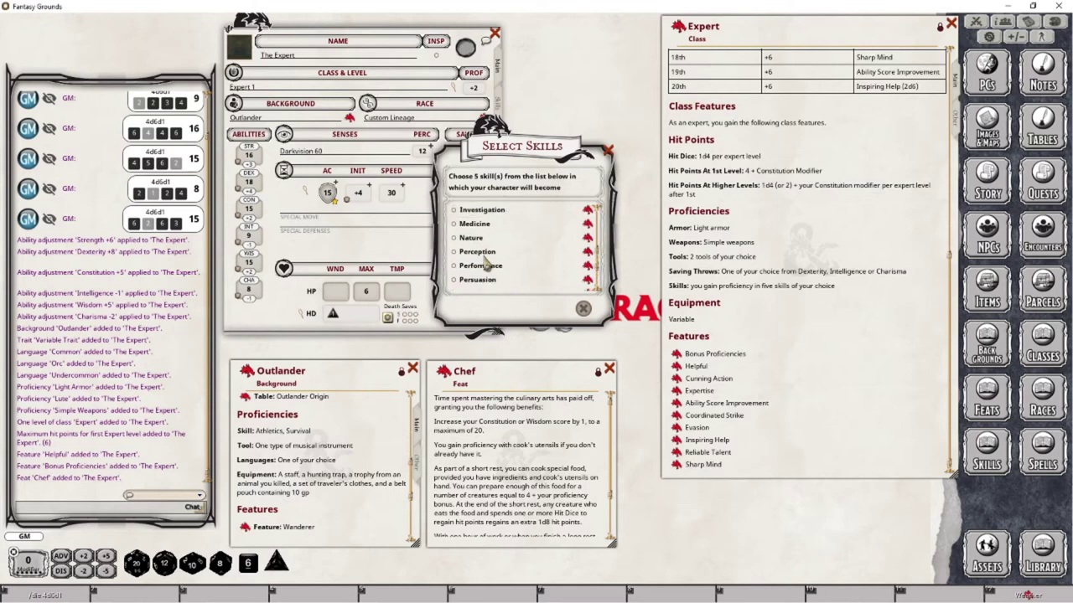
left_click(459, 252)
Select Acrobatics, Animal Handling and Arcana as the remaining skill choices
scroll(503, 267, "up", 1)
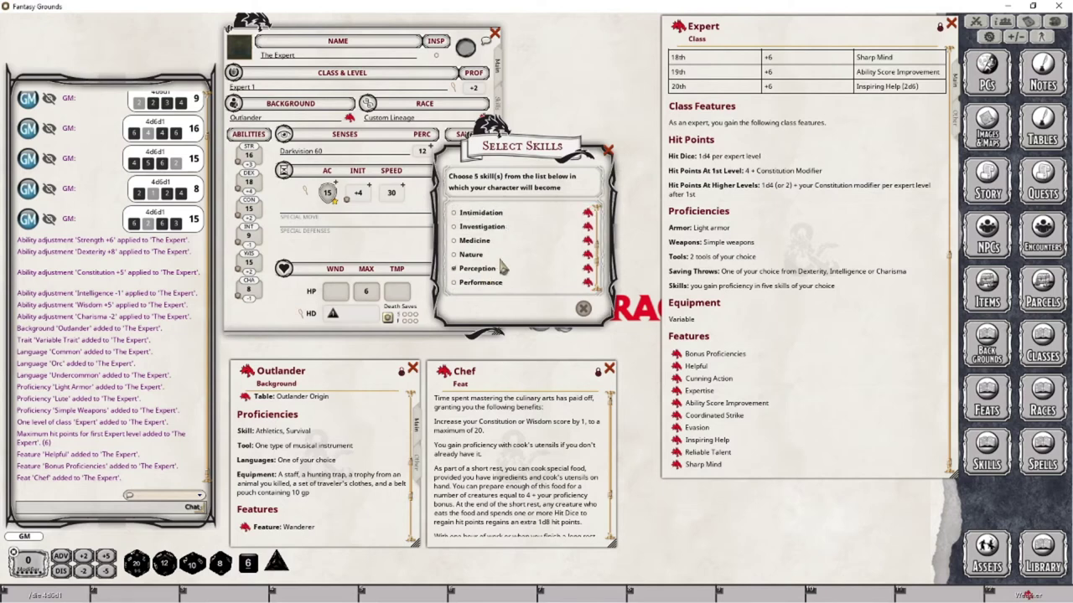
scroll(510, 273, "up", 1)
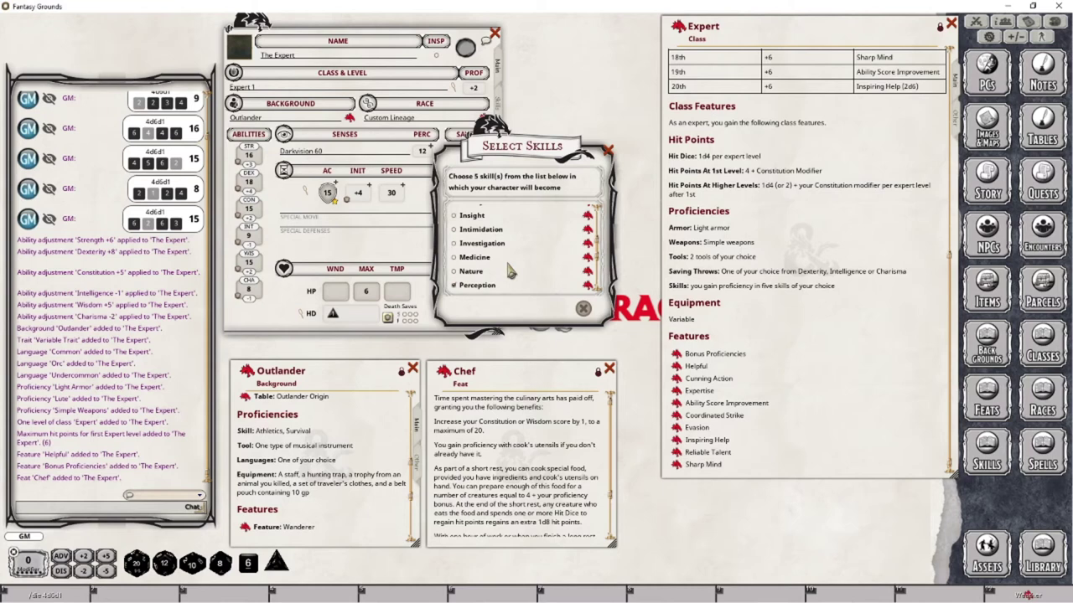
scroll(509, 273, "up", 1)
scroll(509, 270, "up", 1)
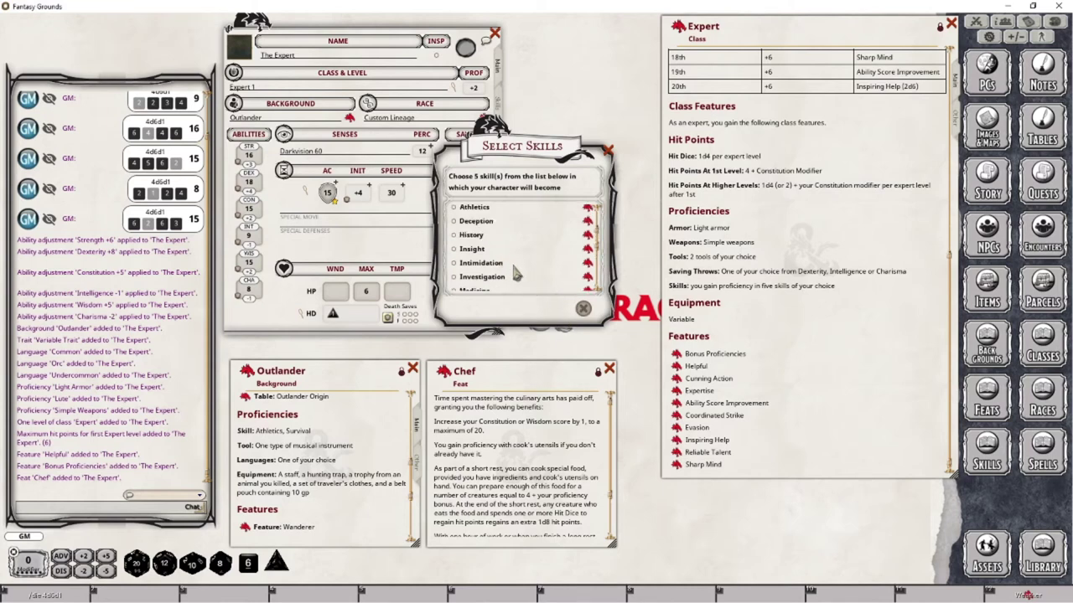
scroll(517, 273, "up", 1)
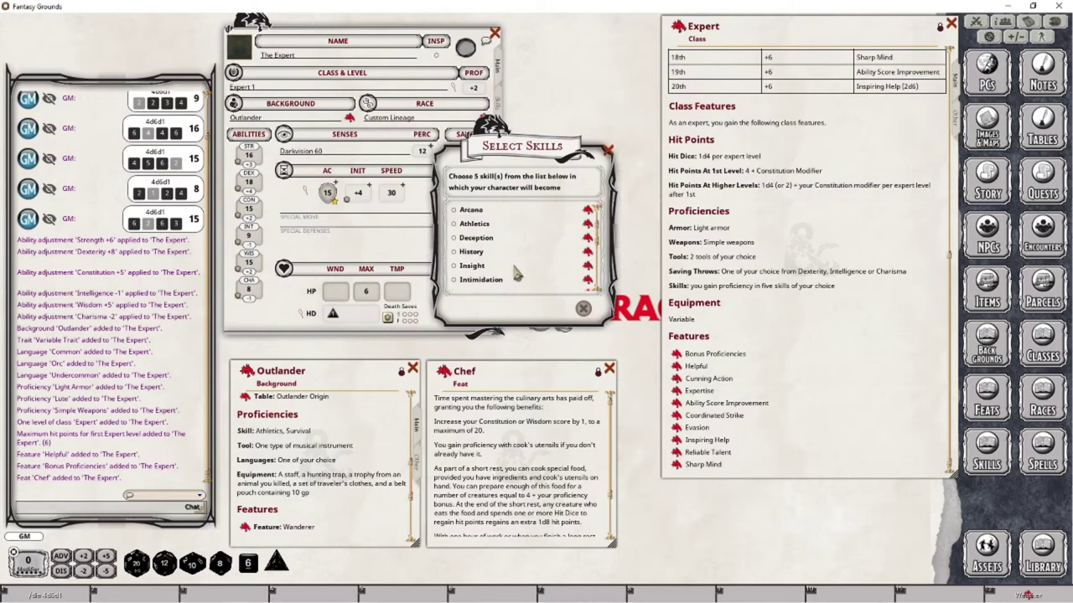
scroll(511, 268, "up", 1)
scroll(507, 268, "up", 1)
left_click(474, 215)
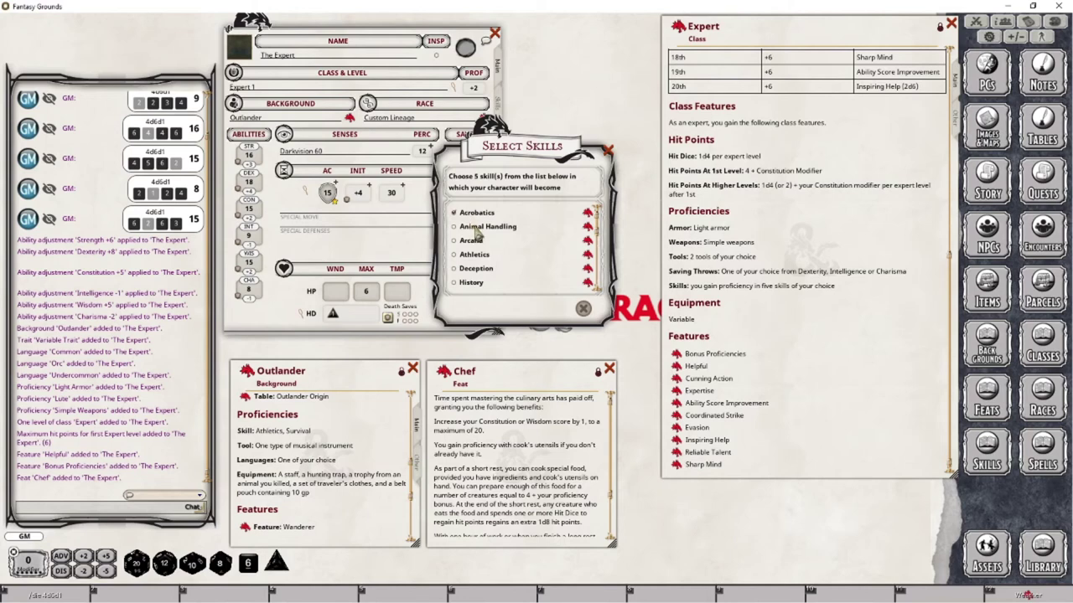
left_click(476, 228)
left_click(474, 242)
scroll(474, 243, "down", 3)
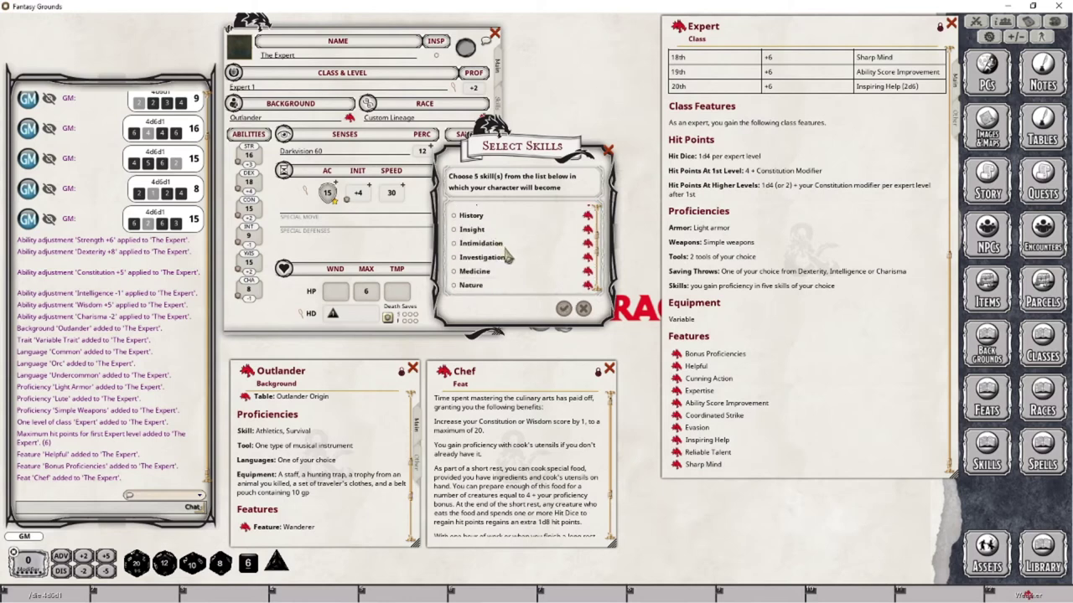
Replace Arcana with Nature among the five chosen class skills and confirm the skill selection
scroll(503, 252, "up", 3)
left_click(476, 228)
scroll(476, 239, "down", 2)
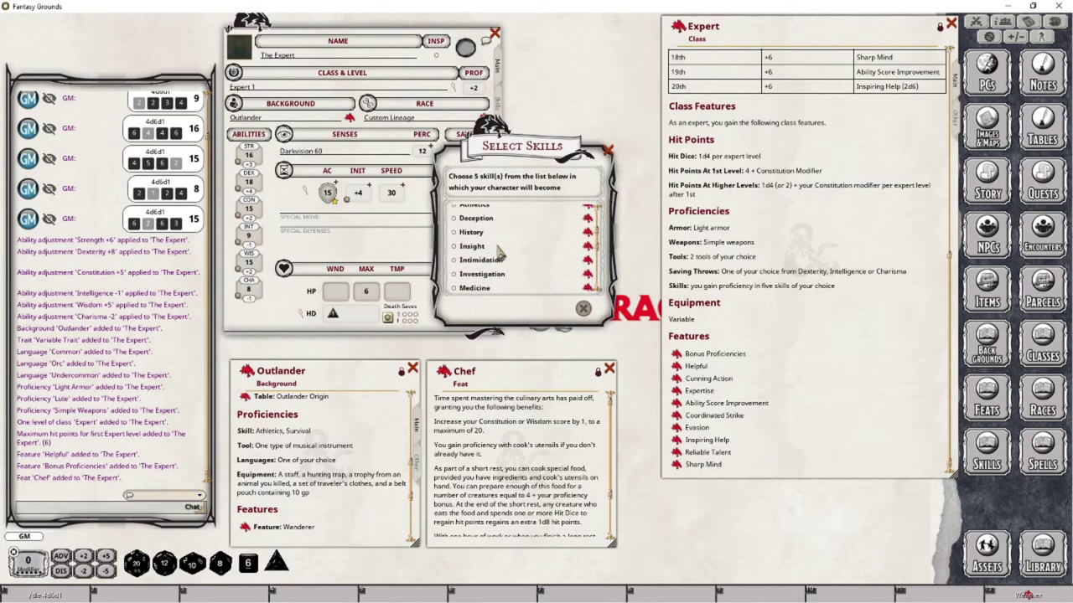
left_click(476, 244)
scroll(511, 256, "down", 3)
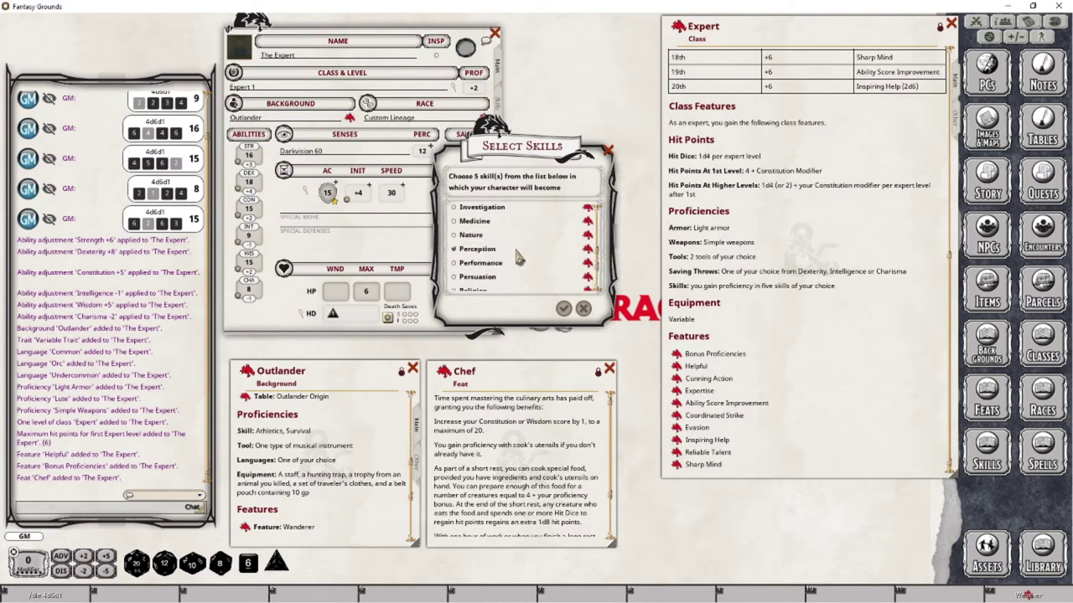
scroll(503, 247, "up", 2)
left_click(485, 237)
scroll(481, 247, "down", 1)
left_click(480, 253)
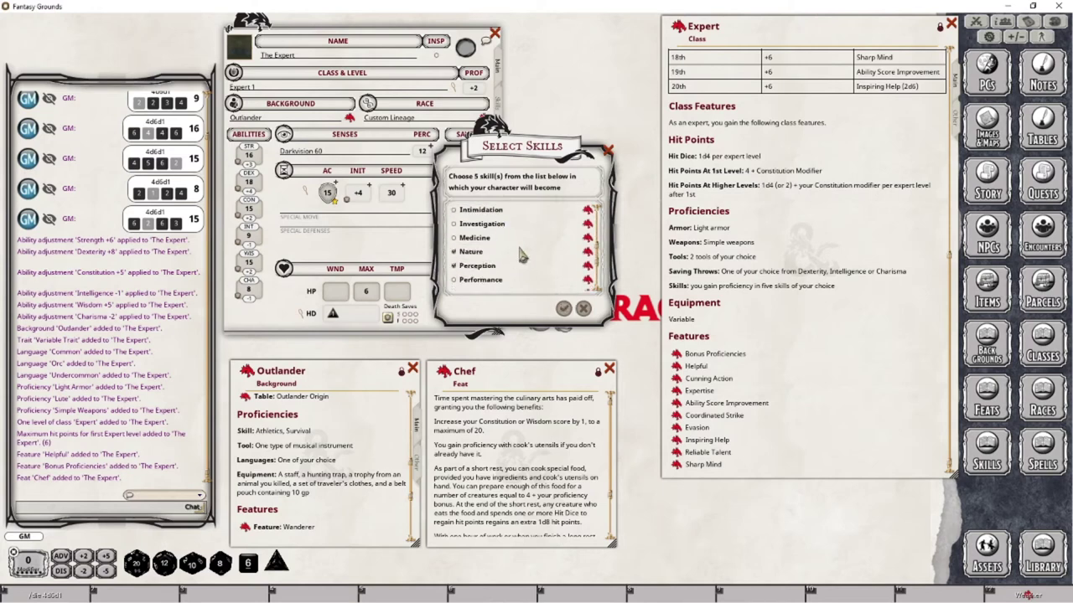
left_click(564, 308)
Mark Athletics and Survival as proficient in the character's skill list, following the Outlander background
left_click(499, 102)
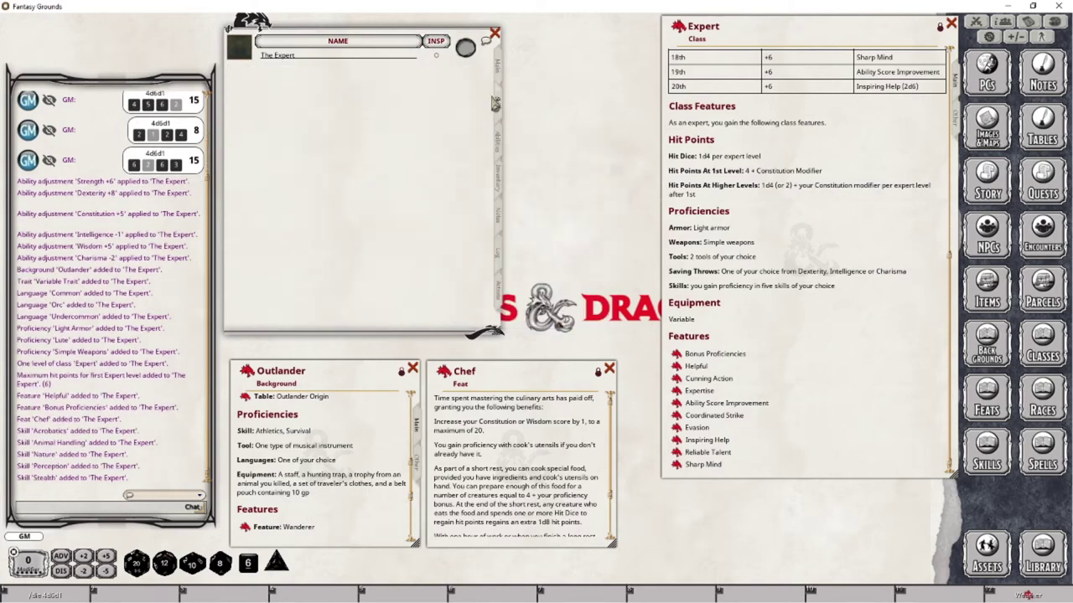
scroll(327, 283, "down", 1)
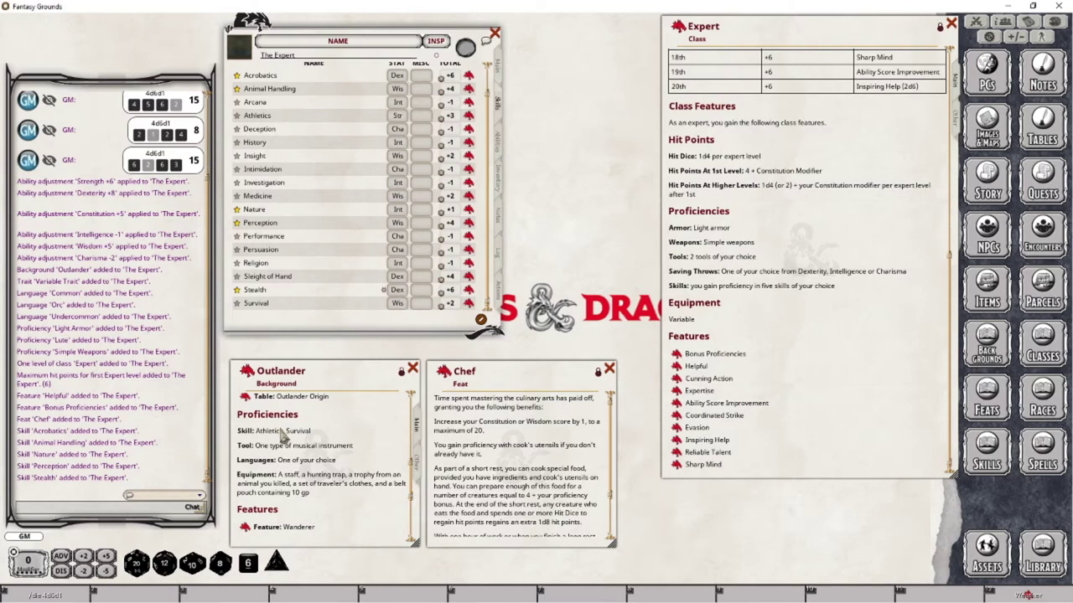
scroll(290, 255, "up", 1)
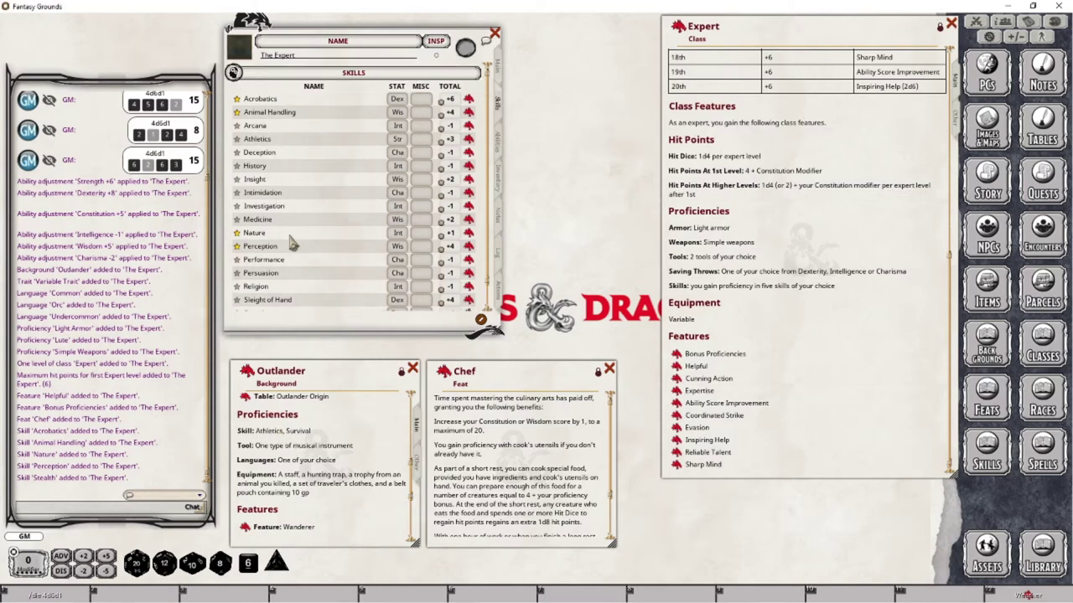
left_click(237, 140)
scroll(318, 240, "down", 1)
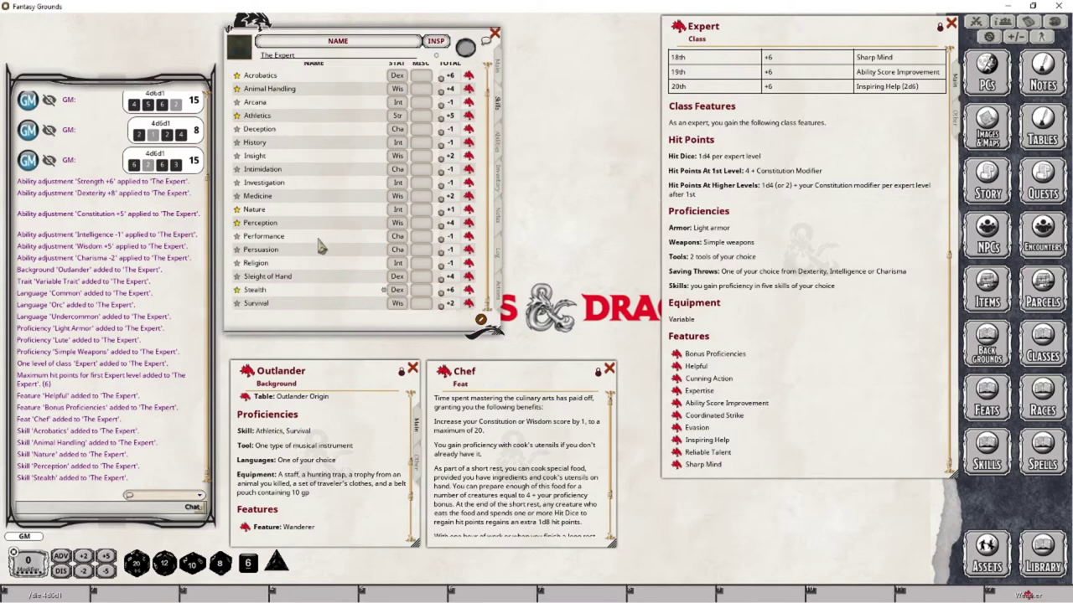
left_click(238, 304)
Set the character's Wisdom score to 16 for the Chef feat and read through the feat's benefits
left_click(501, 66)
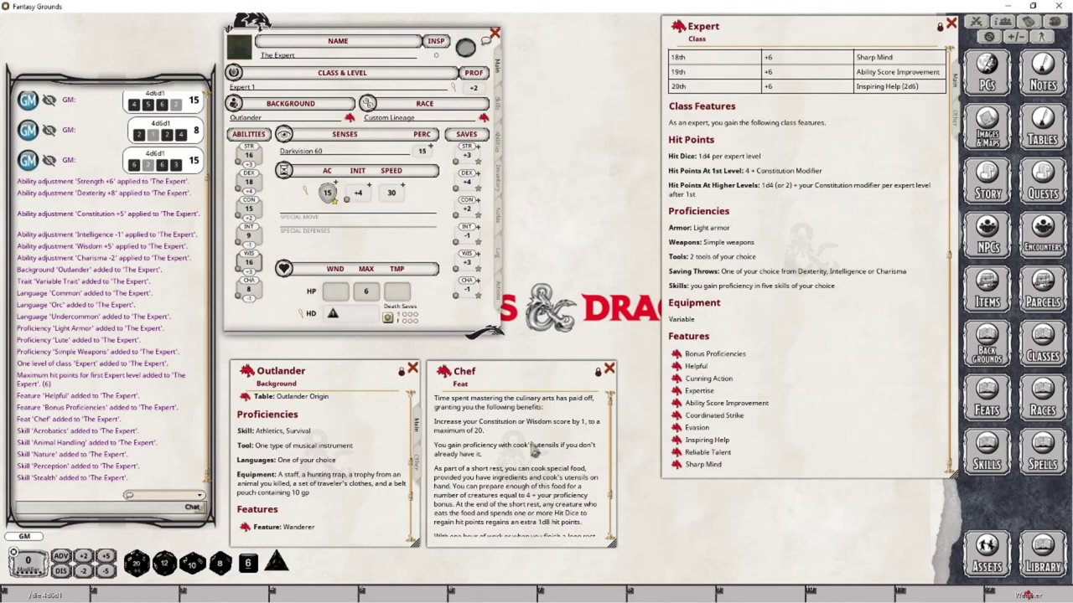
scroll(545, 461, "down", 2)
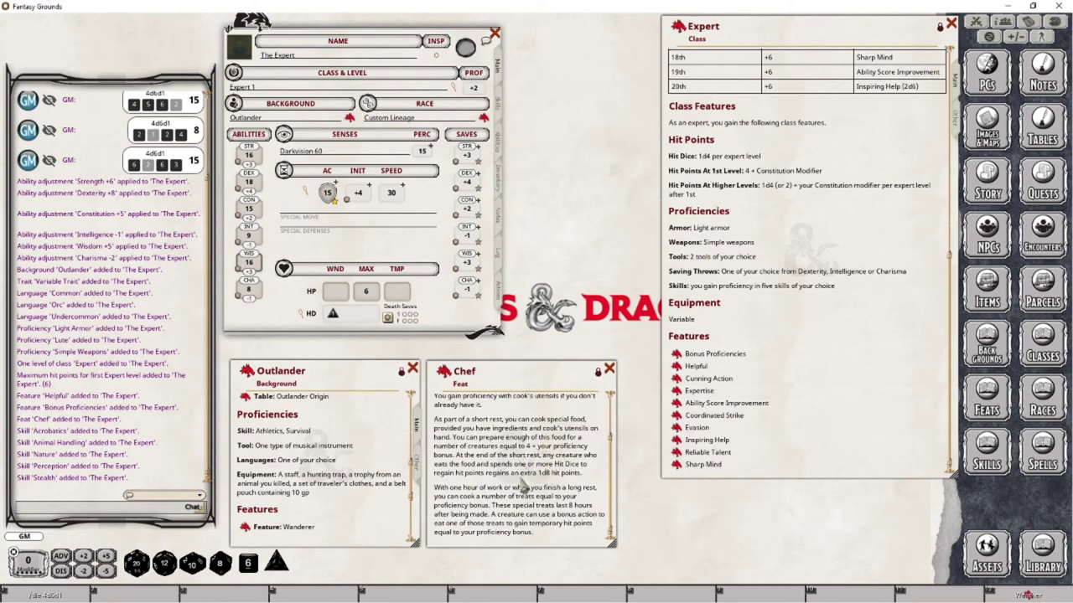
scroll(524, 476, "up", 2)
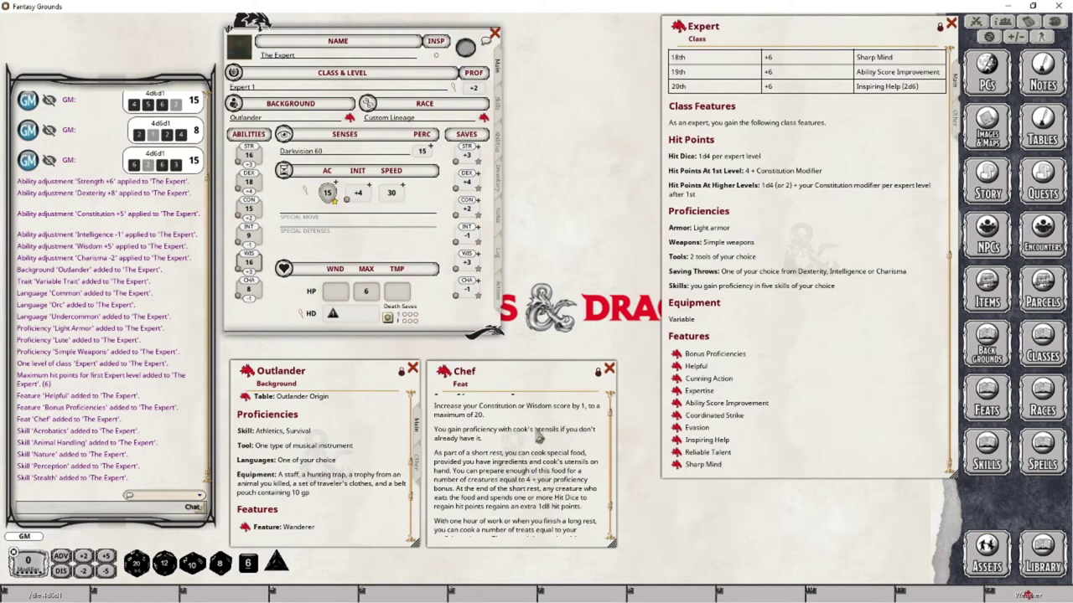
Add "Cook's Utensils" to the character's proficiencies
left_click(500, 153)
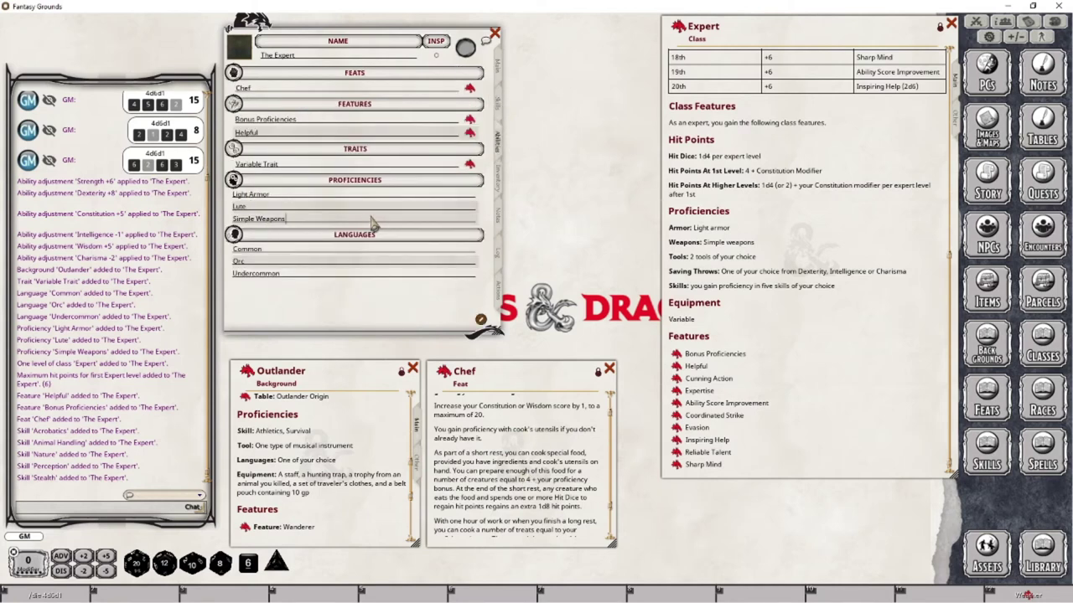
key("Return")
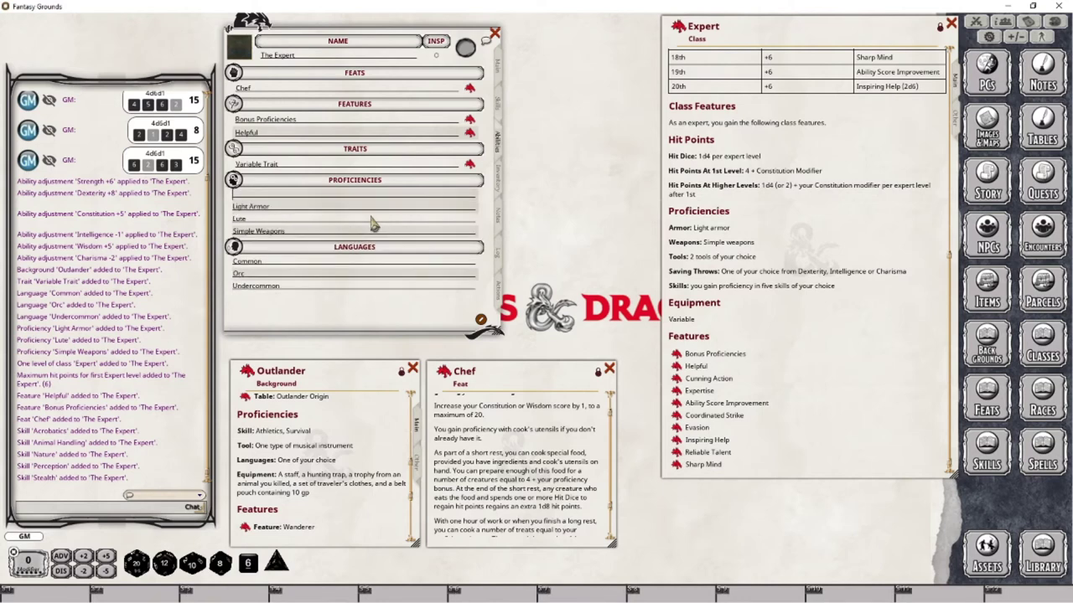
type("Cook's")
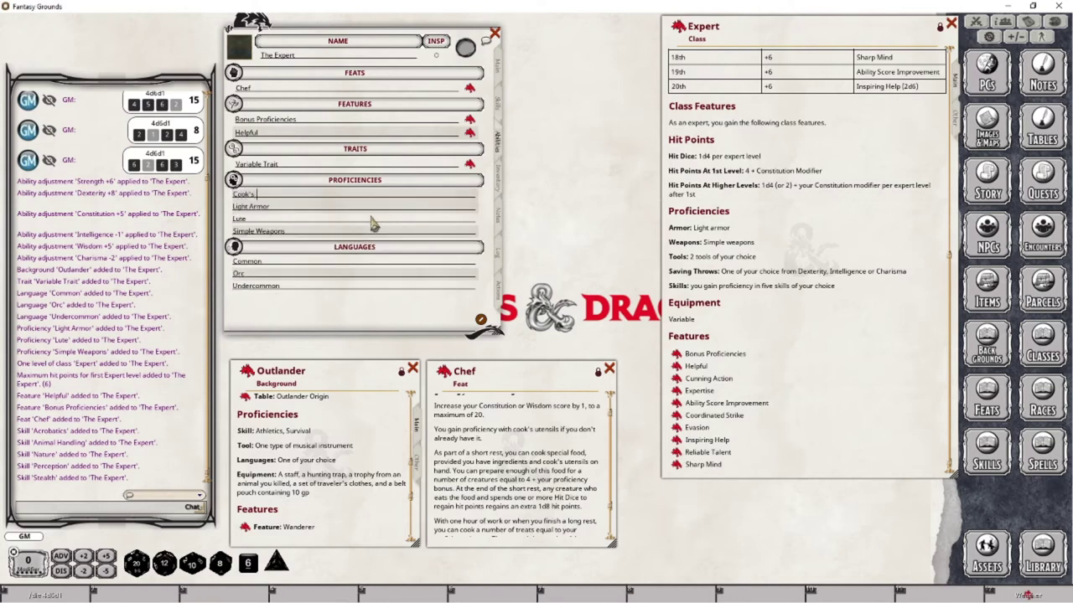
type(" Utensils")
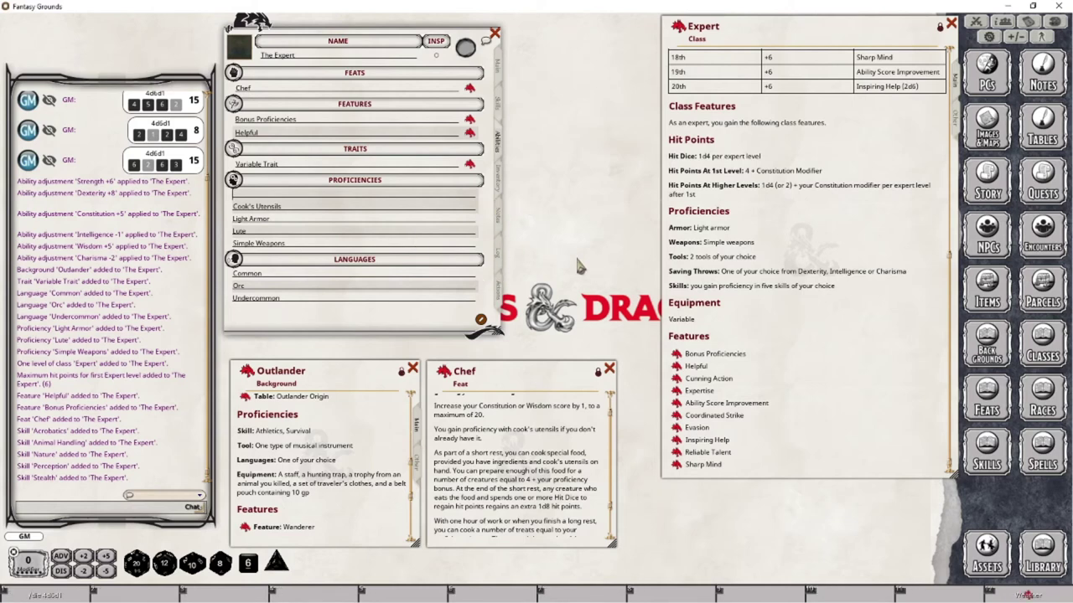
Look up the tools in the inventory and add "Carpenter's Tools" and "Tinker's Tools" to the character's proficiencies
left_click(504, 176)
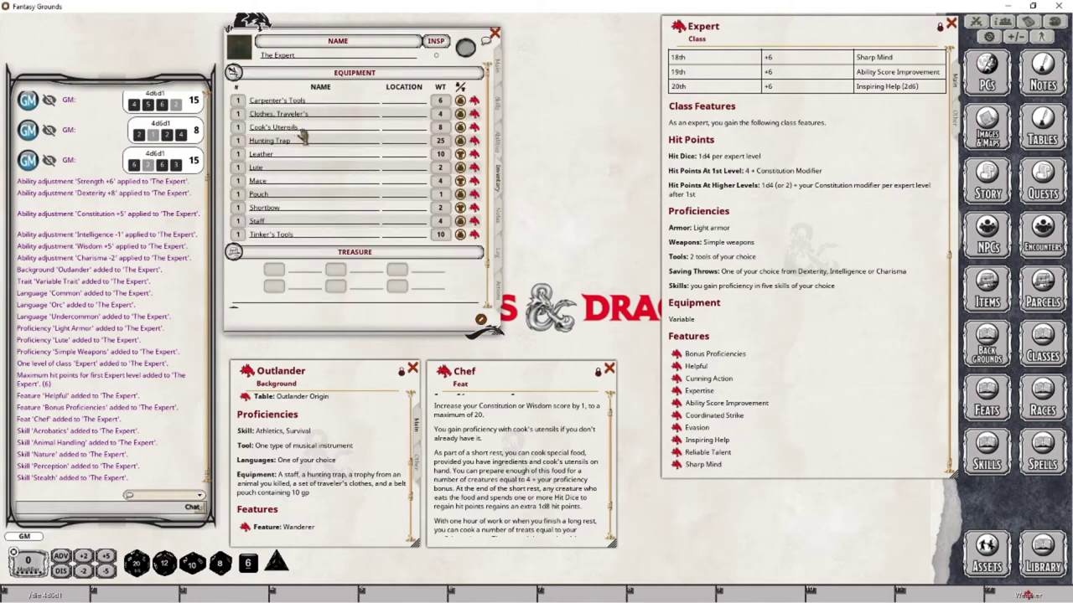
left_click(501, 142)
type("Carpenter's Tools")
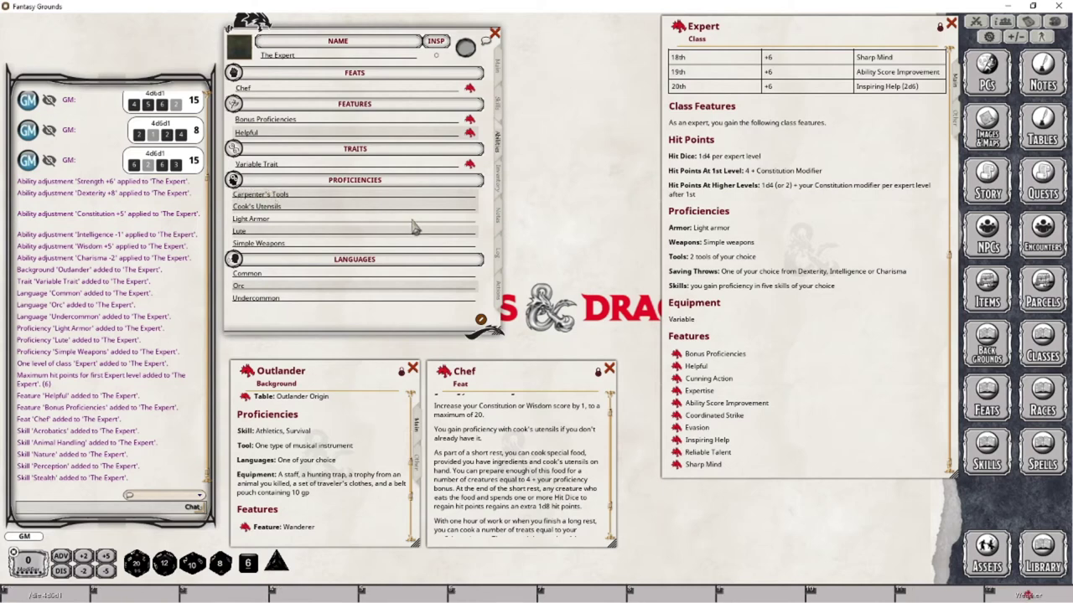
left_click(501, 180)
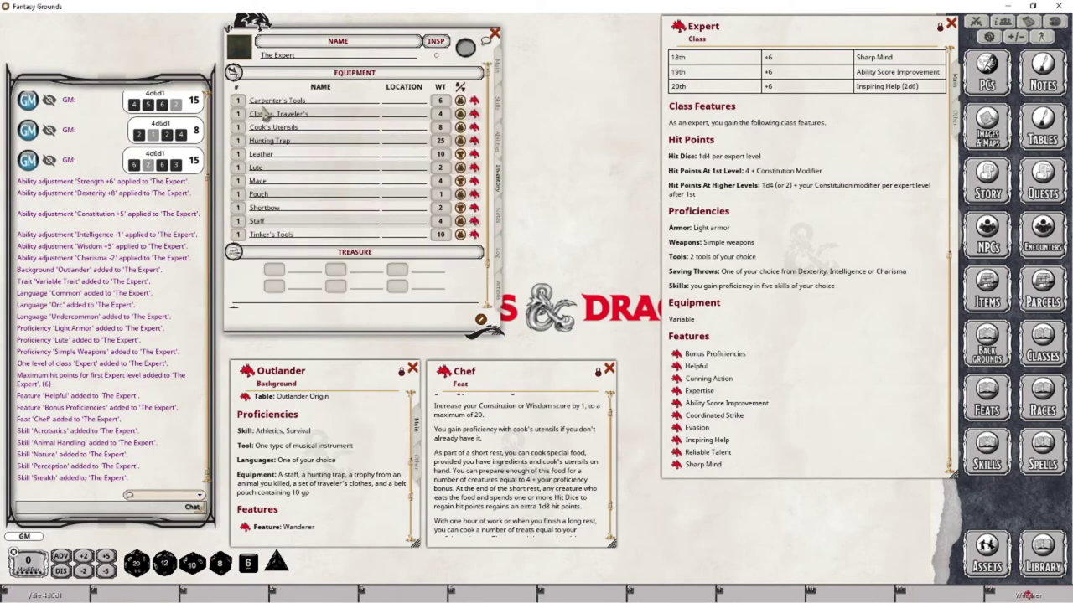
left_click(501, 138)
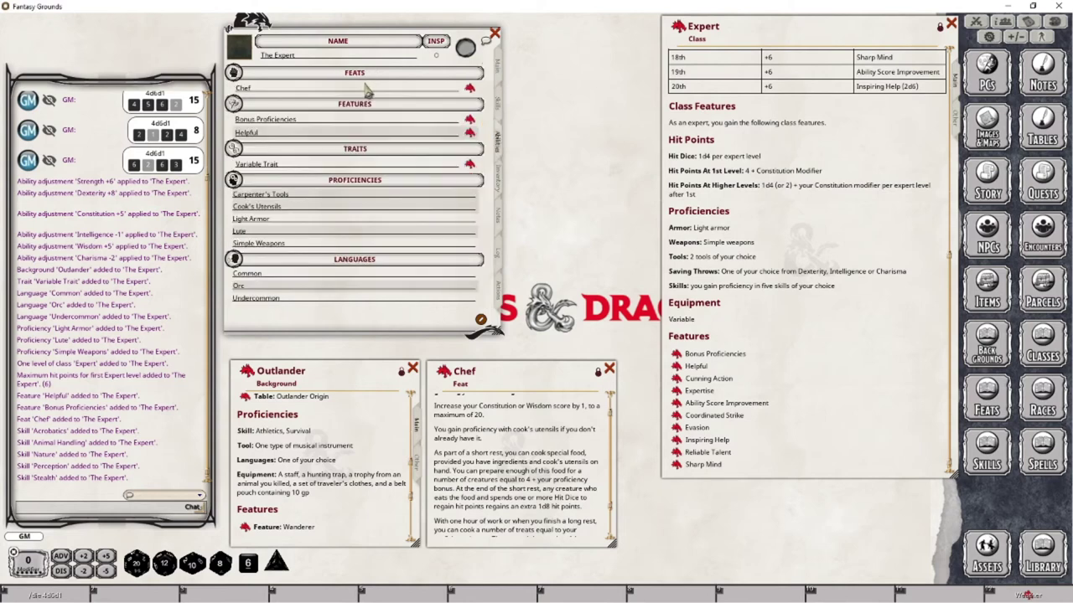
key("Return")
type("Tinker's Tools")
left_click(310, 206)
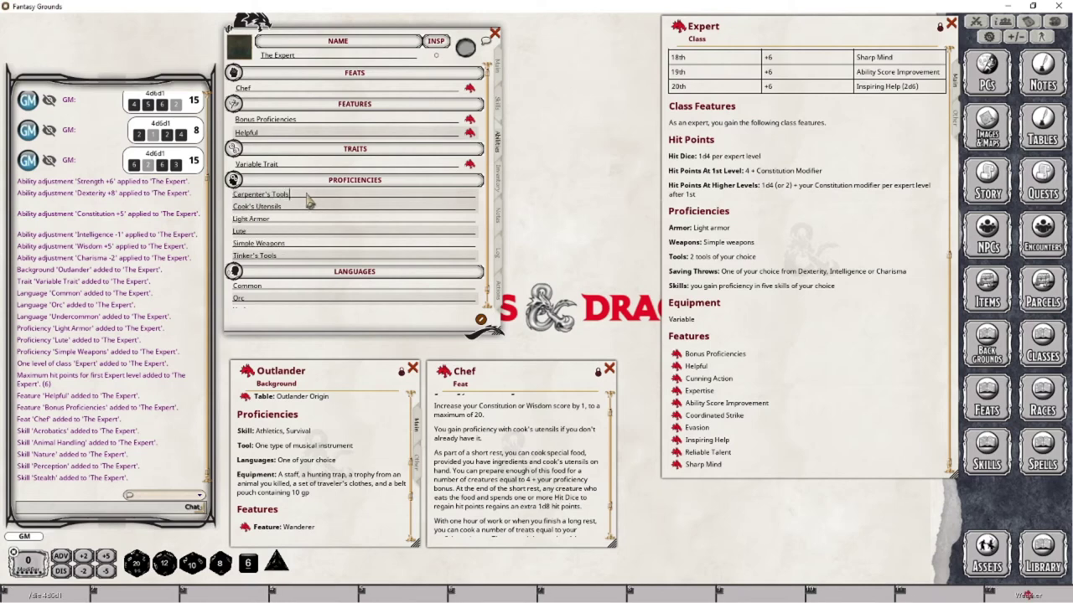
left_click(289, 244)
scroll(478, 240, "down", 1)
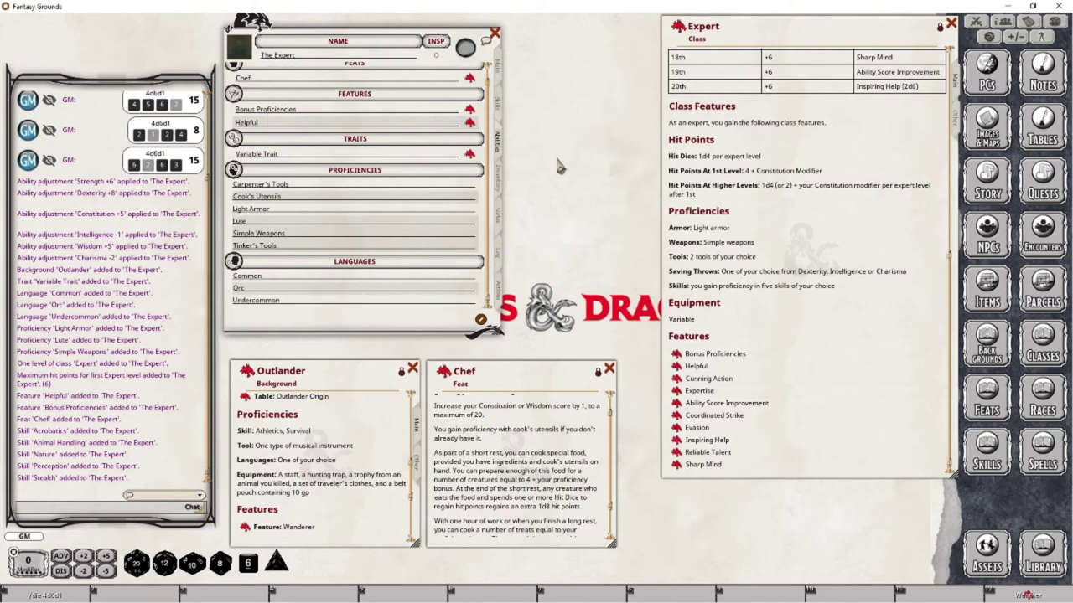
Mark the Dexterity saving throw as proficient and review the full text of the Chef feat
left_click(499, 105)
left_click(501, 70)
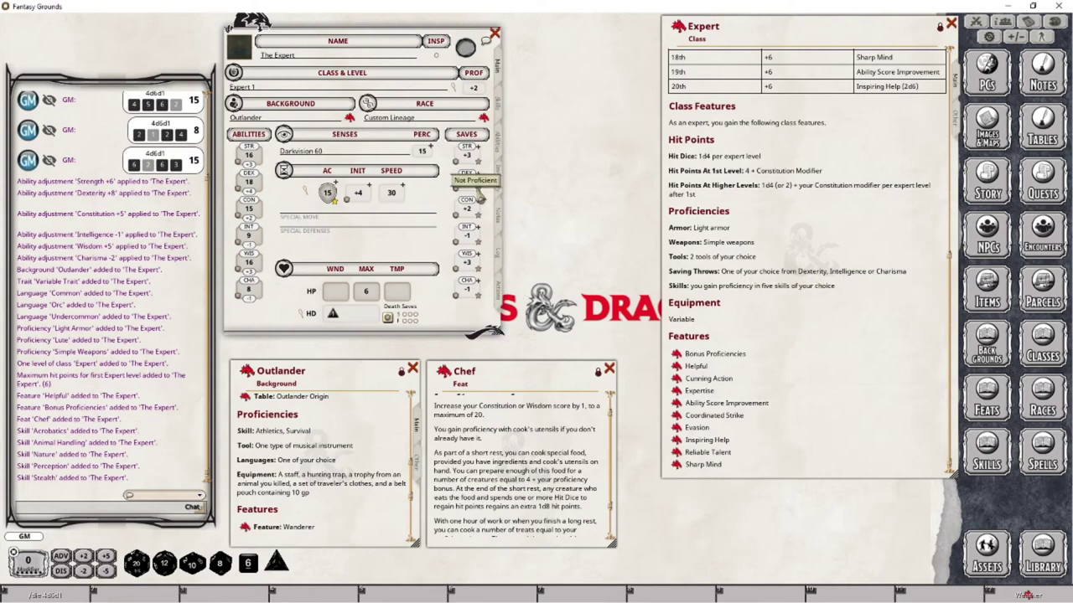
left_click(478, 189)
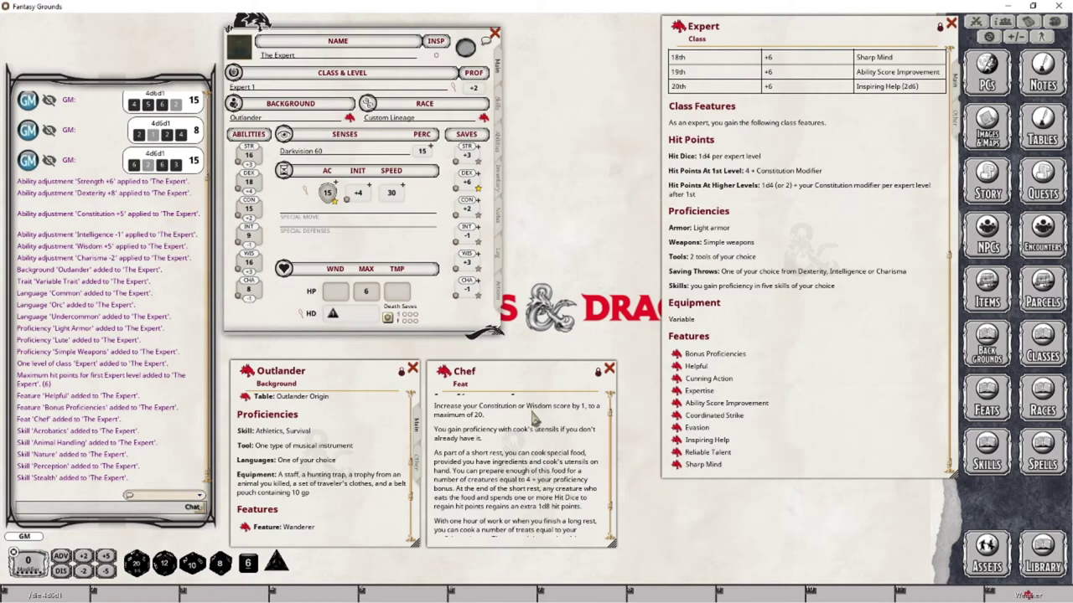
scroll(521, 461, "up", 1)
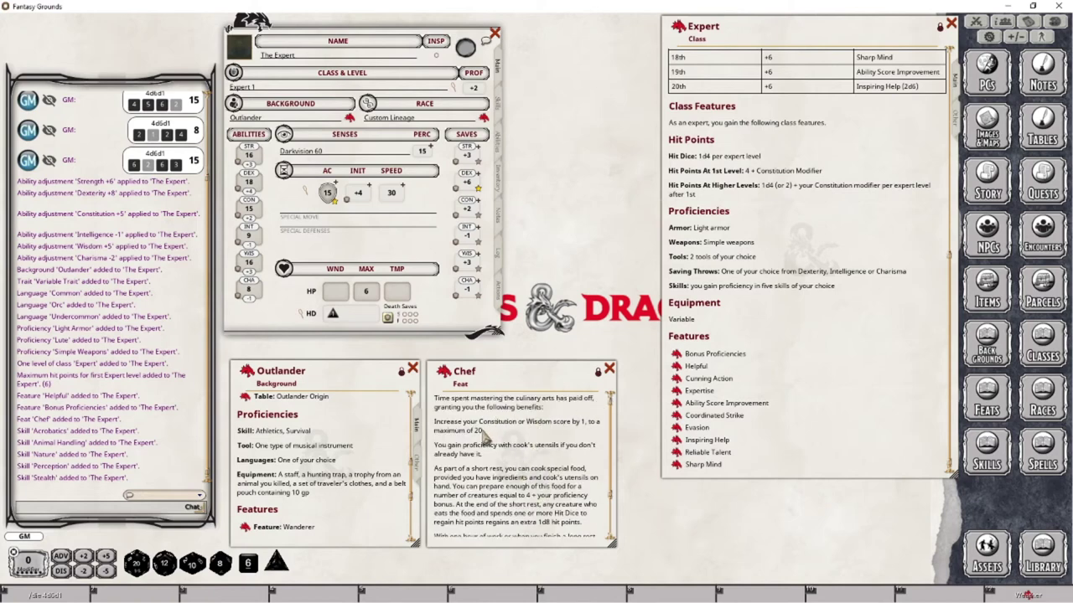
scroll(575, 503, "down", 3)
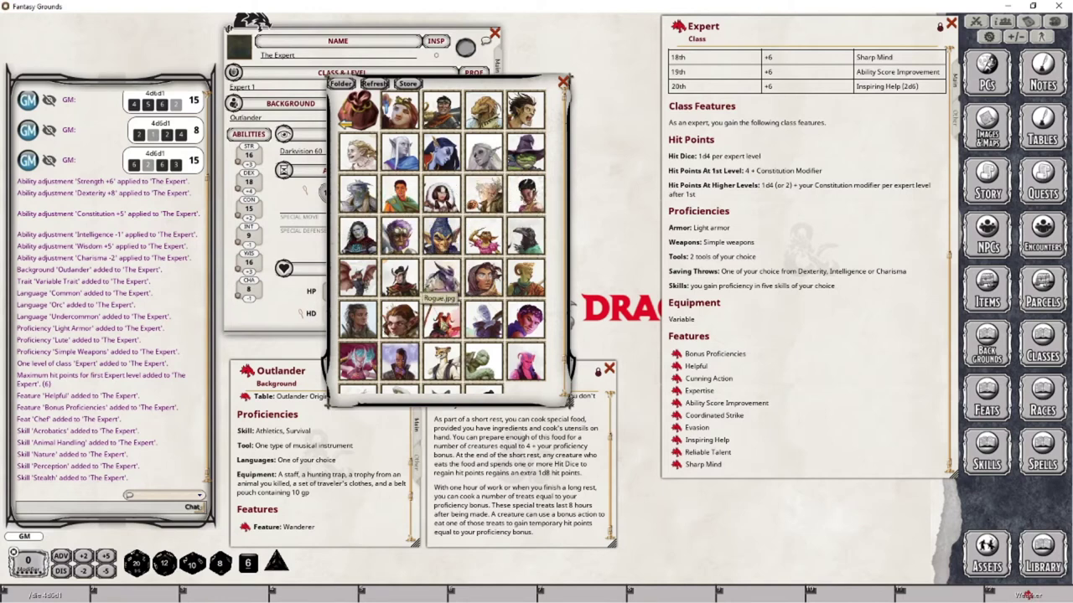
Browse the portraits, check the Expert class illustration for inspiration, and assign the raven-headed portrait to the character
scroll(442, 317, "down", 1)
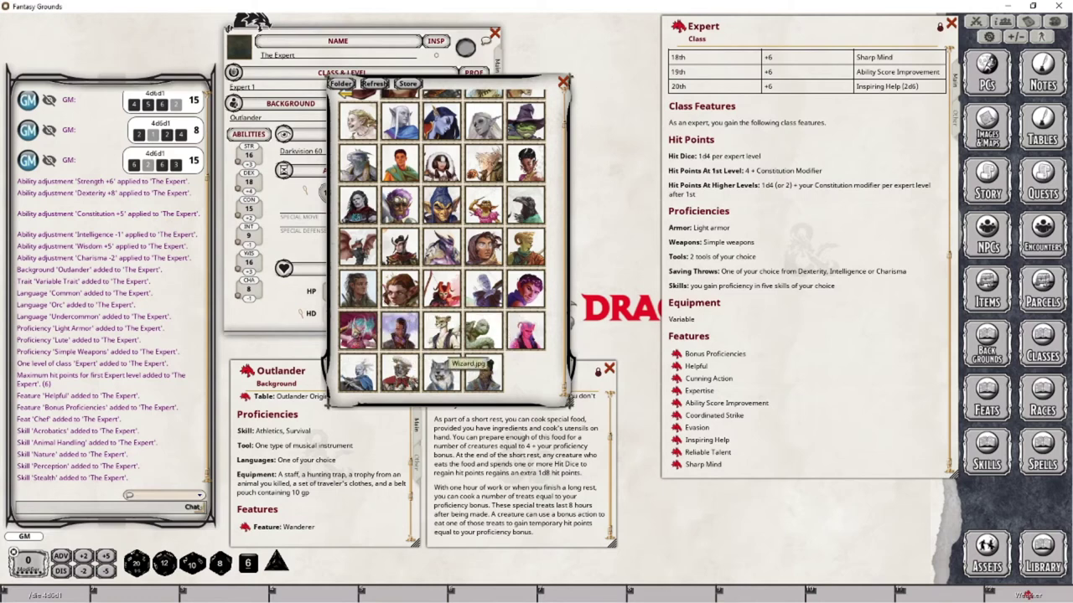
scroll(474, 255, "up", 1)
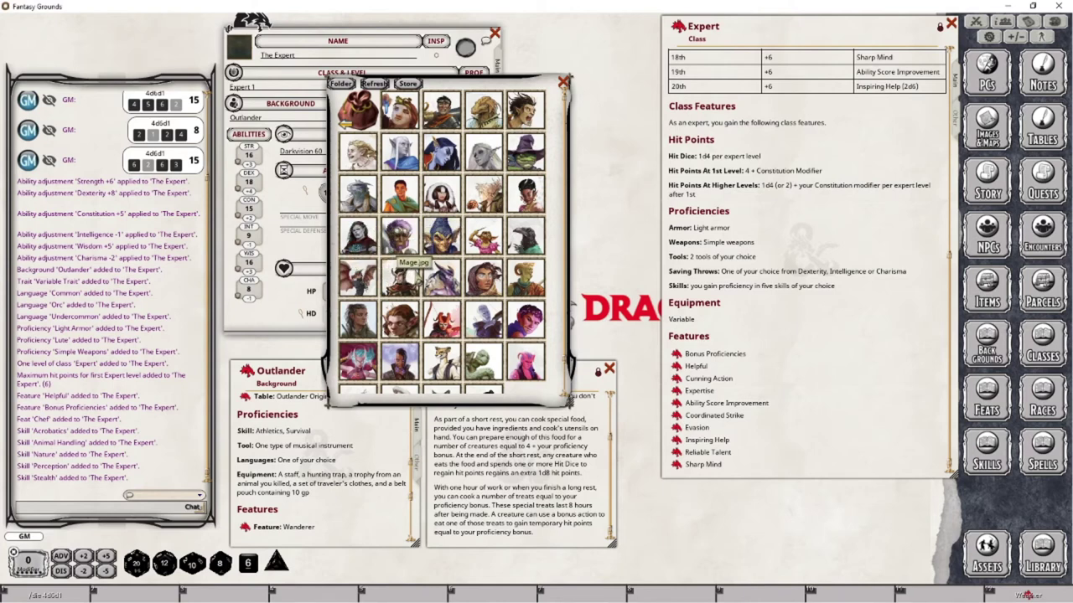
left_click_drag(953, 321, 943, 90)
left_click(676, 75)
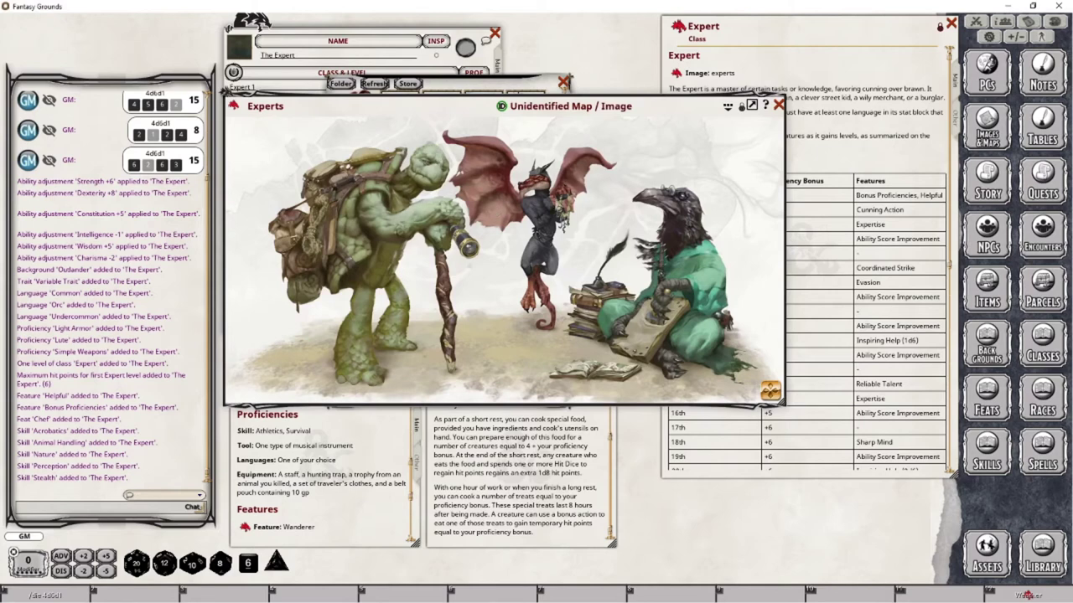
left_click(780, 107)
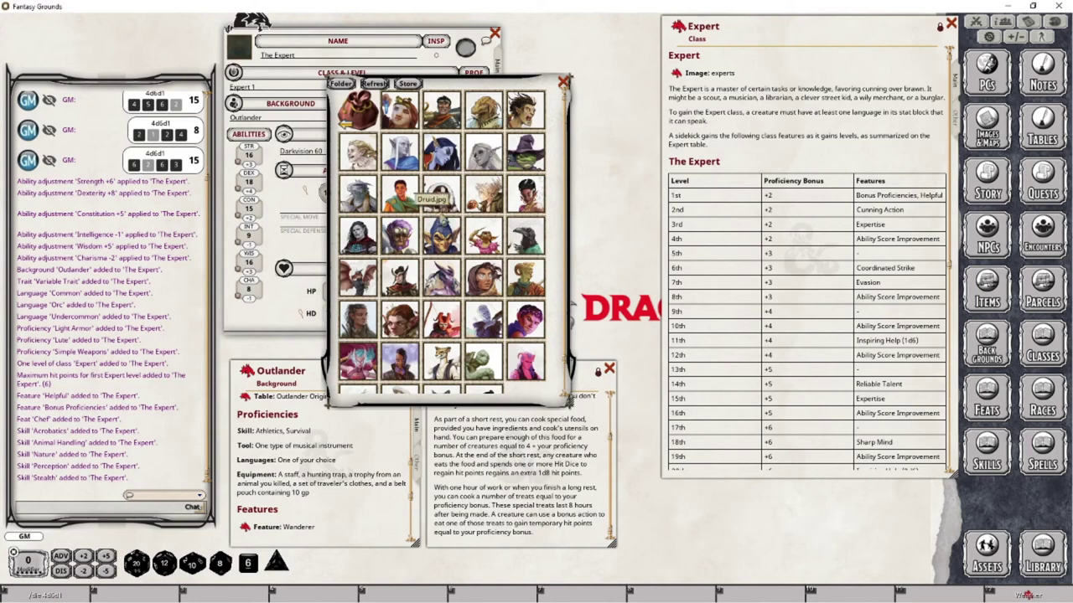
left_click(528, 241)
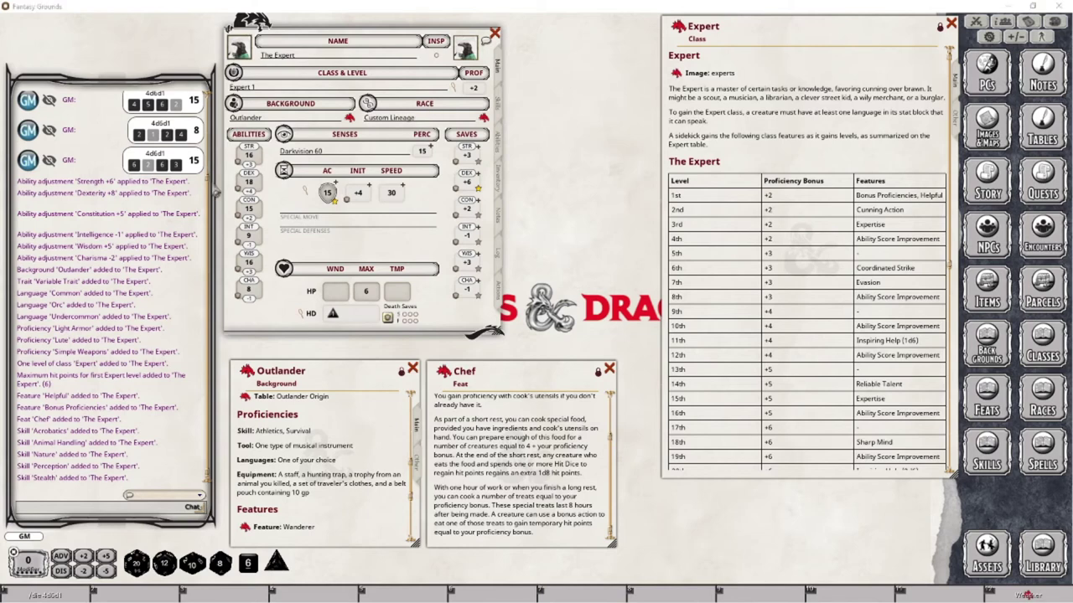
Label the treasure currencies PP, GP, EP, SP and CP in the inventory and set GP to 10
left_click(500, 179)
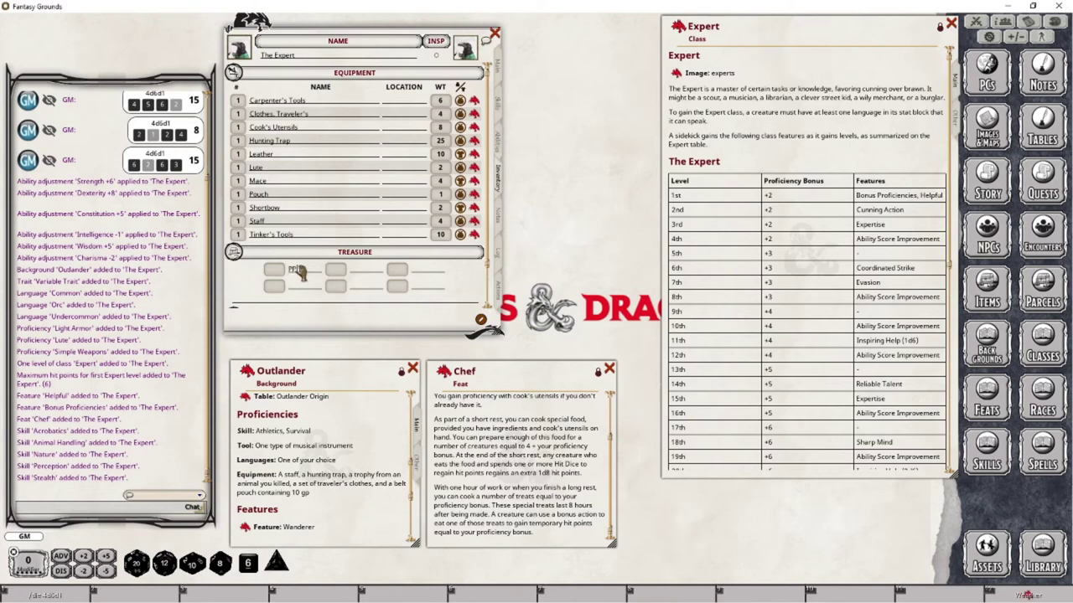
left_click(297, 271)
type("EP")
type("SP")
left_click(426, 268)
type("CP")
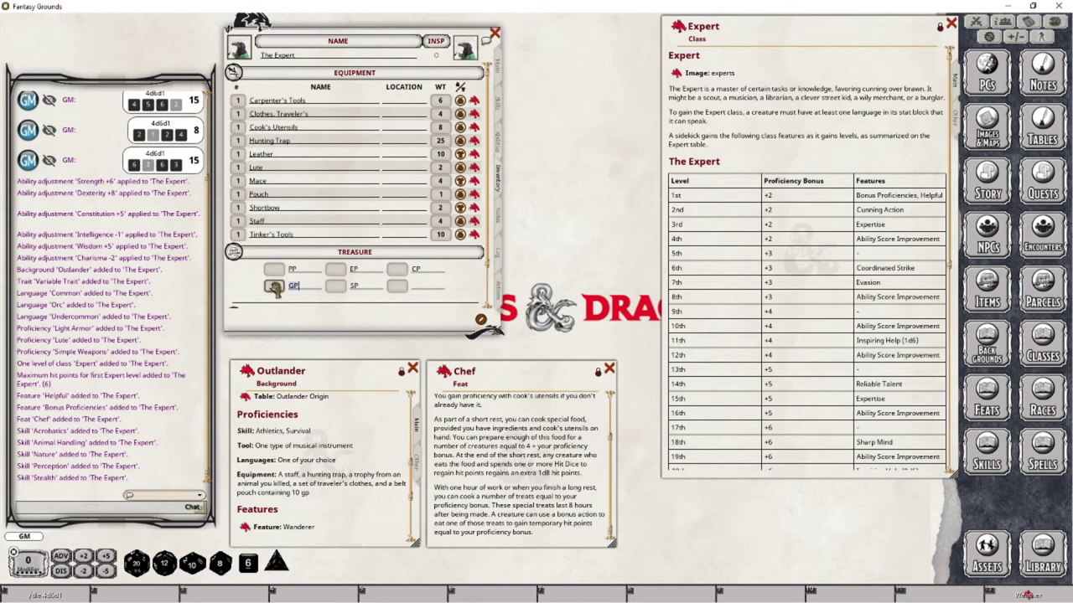
scroll(274, 287, "up", 10)
scroll(364, 306, "down", 3)
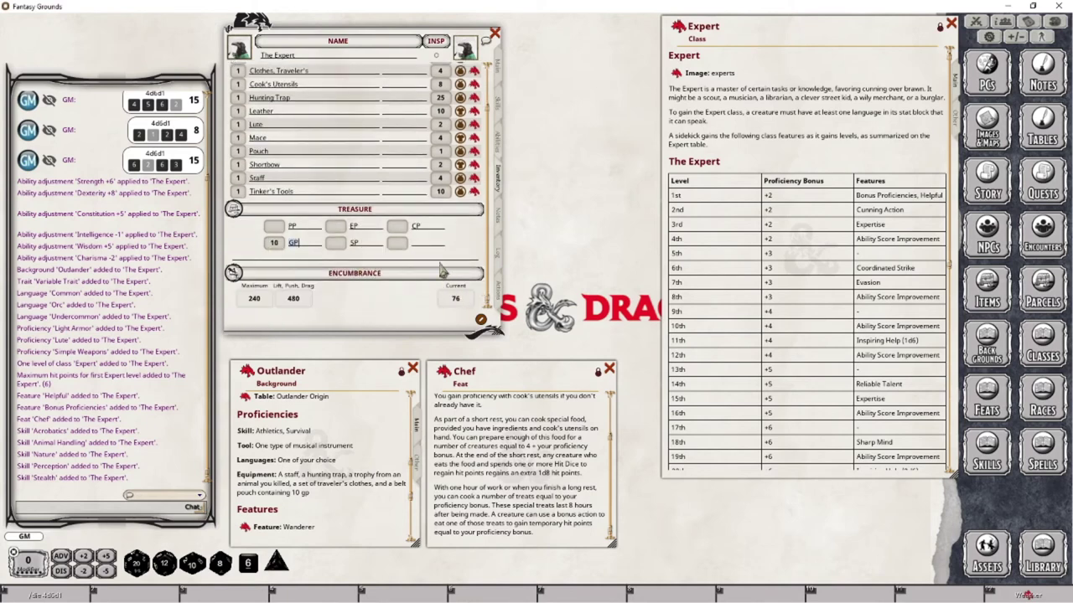
scroll(441, 269, "up", 3)
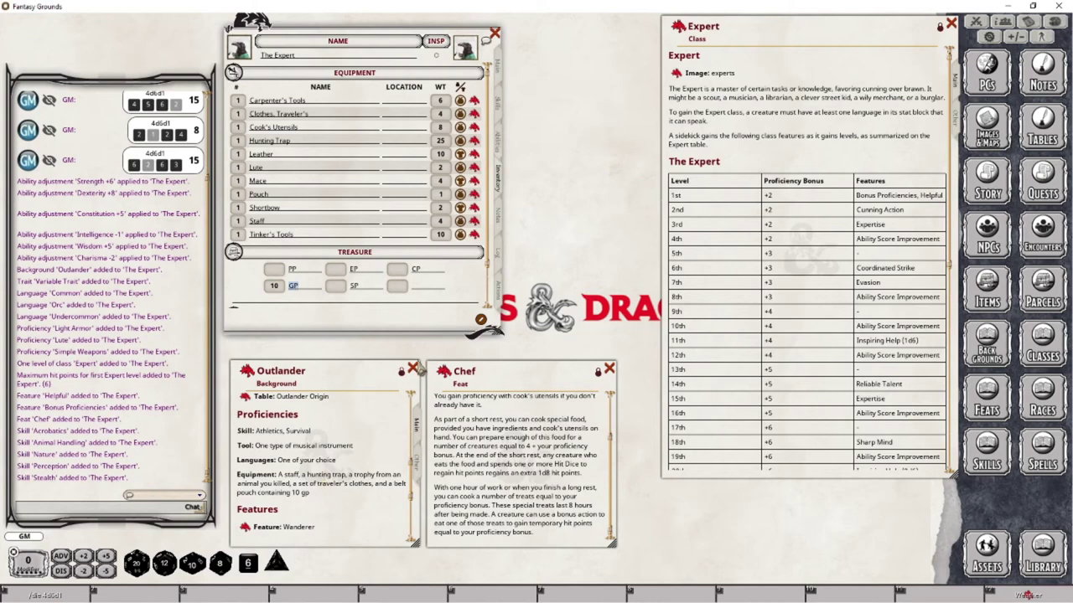
Close the Outlander record, place the Chef feat window below the character sheet, and show the character's feats and features
left_click(413, 369)
left_click_drag(553, 374, 369, 359)
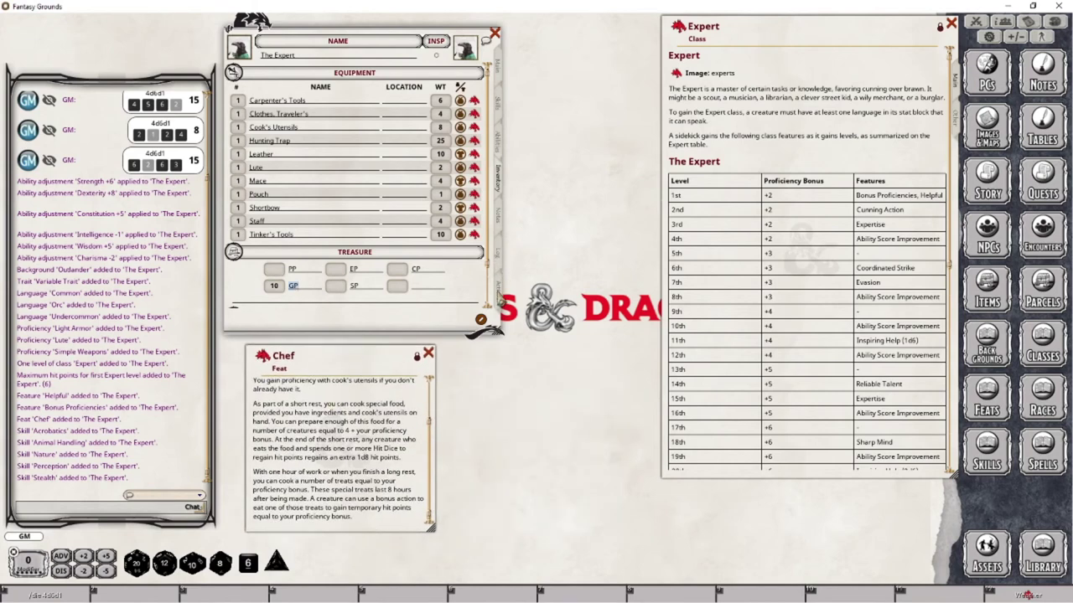
left_click(501, 139)
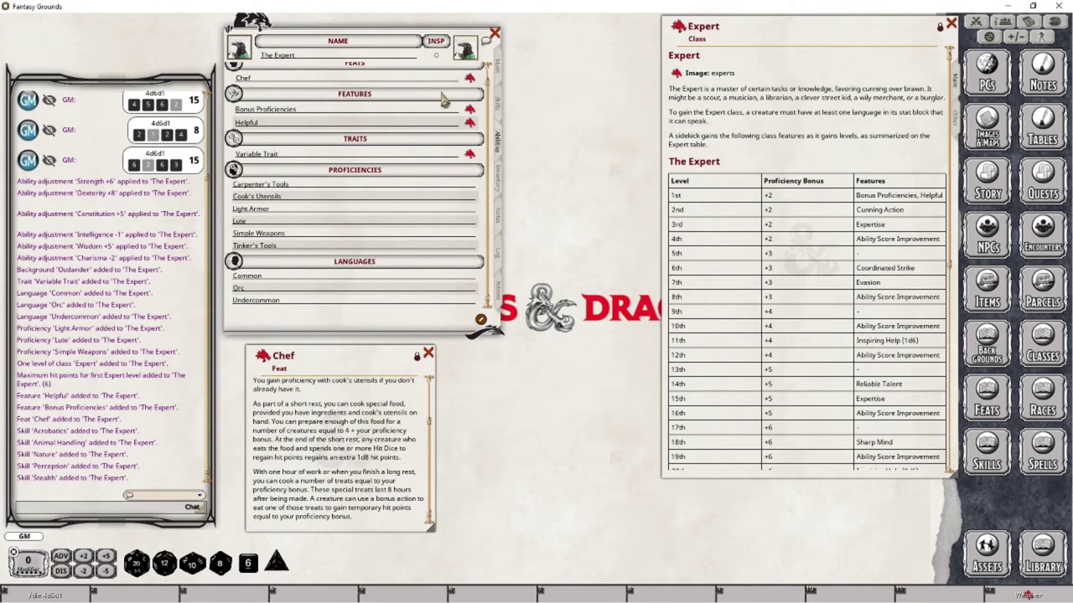
Open the Bonus Proficiencies and Helpful features, place their windows clear of each other, and review the Expert class description
left_click_drag(470, 113, 522, 366)
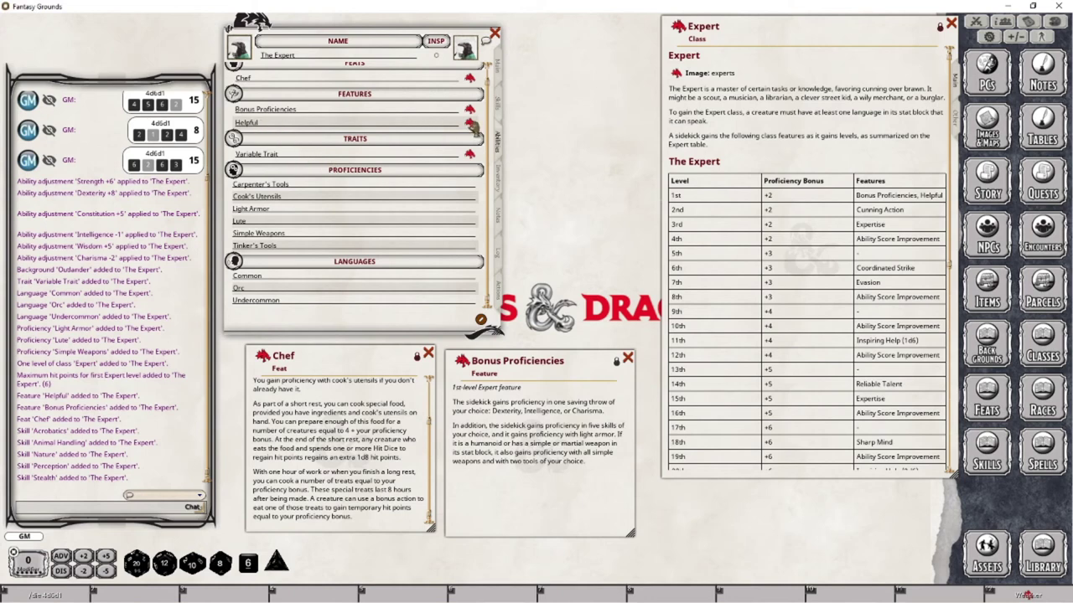
left_click_drag(471, 126, 637, 53)
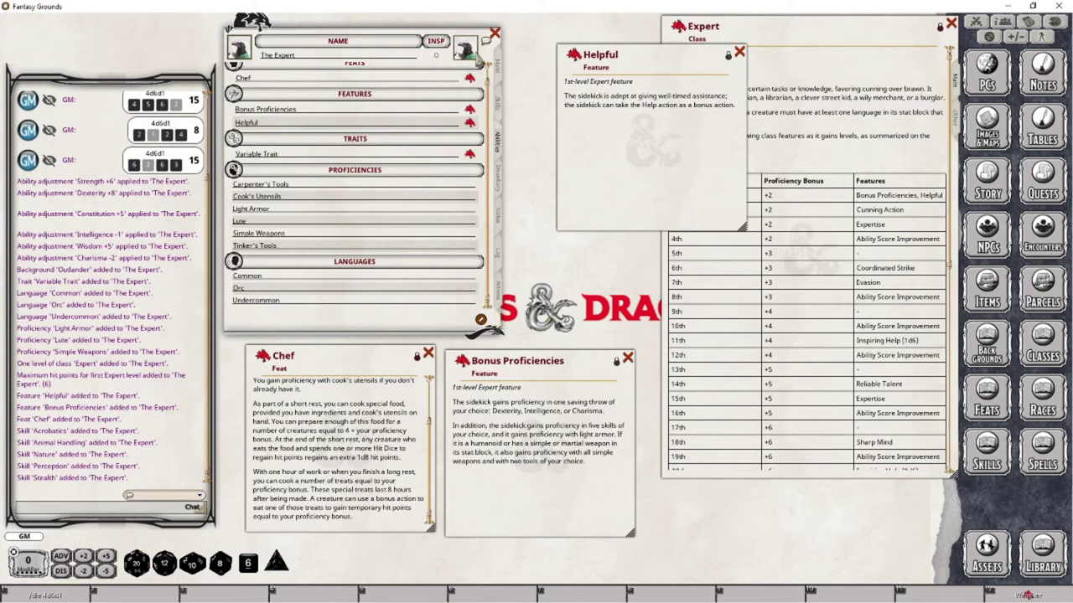
left_click_drag(624, 59, 516, 171)
scroll(886, 292, "down", 6)
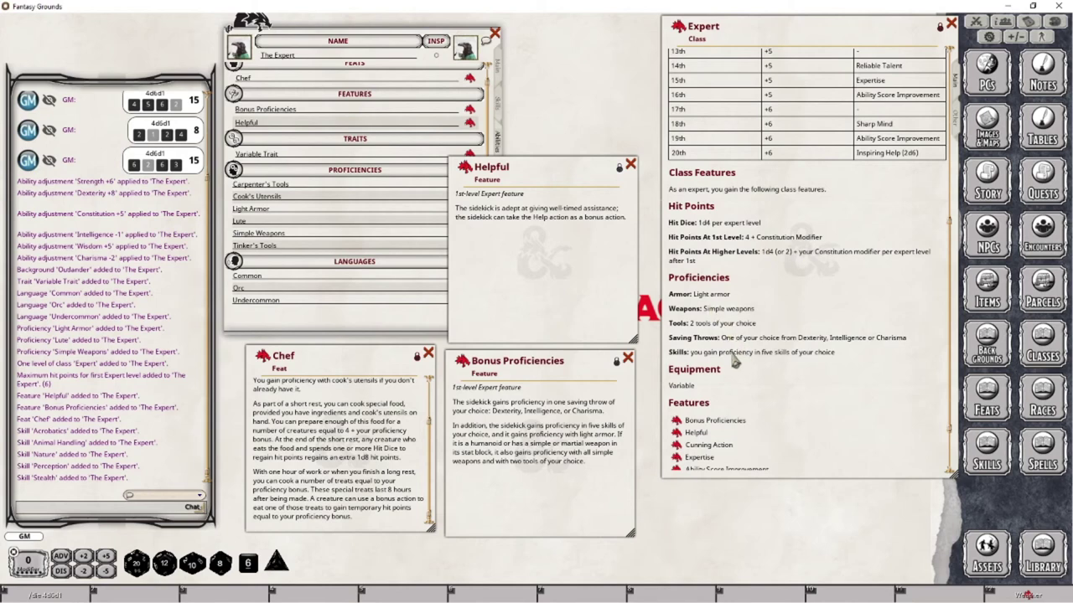
scroll(801, 375, "down", 2)
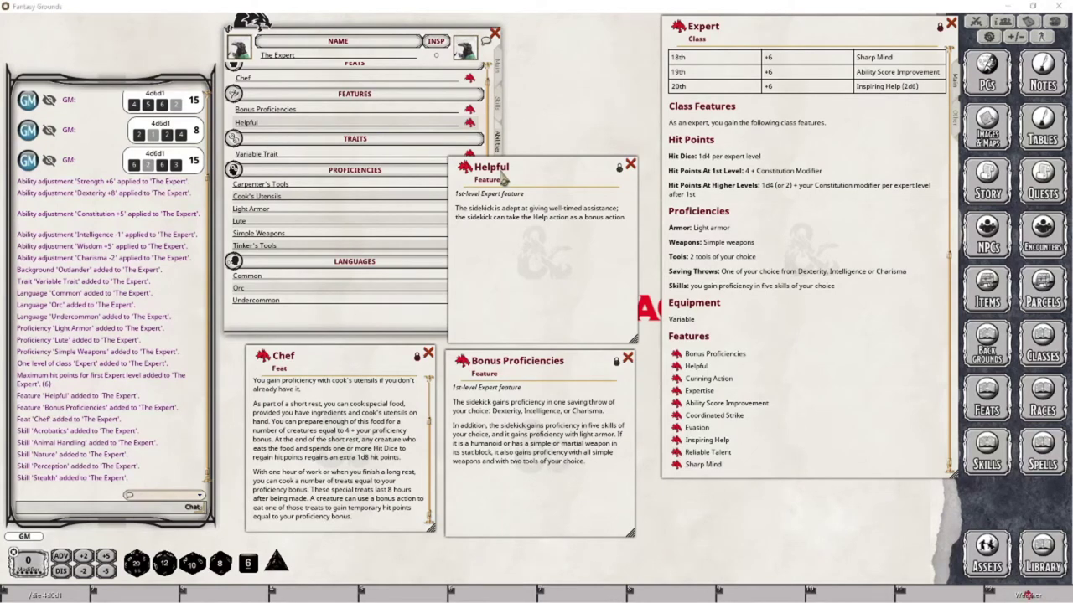
left_click_drag(503, 172, 570, 81)
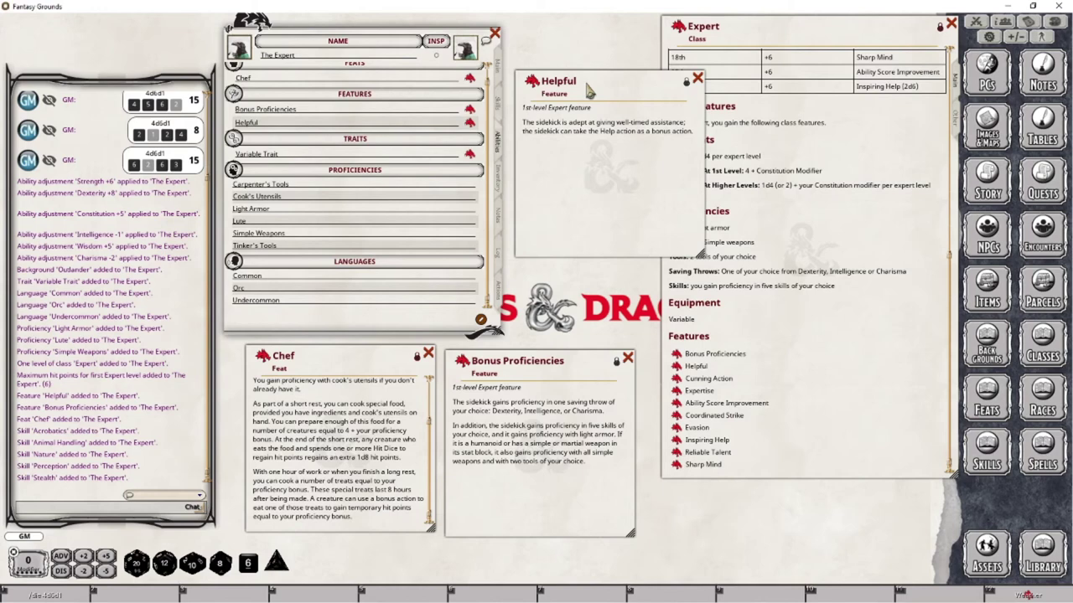
Open the D&D Player's Handbook reference manual from the library, search it for "help" and browse the matching topics
left_click(1048, 568)
left_click(450, 284)
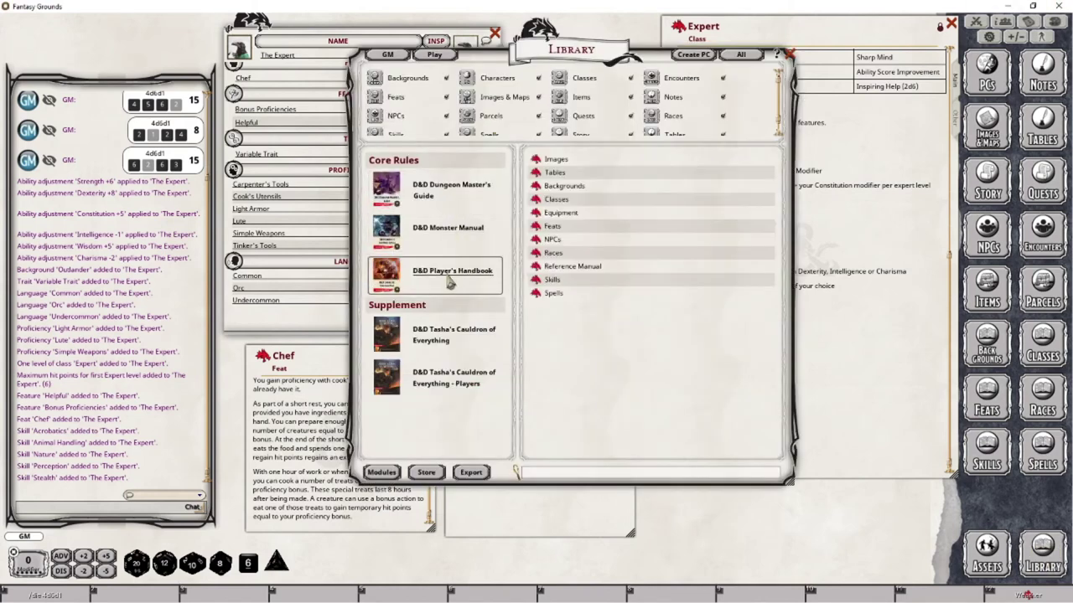
left_click(568, 267)
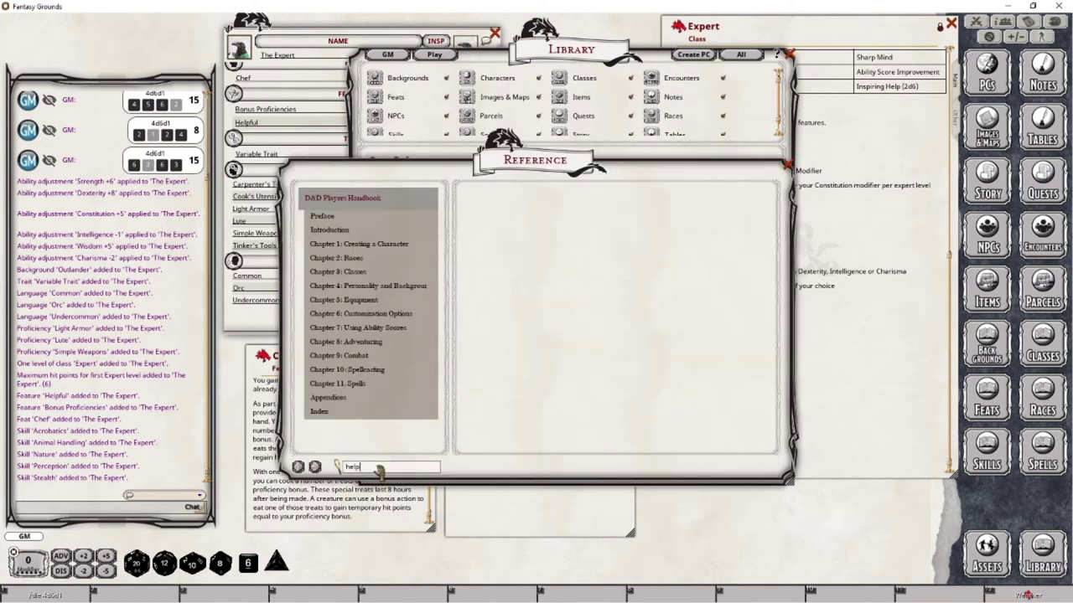
key("Return")
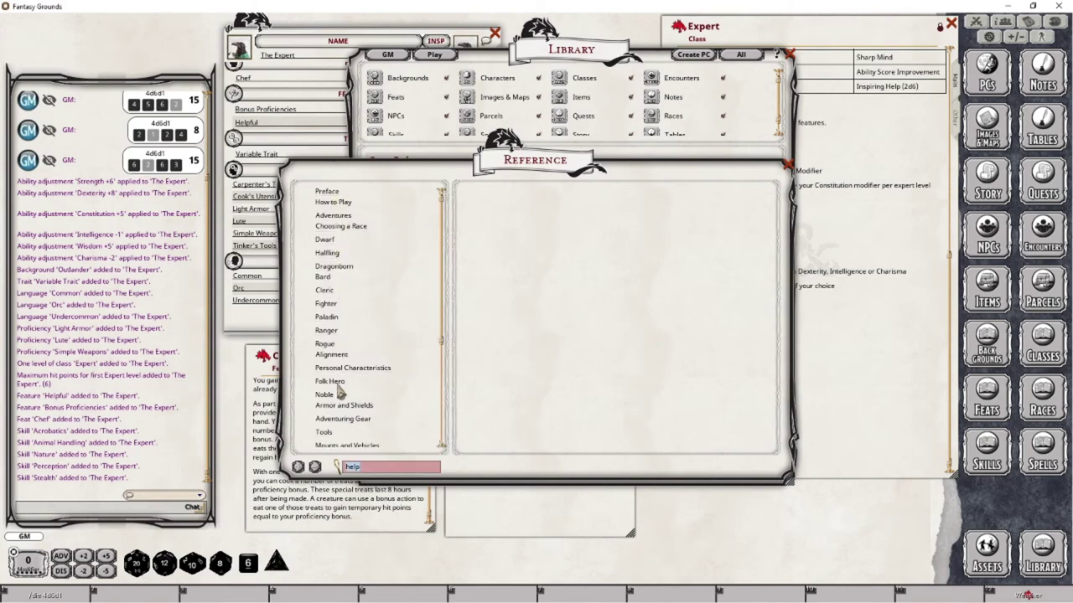
scroll(339, 400, "down", 4)
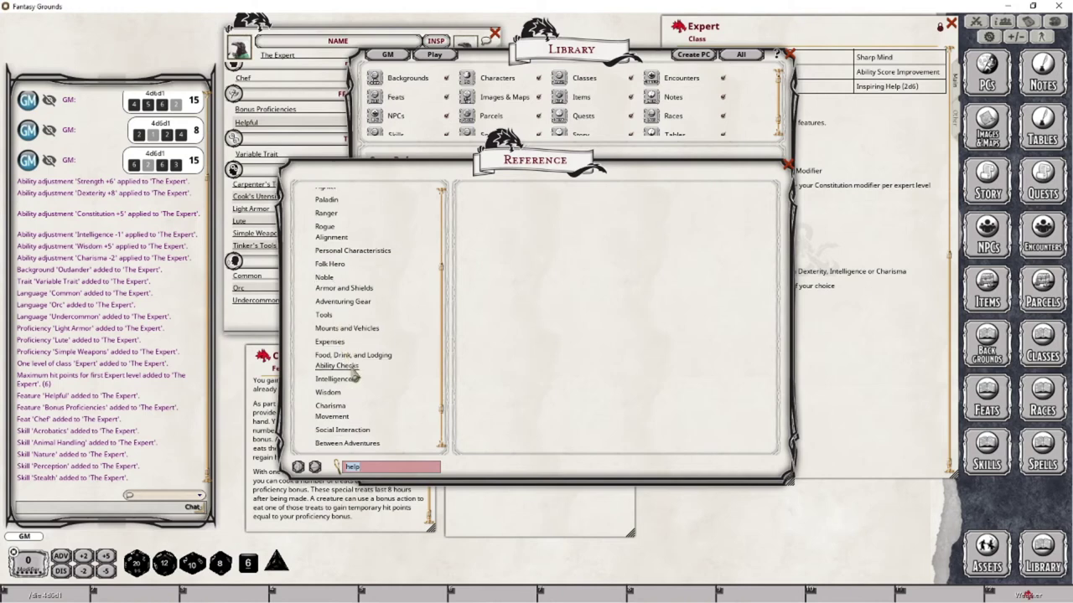
scroll(356, 377, "down", 2)
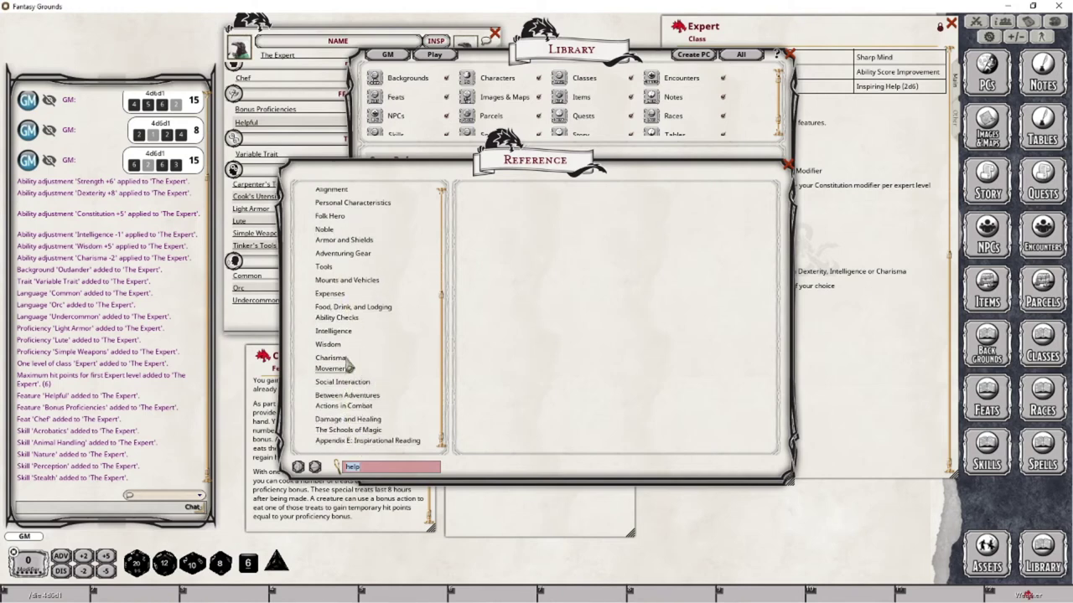
scroll(342, 314, "up", 1)
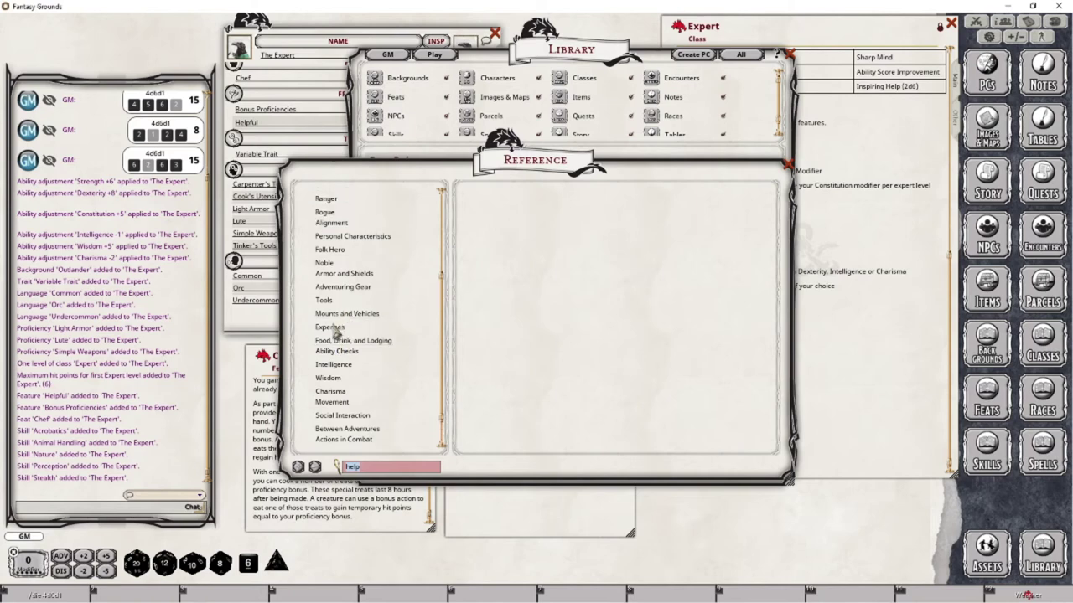
scroll(335, 327, "up", 2)
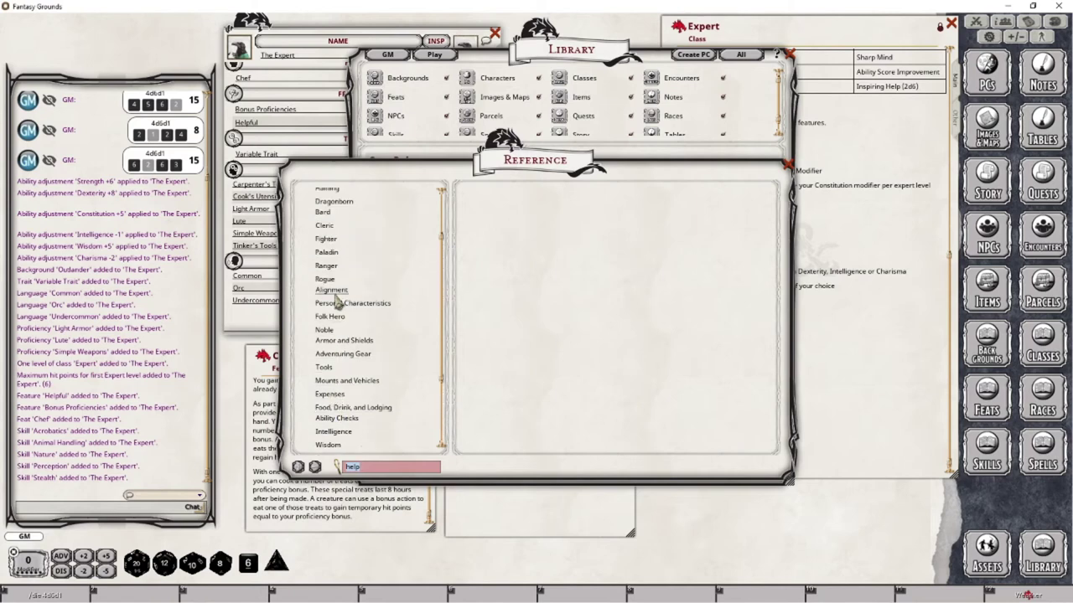
Search the reference manual for "action" and read through The Order of Combat section
scroll(338, 302, "up", 2)
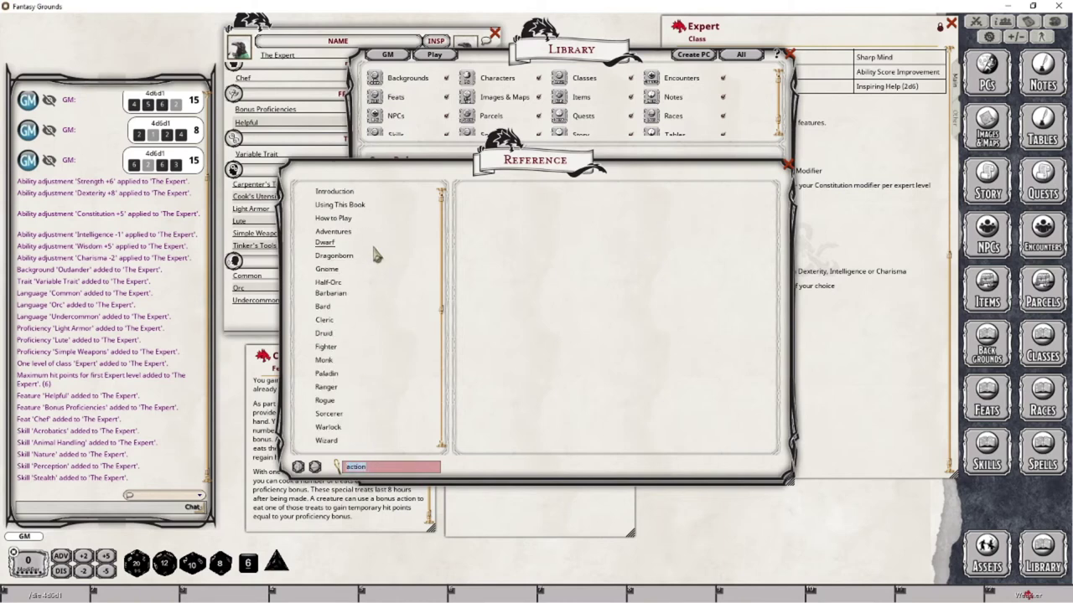
scroll(376, 256, "down", 8)
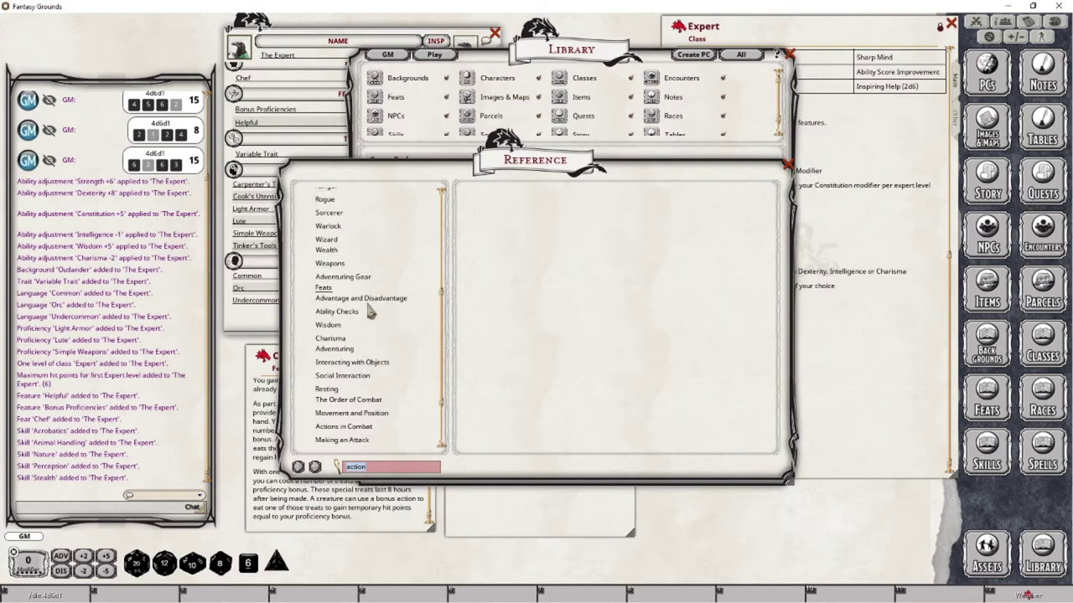
left_click(352, 402)
scroll(578, 357, "down", 10)
scroll(578, 357, "down", 12)
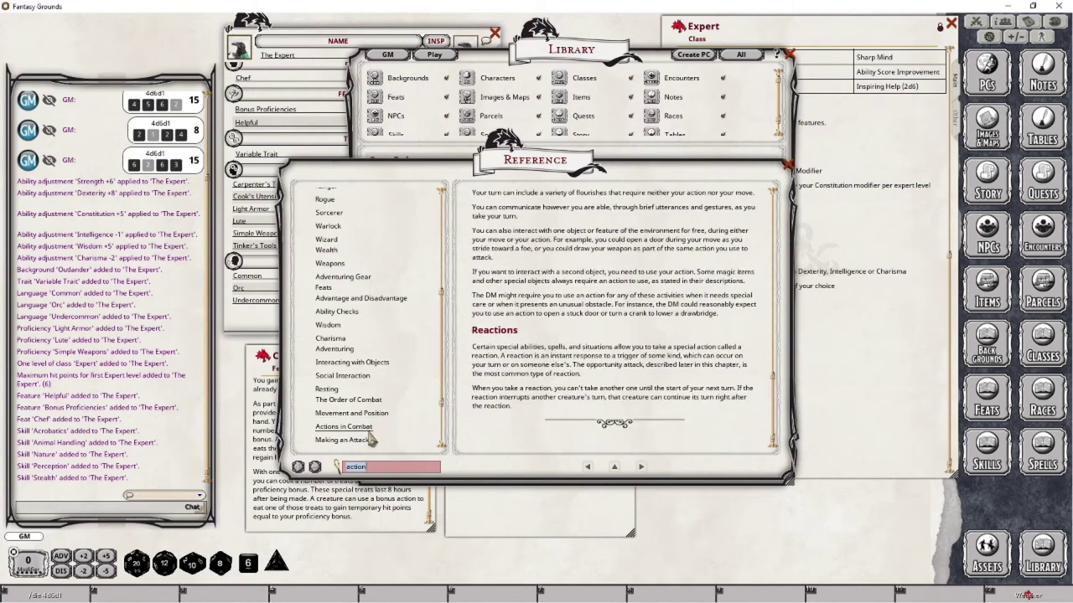
Read the Help action rules in the Actions in Combat section and close the reference manual and library
left_click(406, 427)
scroll(569, 326, "down", 10)
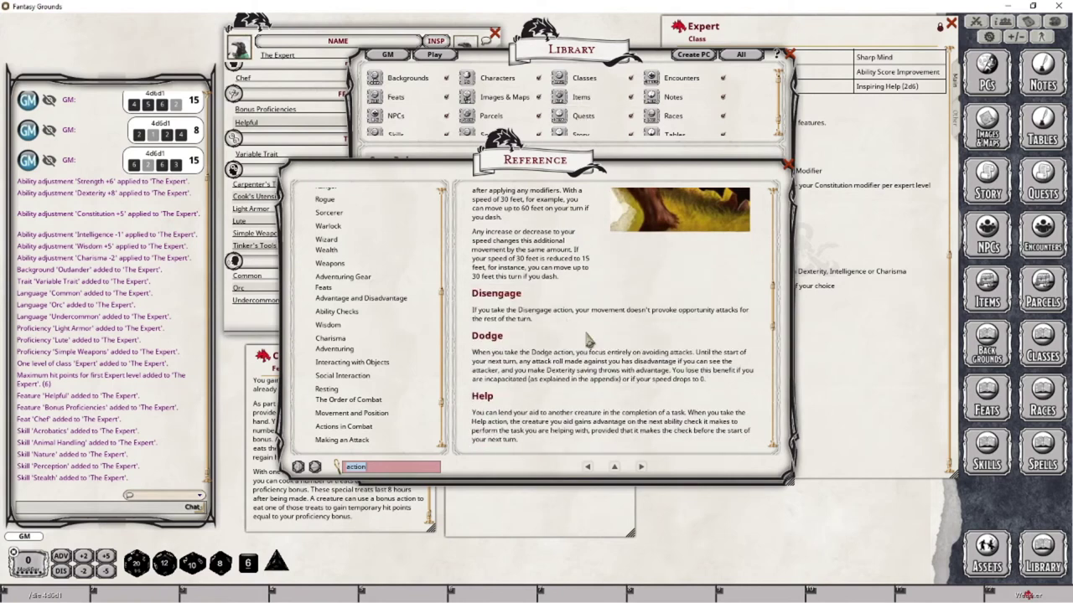
scroll(591, 334, "up", 2)
scroll(591, 333, "up", 4)
scroll(580, 322, "up", 4)
scroll(526, 327, "down", 3)
scroll(523, 333, "down", 4)
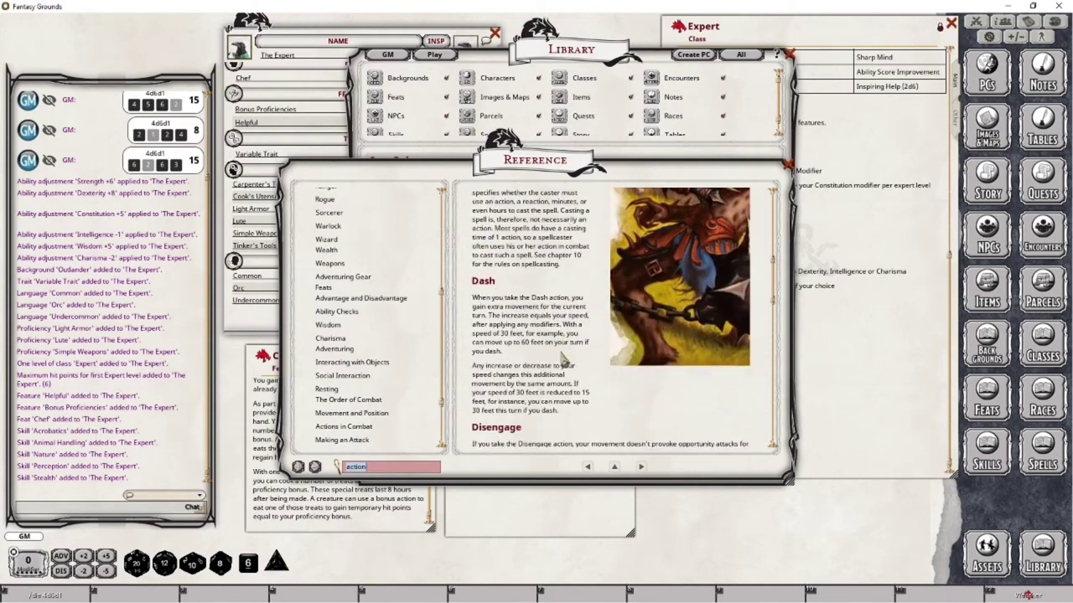
scroll(569, 333, "down", 1)
scroll(570, 334, "down", 1)
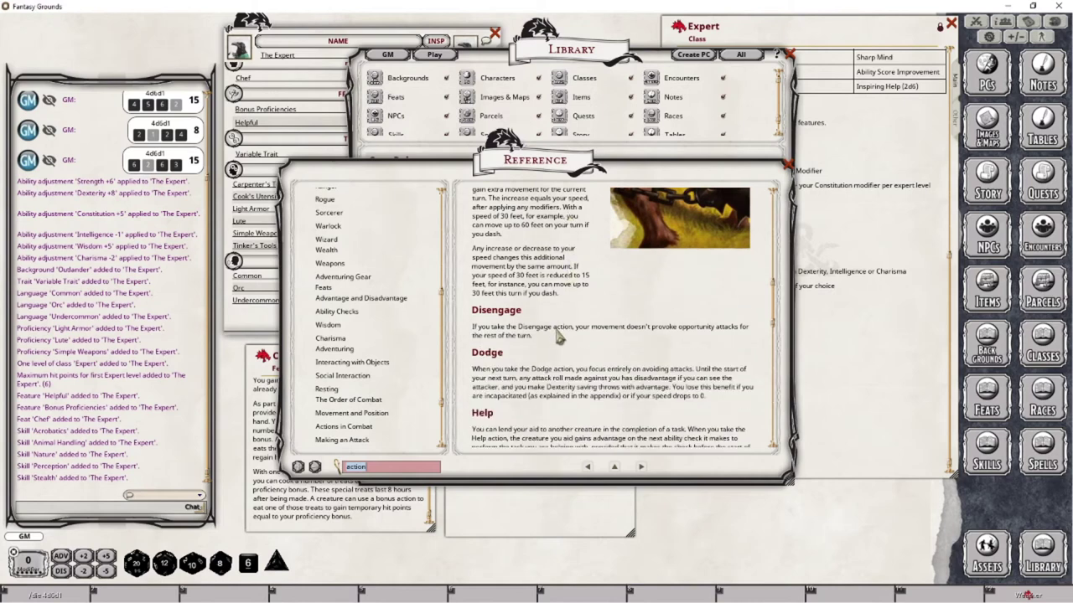
scroll(598, 330, "down", 1)
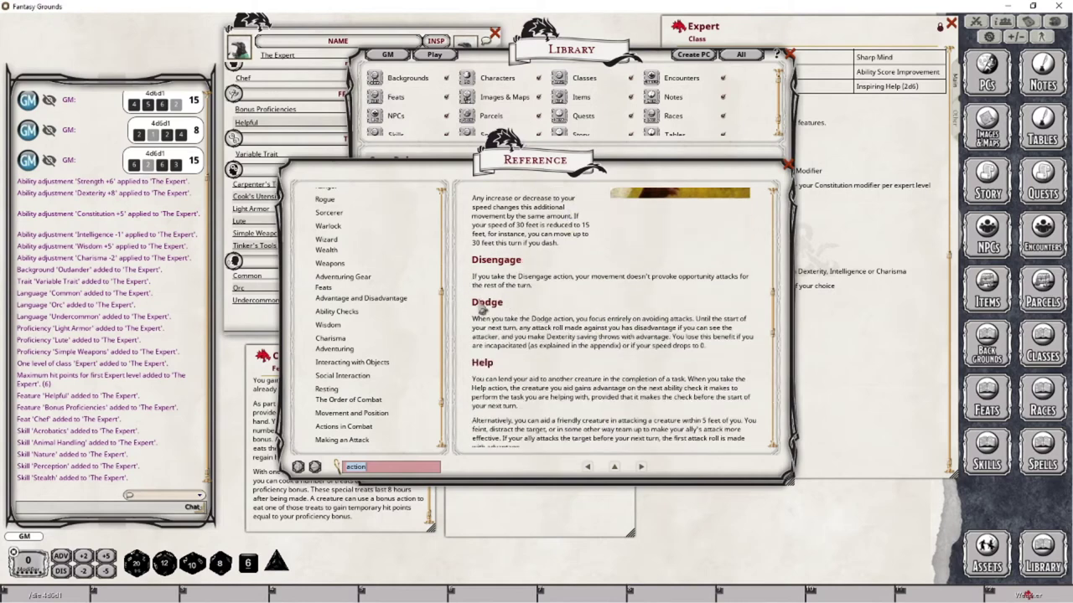
scroll(525, 361, "down", 2)
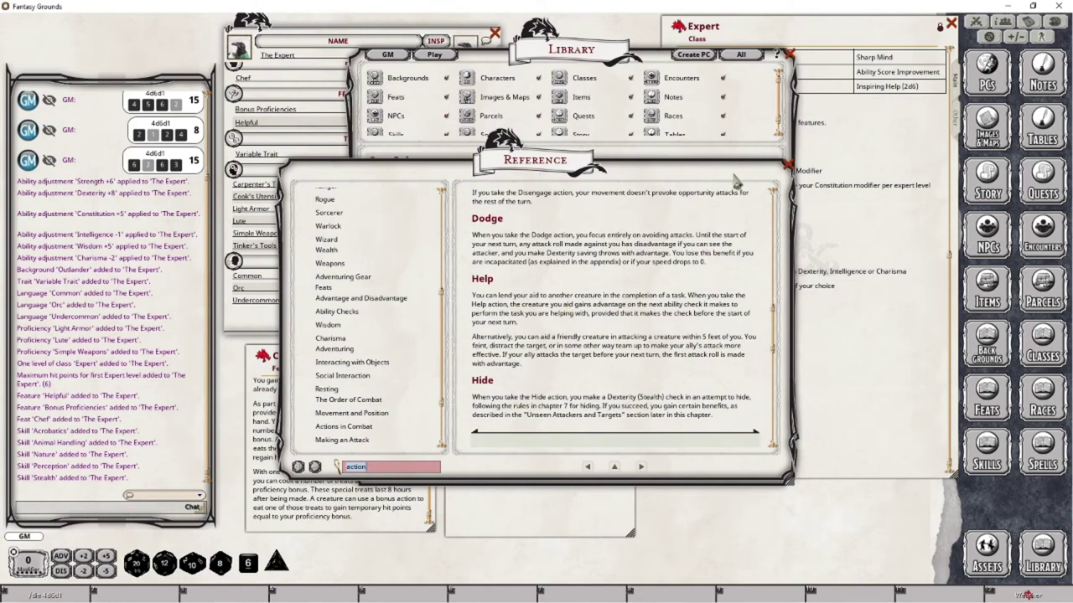
left_click(788, 166)
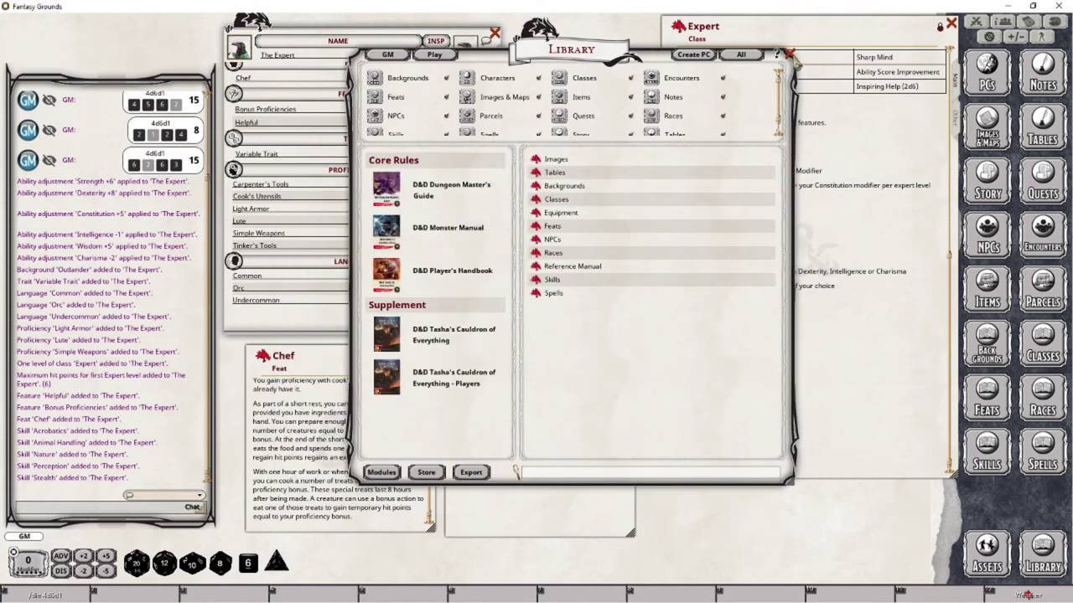
left_click(790, 54)
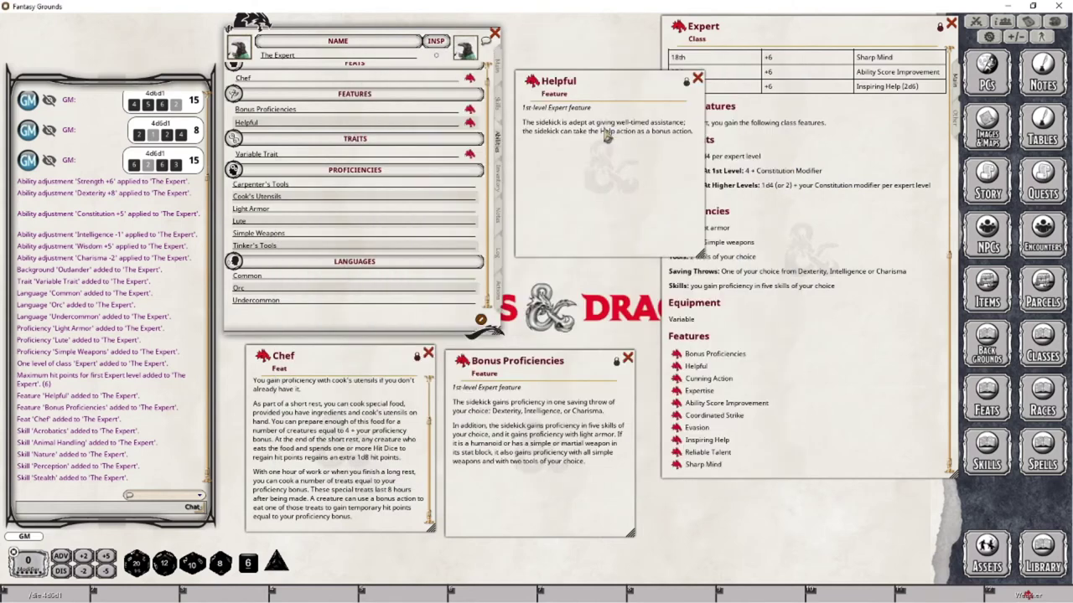
Add the Helpful feature to the character's powers and set its ability group to Expert
left_click(501, 291)
left_click_drag(536, 81, 335, 231)
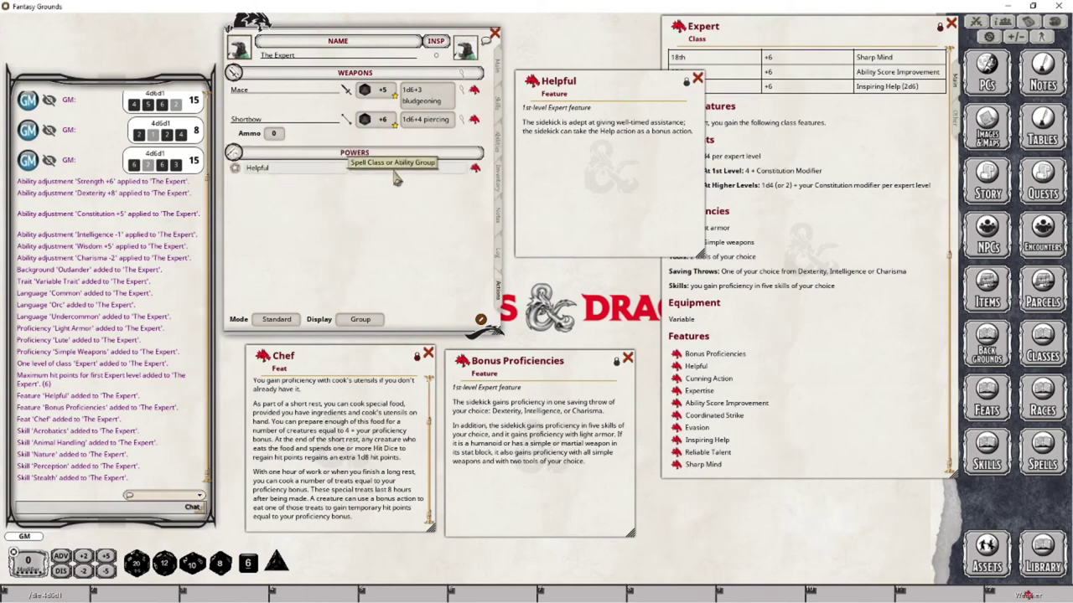
type("Ex")
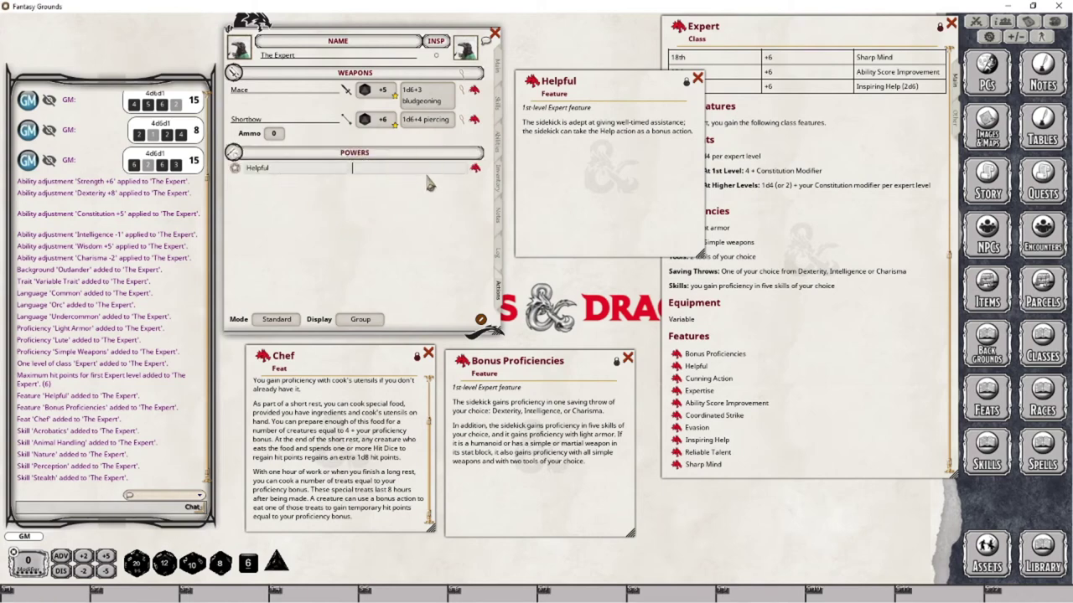
type("pert")
key("Tab")
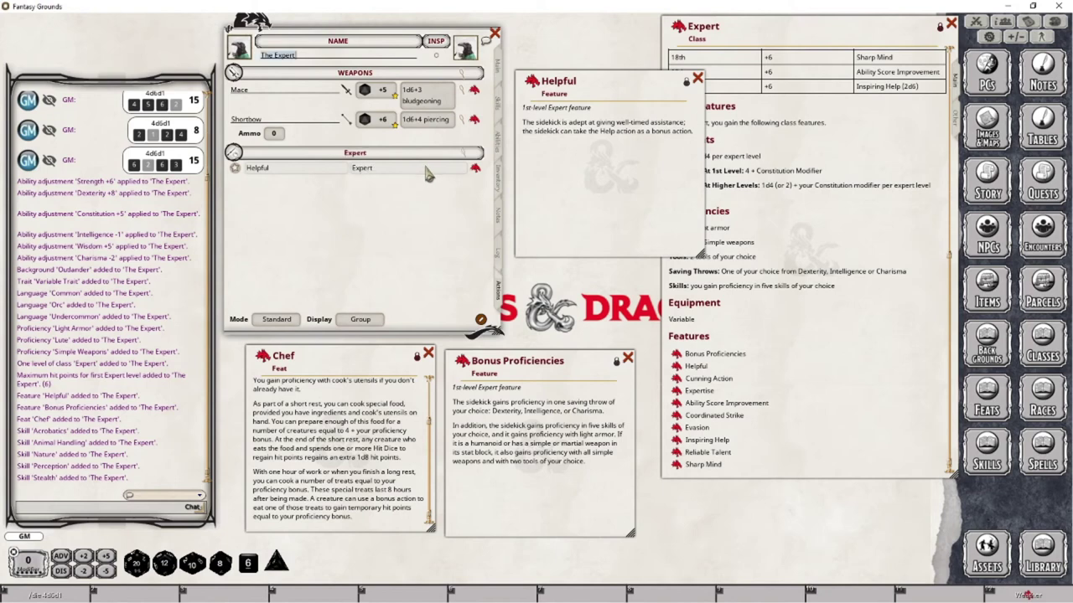
Review the Expert class's level table, hit points, proficiencies and feature list
left_click(815, 226)
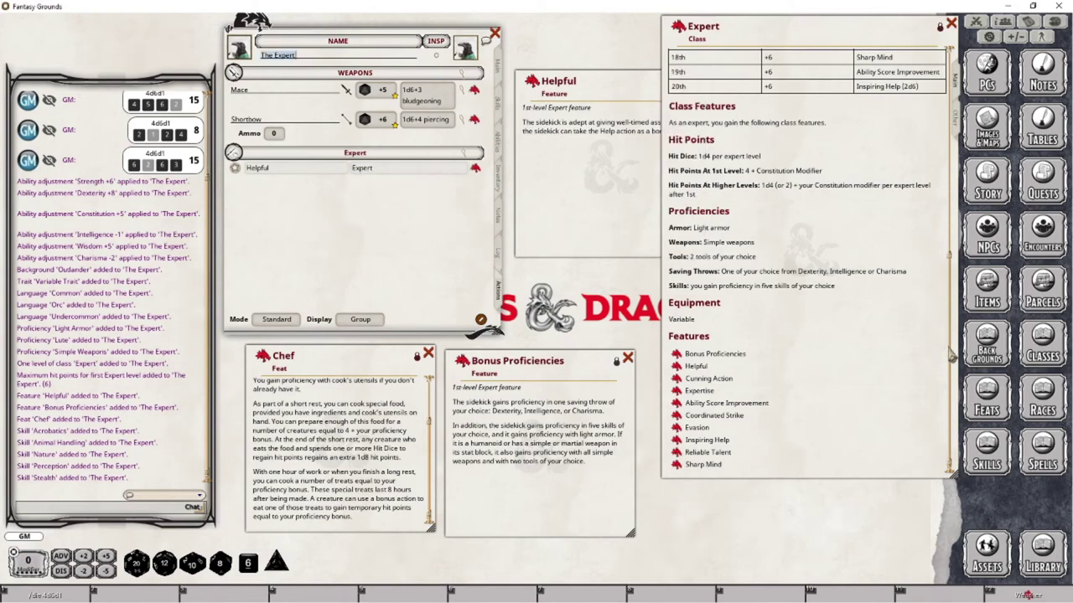
left_click_drag(951, 354, 963, 117)
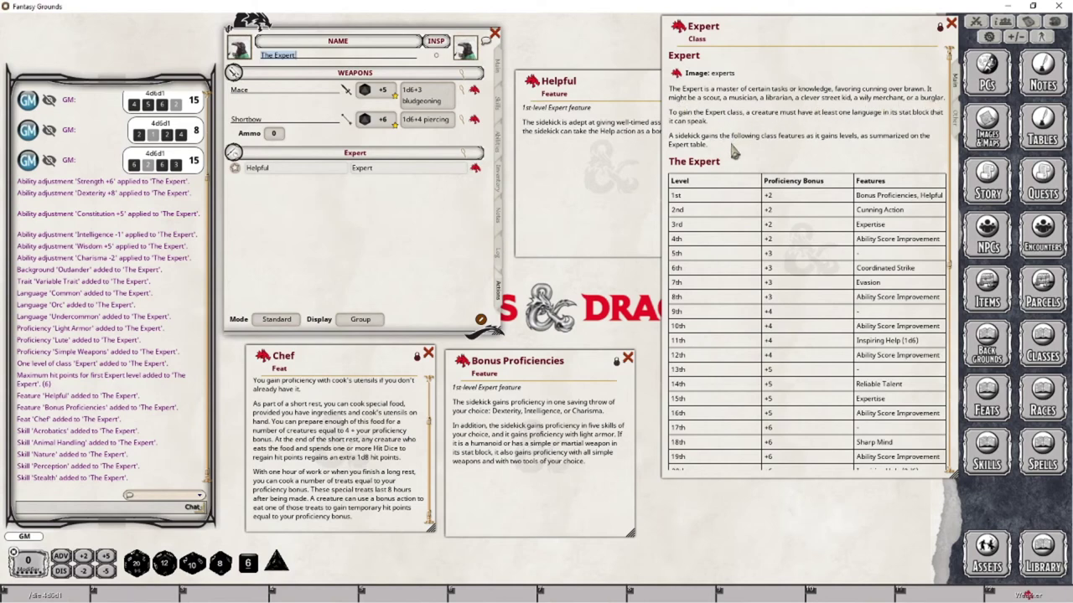
scroll(813, 377, "down", 8)
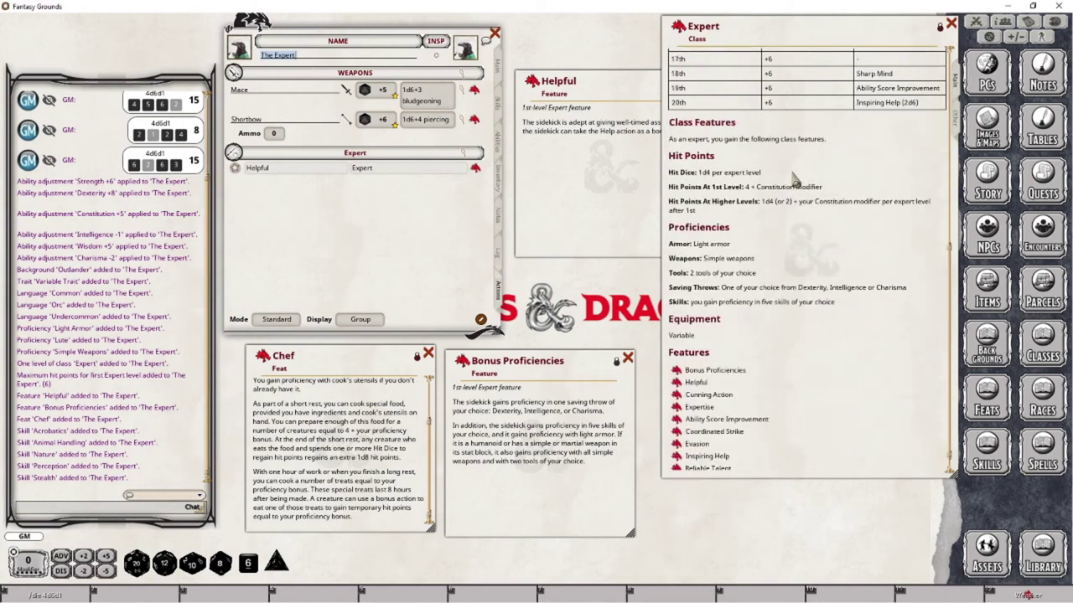
scroll(806, 344, "down", 1)
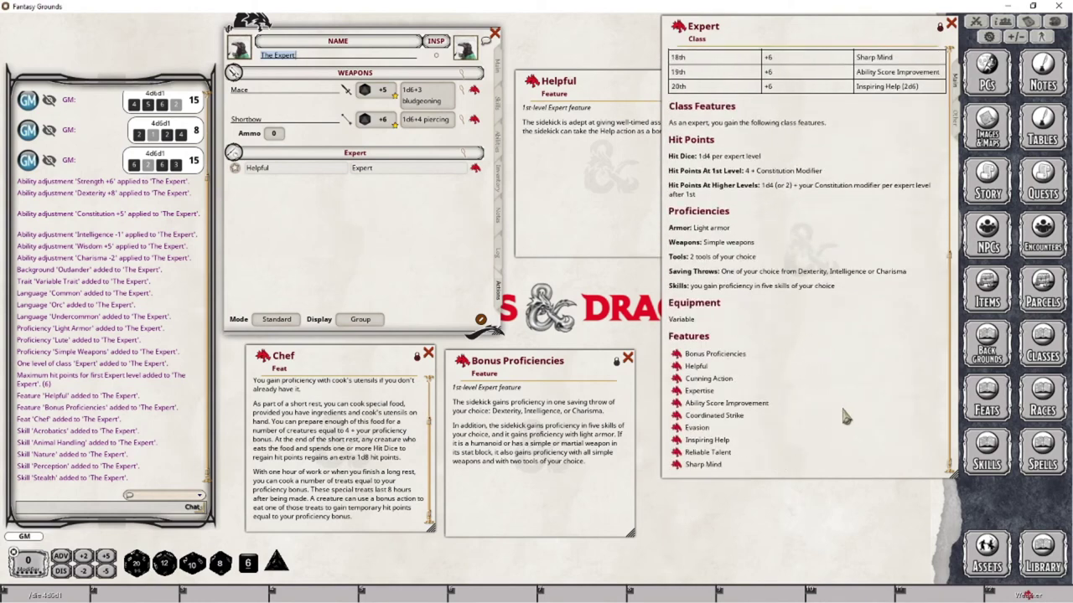
scroll(845, 411, "up", 2)
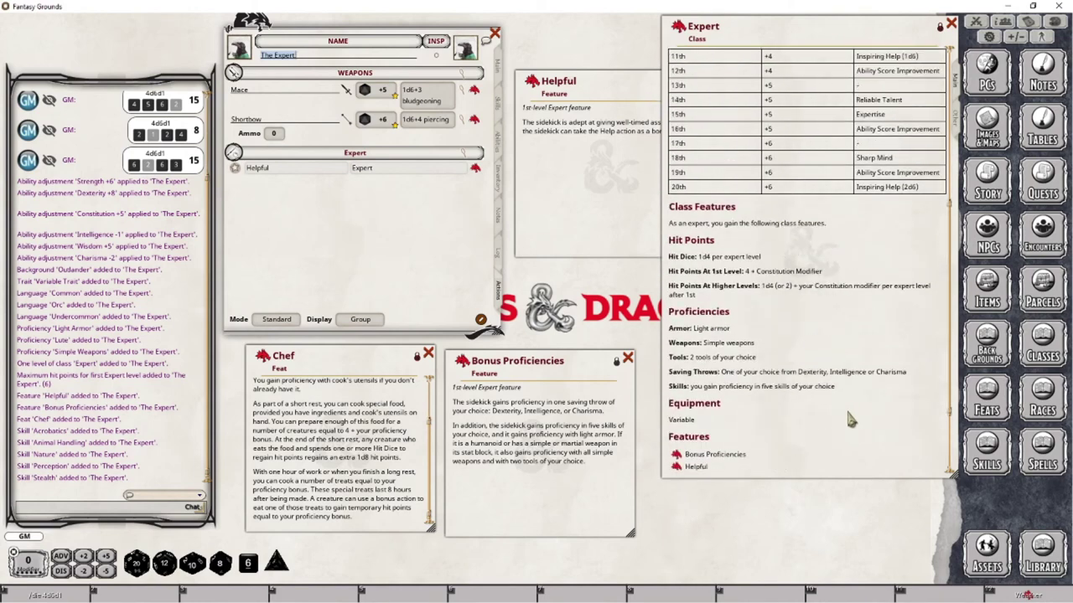
Add an effect action to the Helpful power on The Expert's sheet
left_click(604, 167)
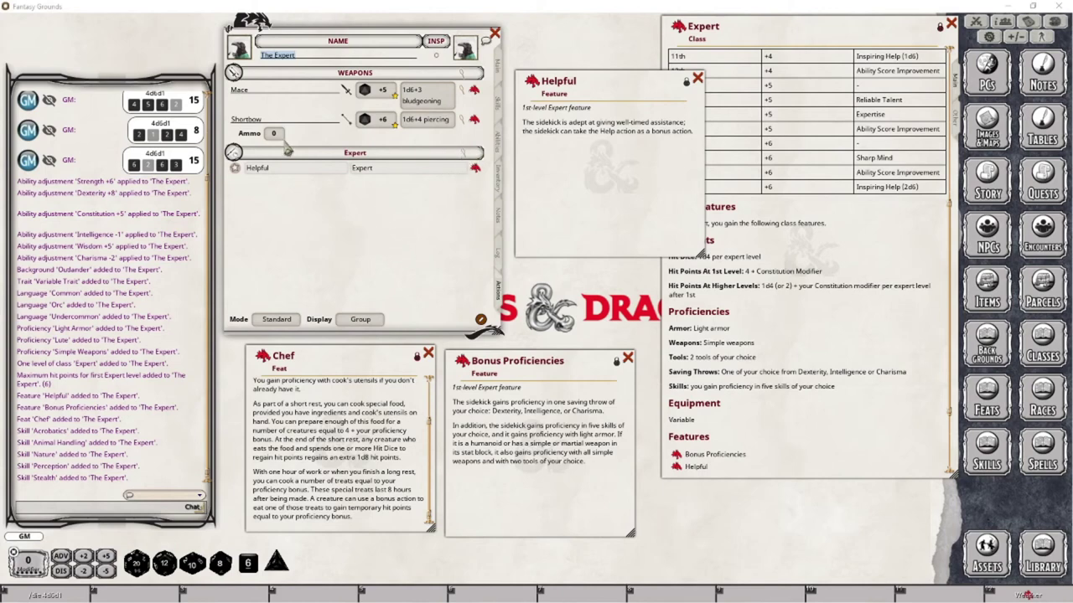
left_click(393, 172)
right_click(417, 171)
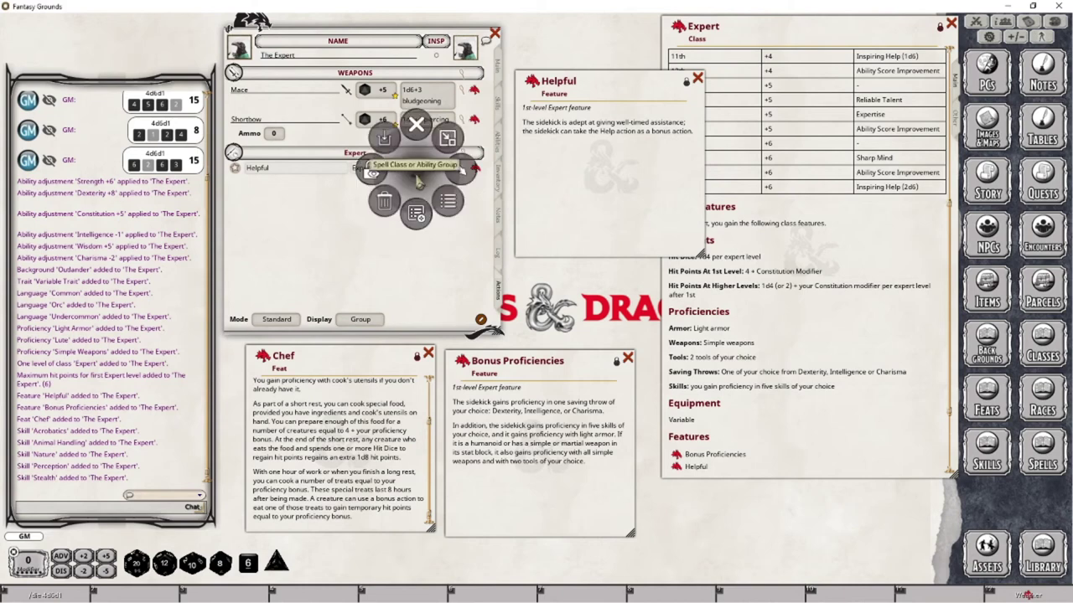
left_click(462, 172)
left_click(470, 227)
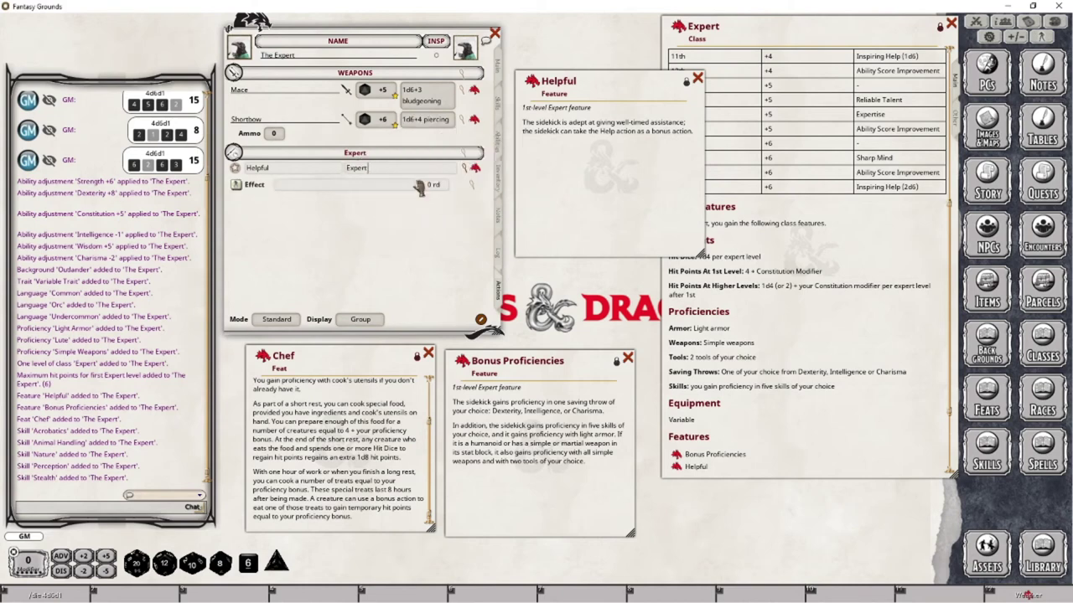
Set the Helpful effect's description to "Helpful; ADVSAV; ADVSKILL; ADVATK"
left_click(471, 185)
type("Helpful;")
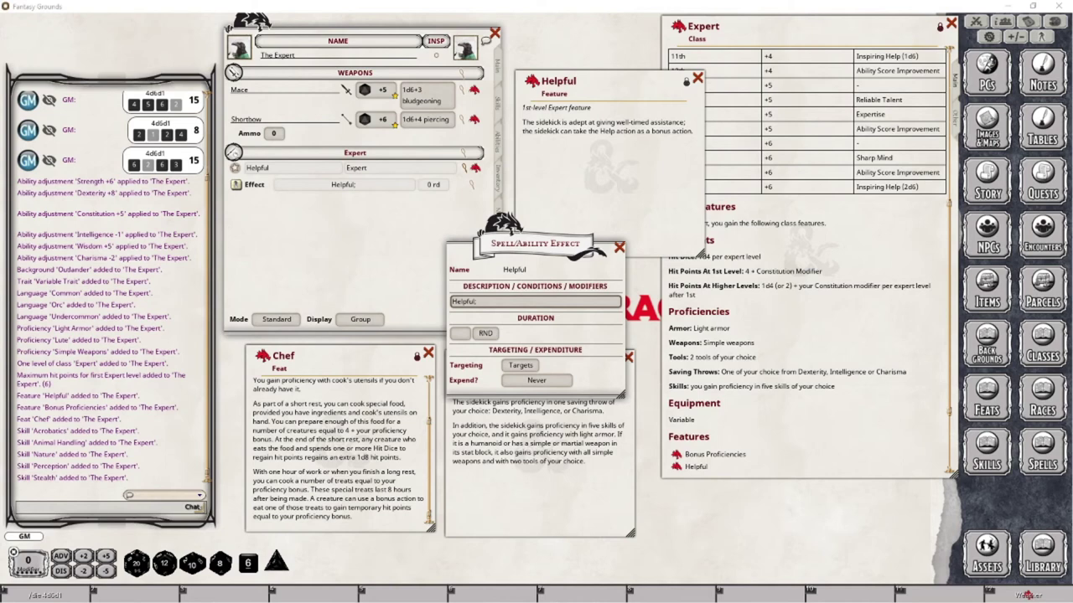
left_click(530, 305)
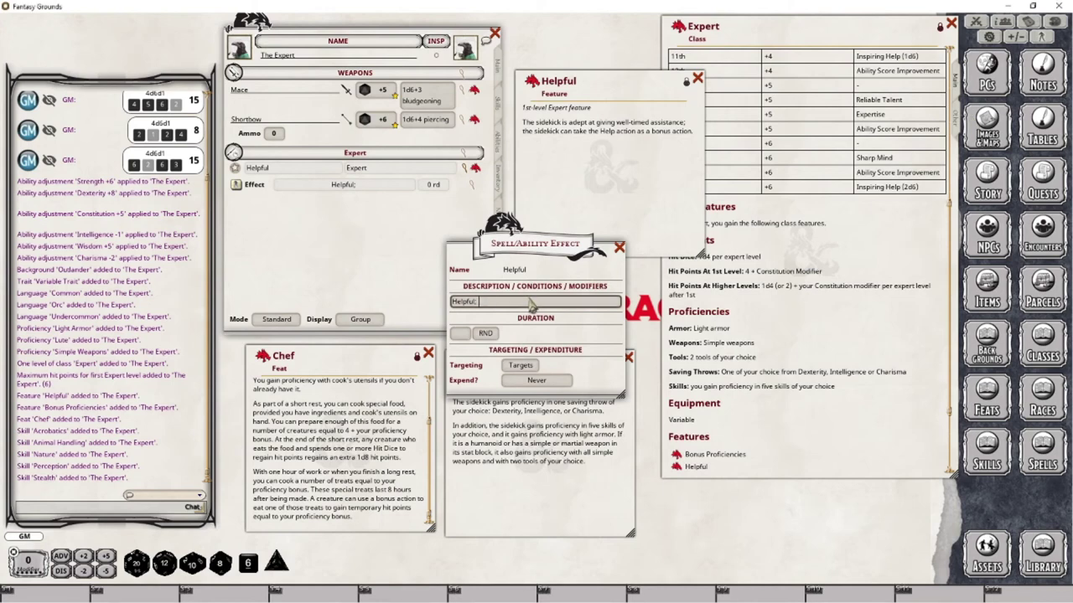
type("ADVSAV;")
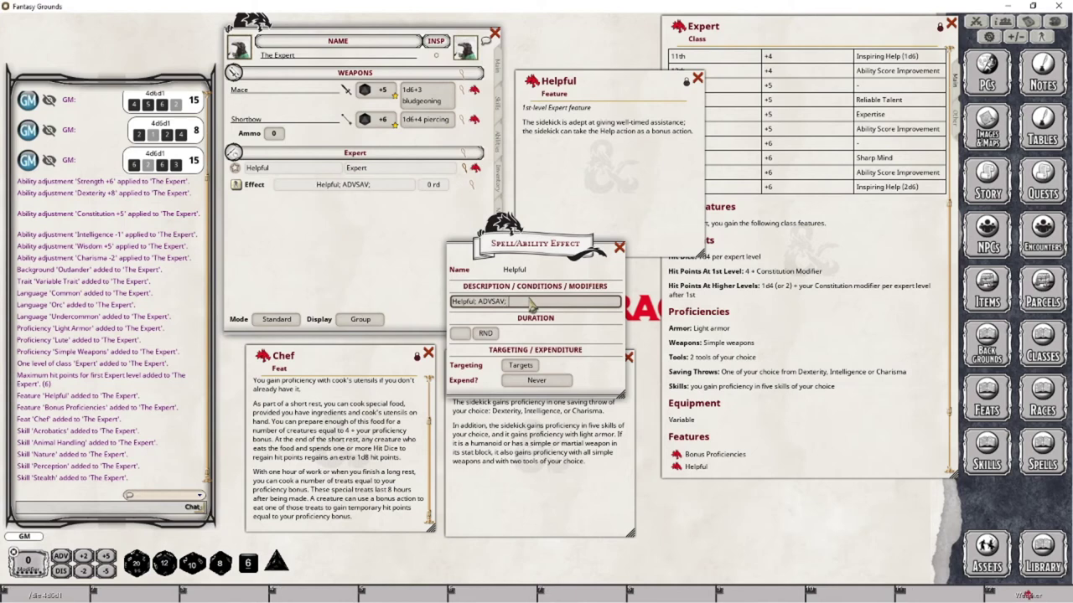
type(" ADVSKI")
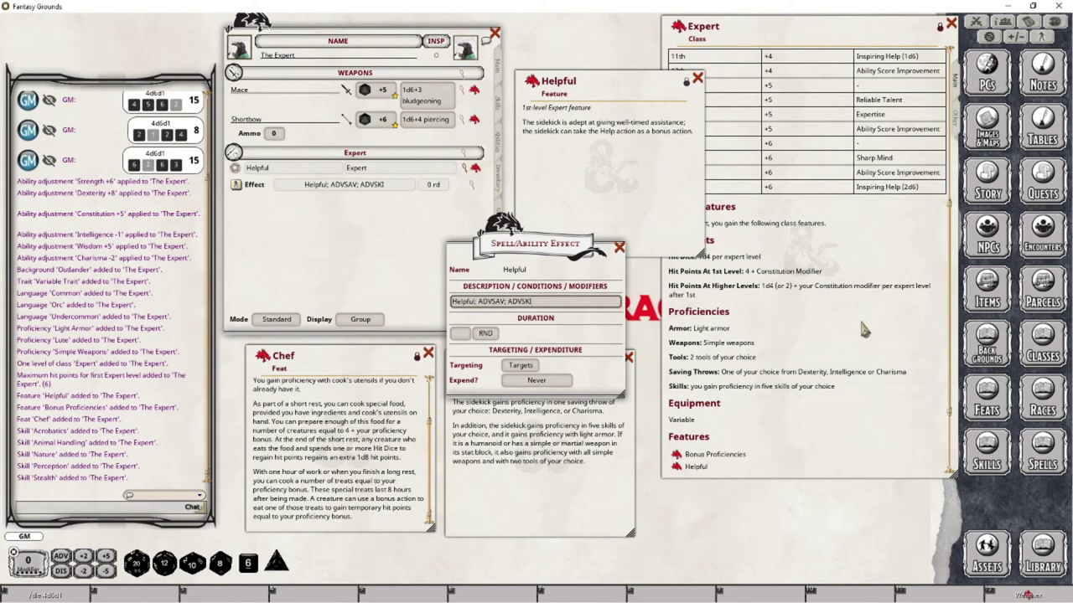
type("LL;")
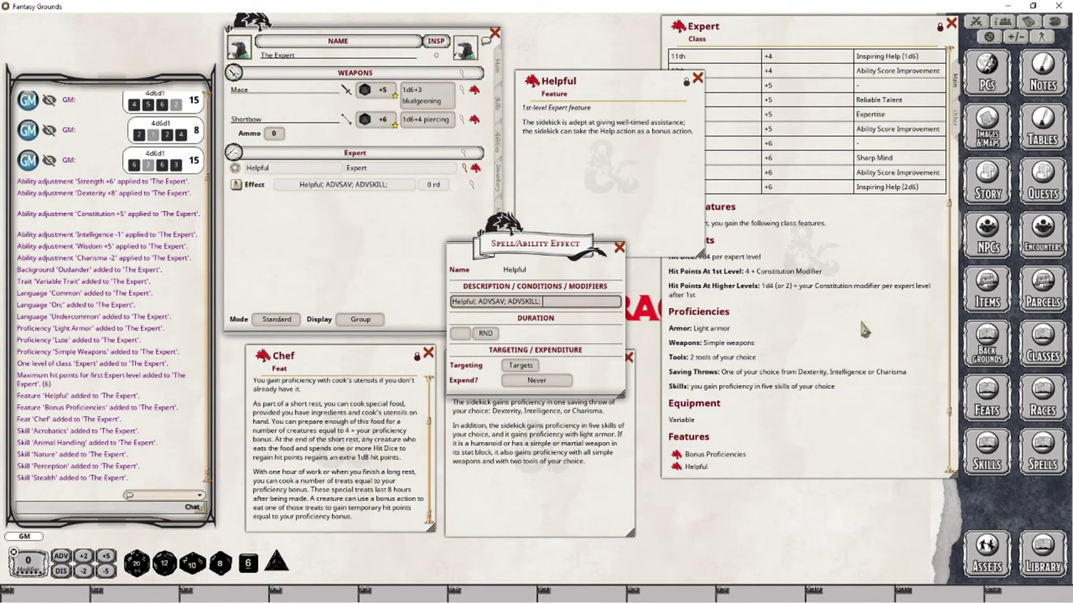
type(" ADVATK")
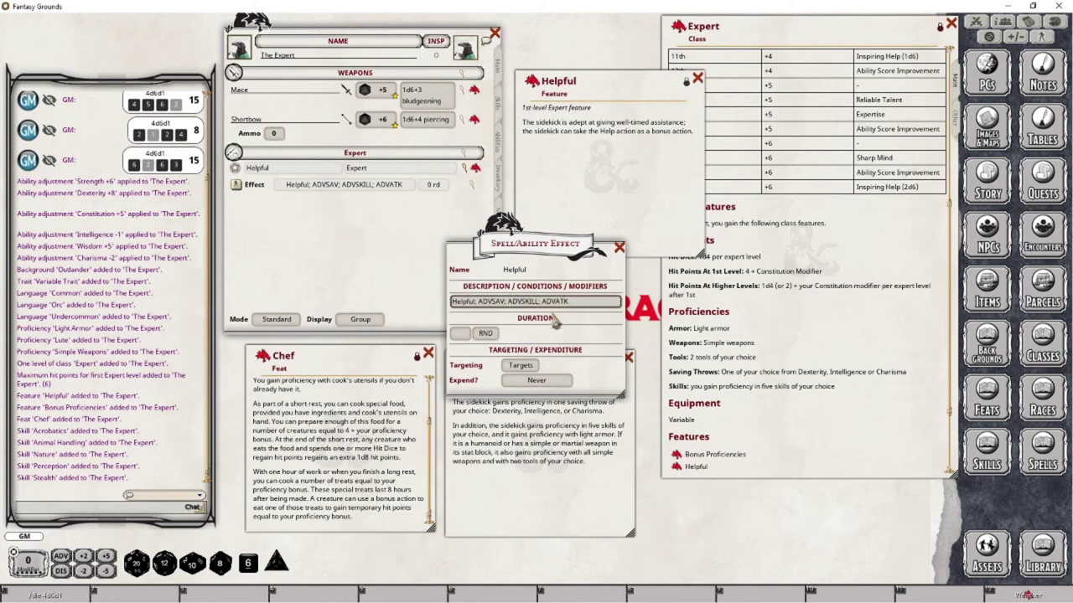
Set the Helpful effect to expend on next roll and close the effect editor
left_click(553, 381)
left_click(554, 386)
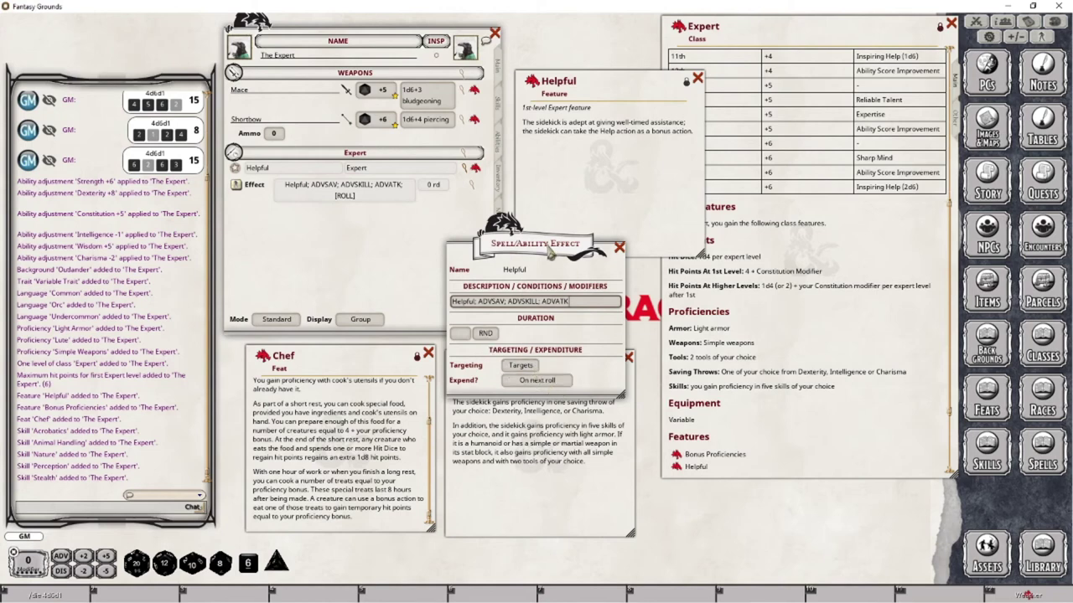
left_click_drag(528, 264, 726, 309)
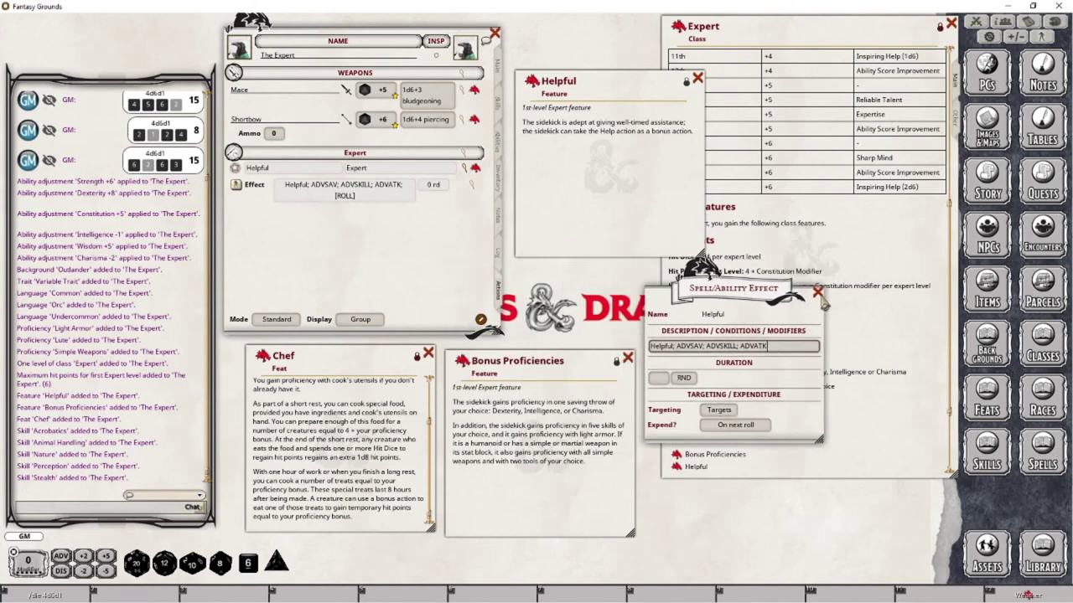
left_click(817, 294)
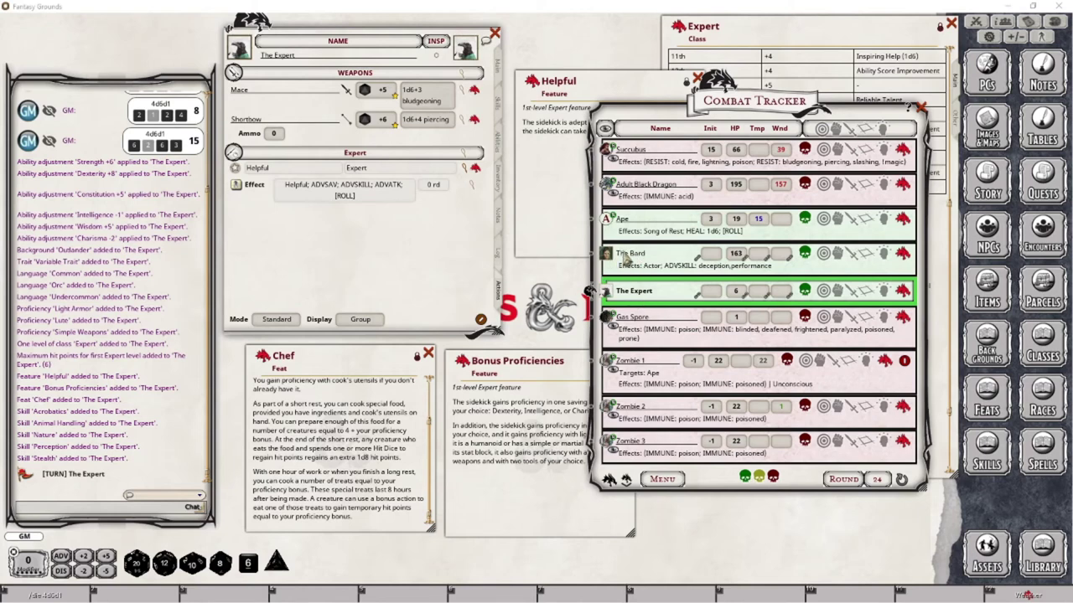
Expand The Bard's effects in the Combat Tracker and apply The Expert's Helpful effect to The Bard
left_click(884, 253)
left_click(902, 271)
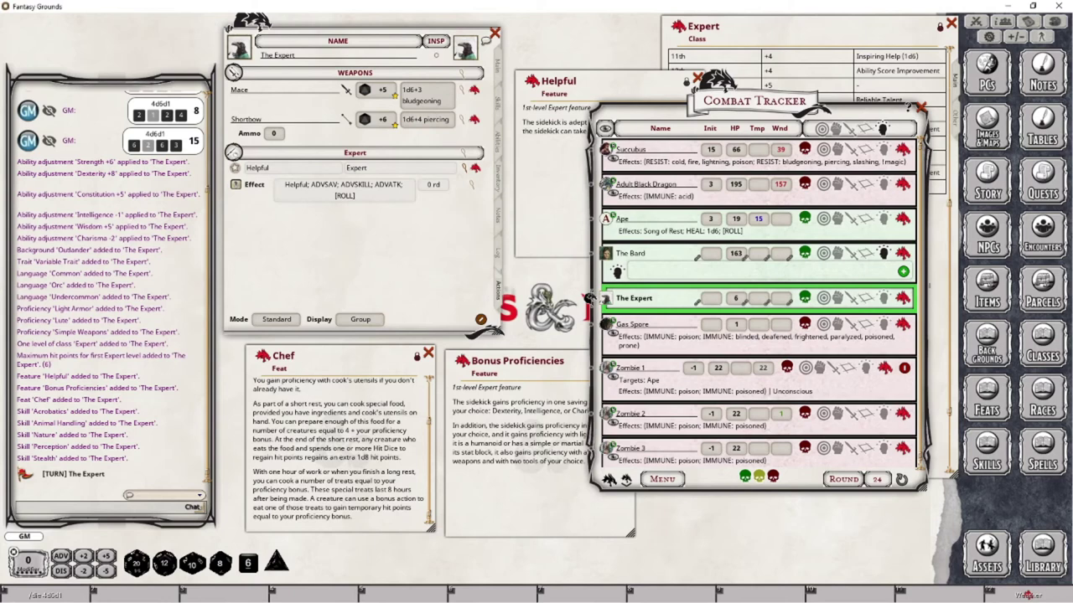
left_click_drag(608, 260, 610, 262)
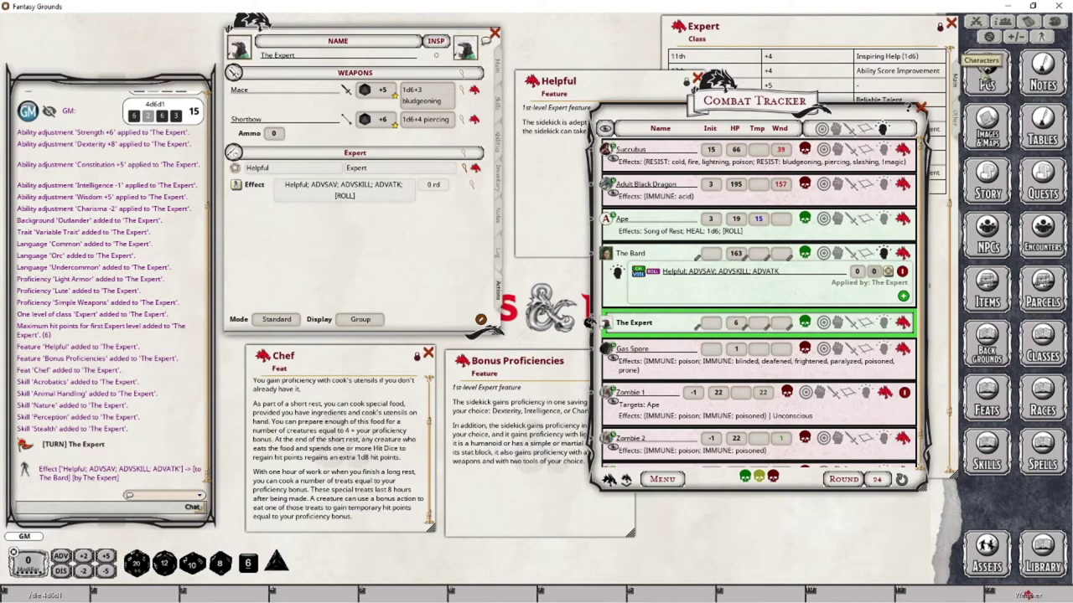
Search the character list for "The Bard", open that sheet away from the Combat Tracker and close the list
left_click(987, 70)
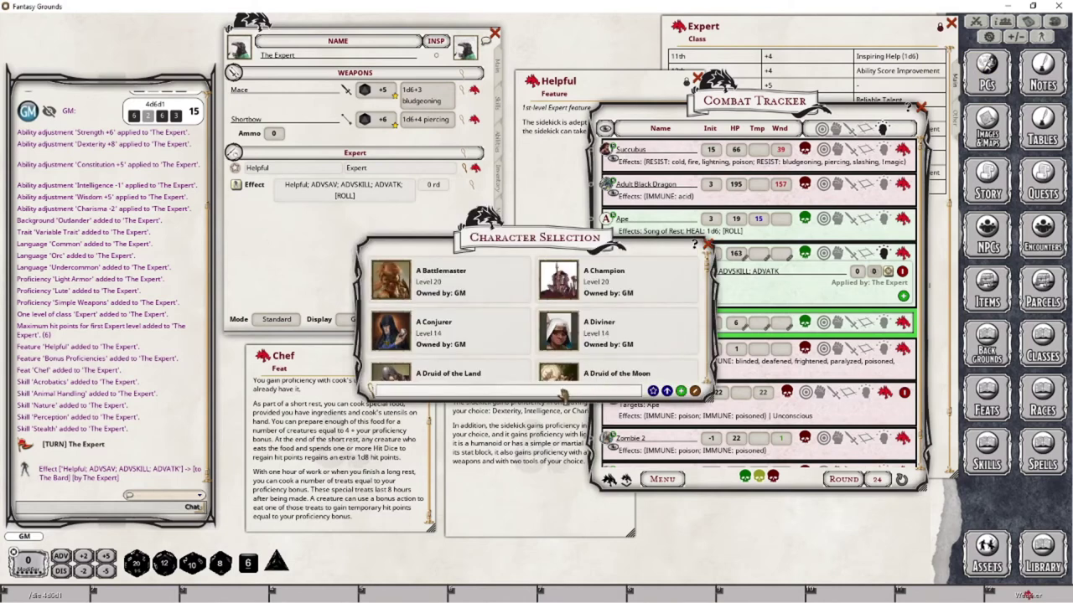
left_click(563, 390)
type("The Bard")
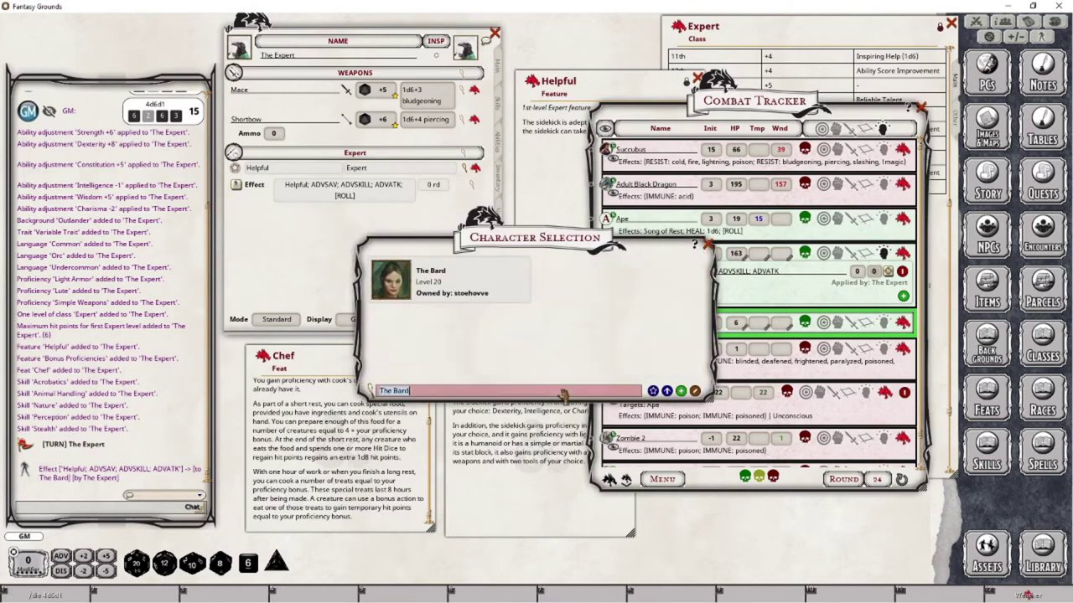
left_click(397, 284)
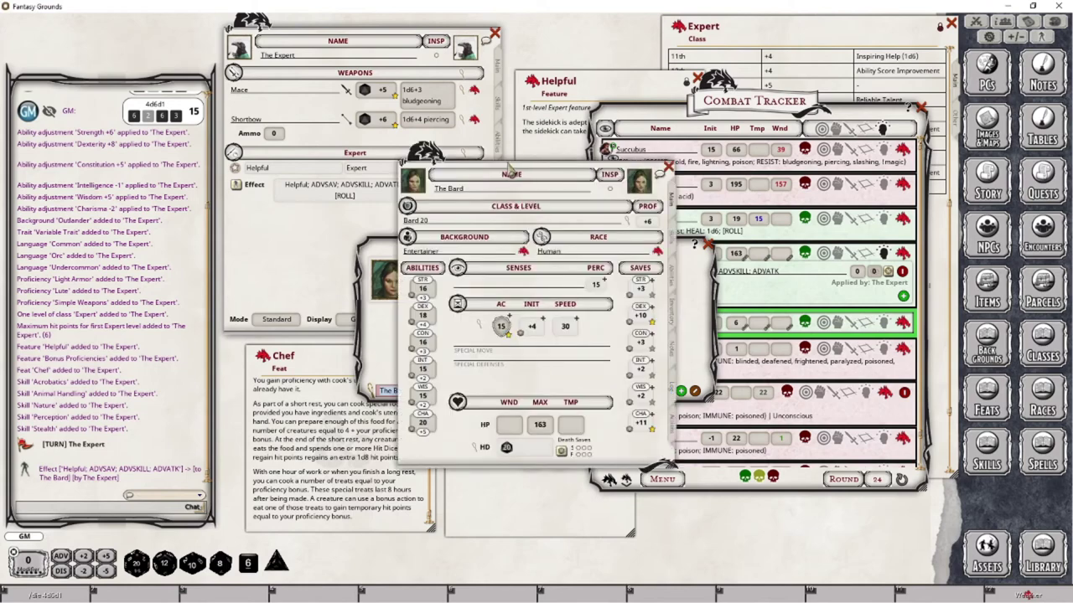
left_click_drag(508, 168, 136, 50)
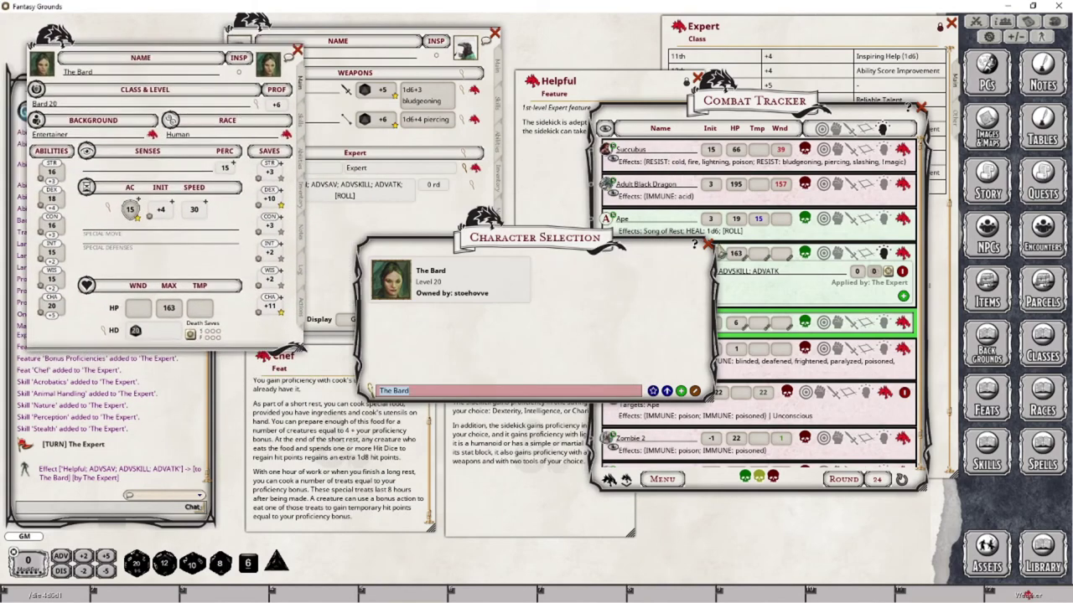
left_click(709, 244)
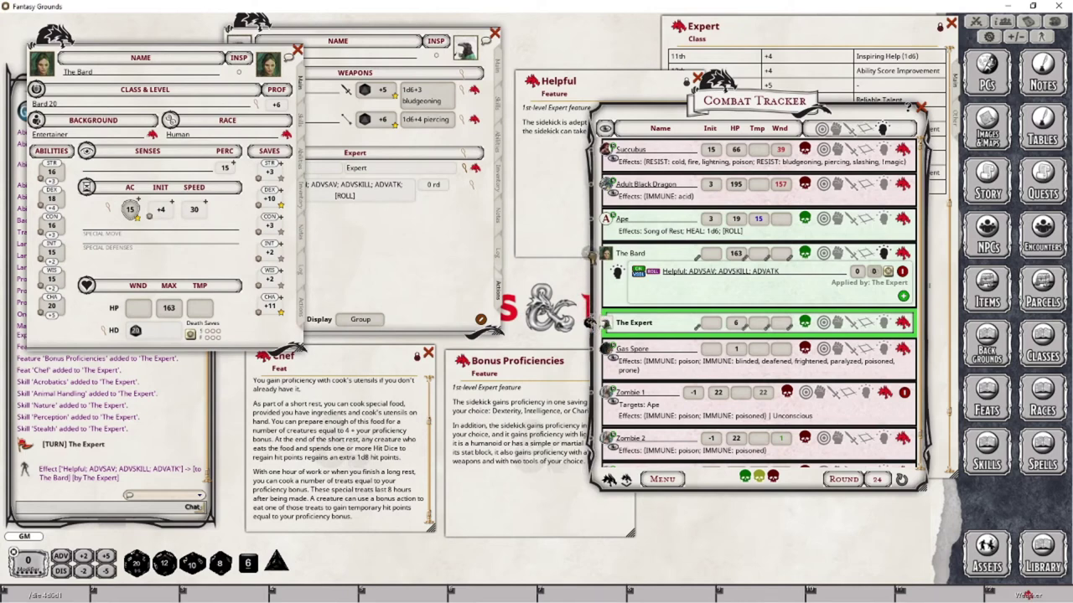
On The Bard's turn, target the Adult Black Dragon and roll a Rapier attack to test the Helpful effect
left_click(590, 252)
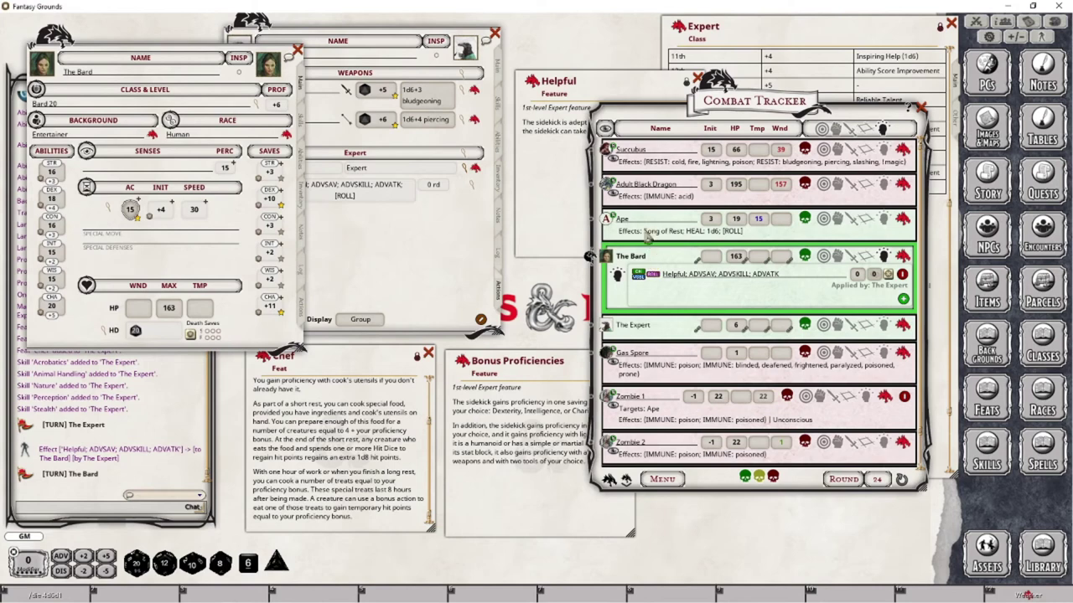
left_click(610, 188, "ctrl")
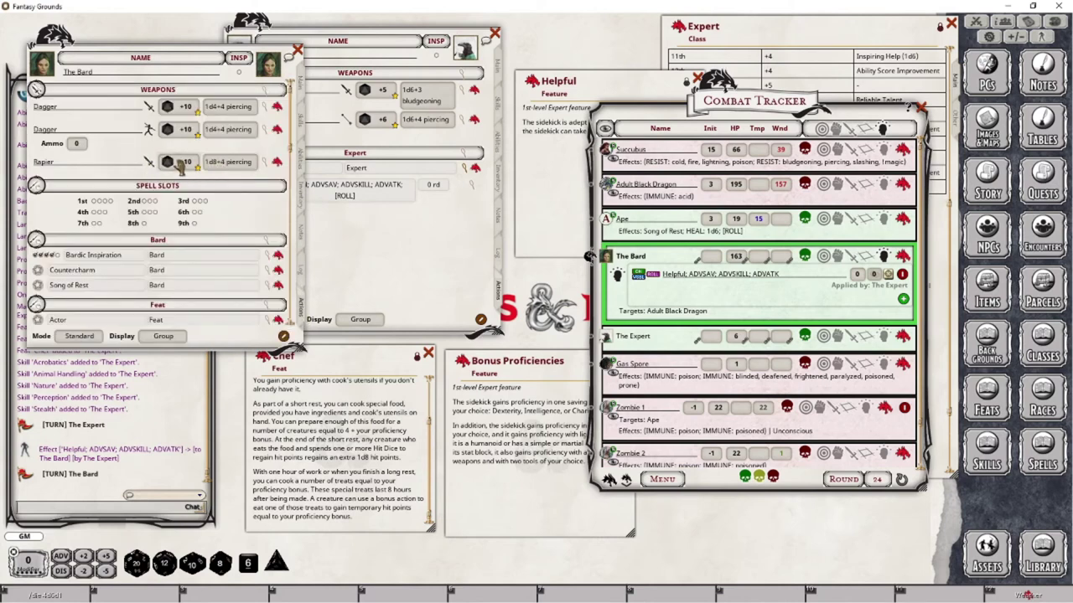
double_click(170, 162)
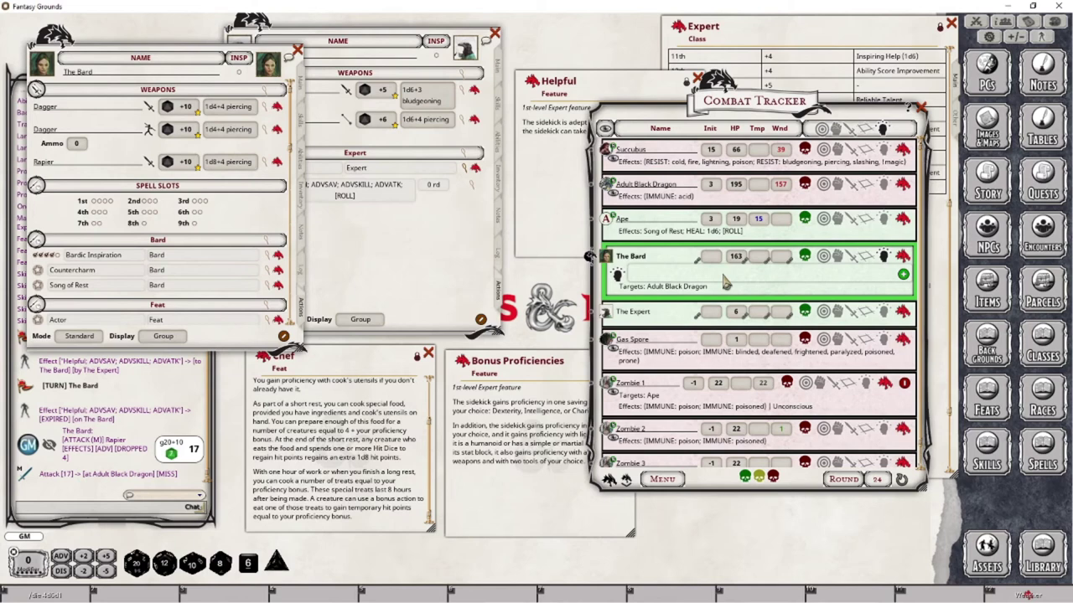
left_click(390, 193)
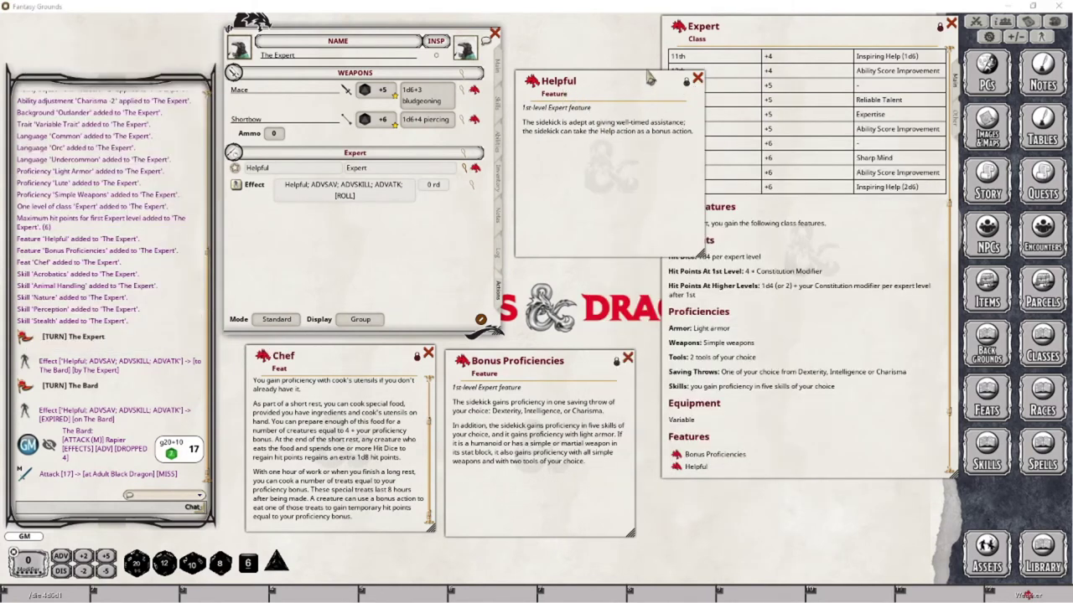
Close the Helpful feature, then read the Bonus Proficiencies feature beside the character sheet and close it
left_click(697, 78)
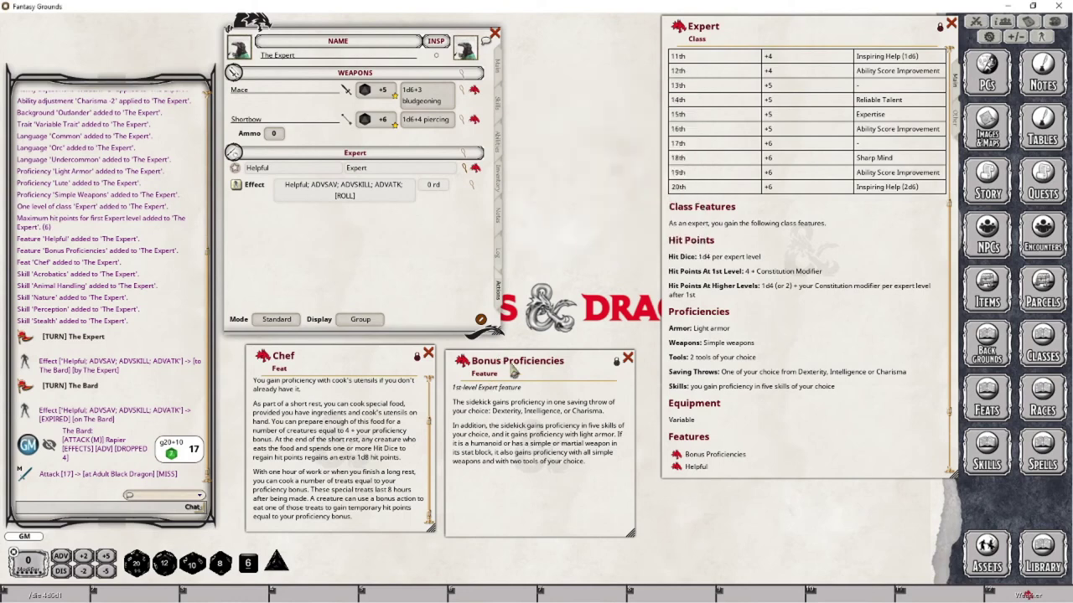
left_click_drag(517, 371, 607, 127)
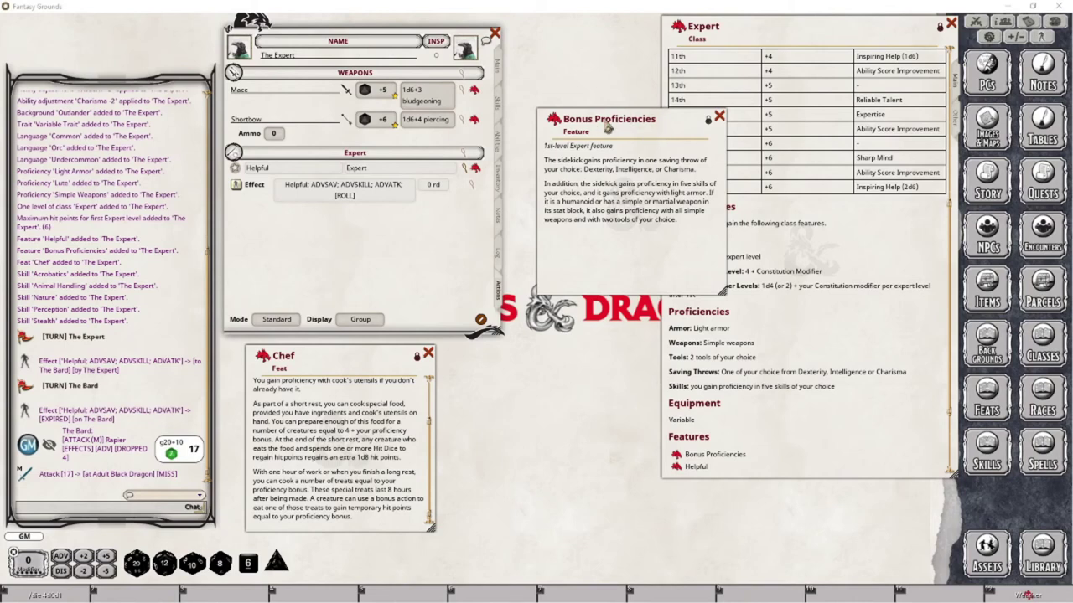
mouse_move(600, 121)
left_mouse_down()
mouse_move(570, 132)
mouse_move(579, 123)
left_mouse_up()
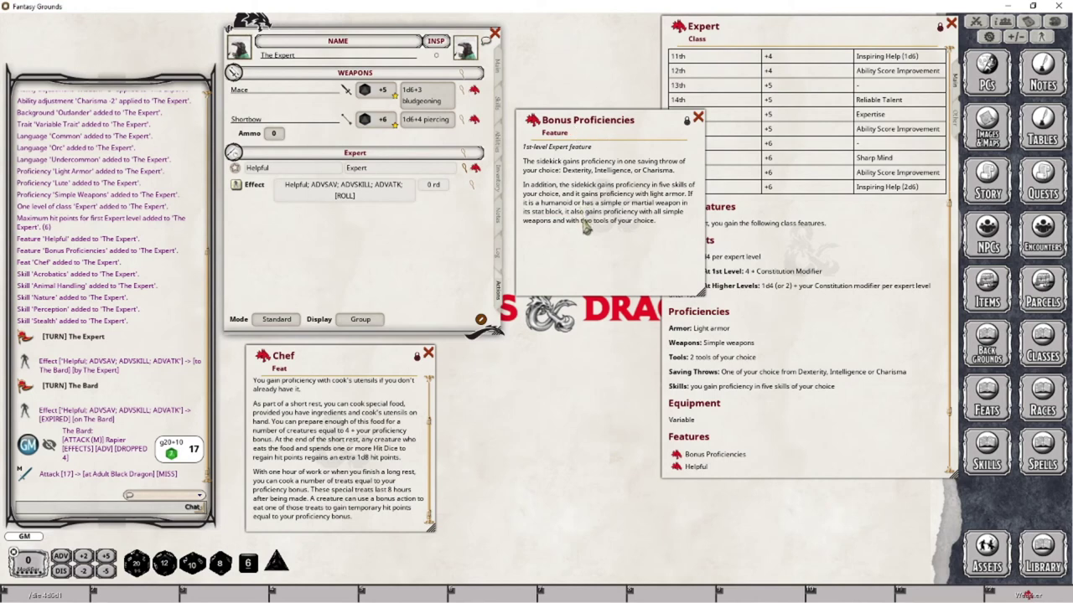
left_click(698, 117)
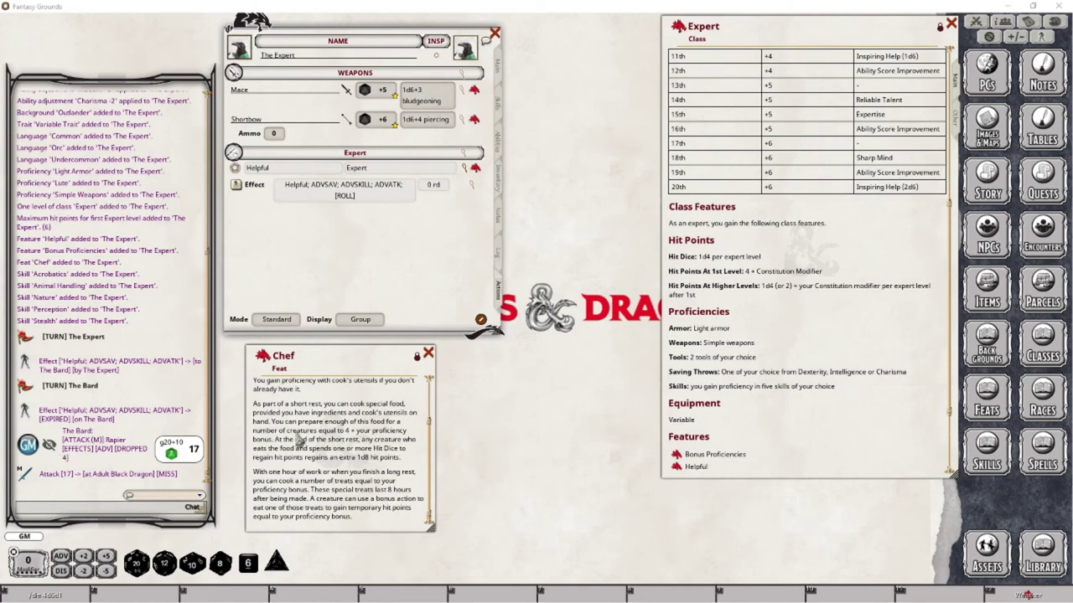
Place the Chef feat window beside The Expert's sheet and resize it to show its full text
left_click_drag(404, 362, 685, 117)
left_click_drag(582, 283, 576, 339)
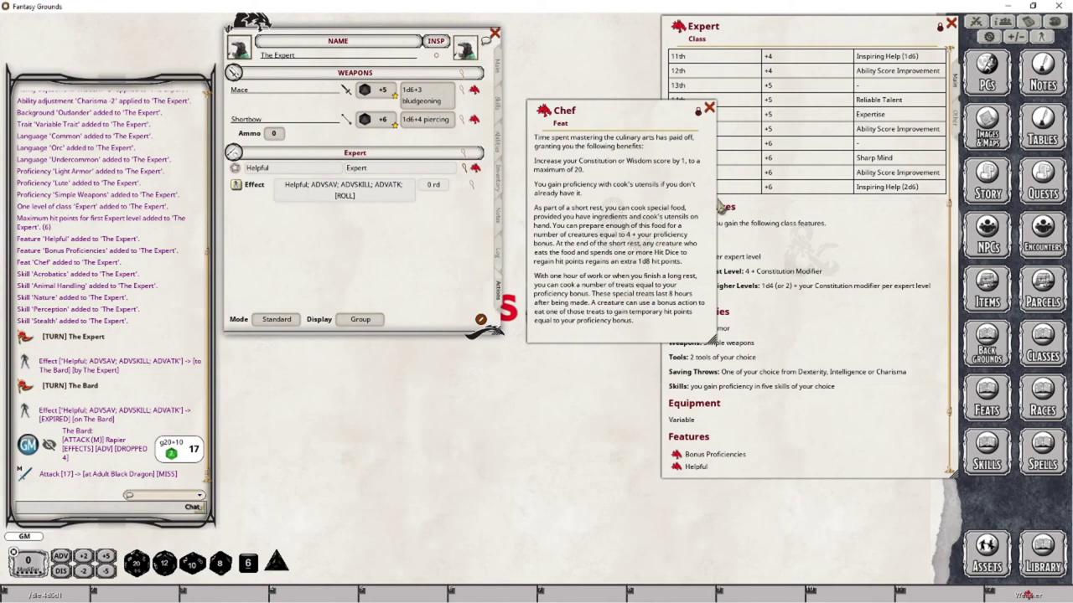
left_click_drag(689, 193, 674, 191)
left_click_drag(606, 117, 594, 106)
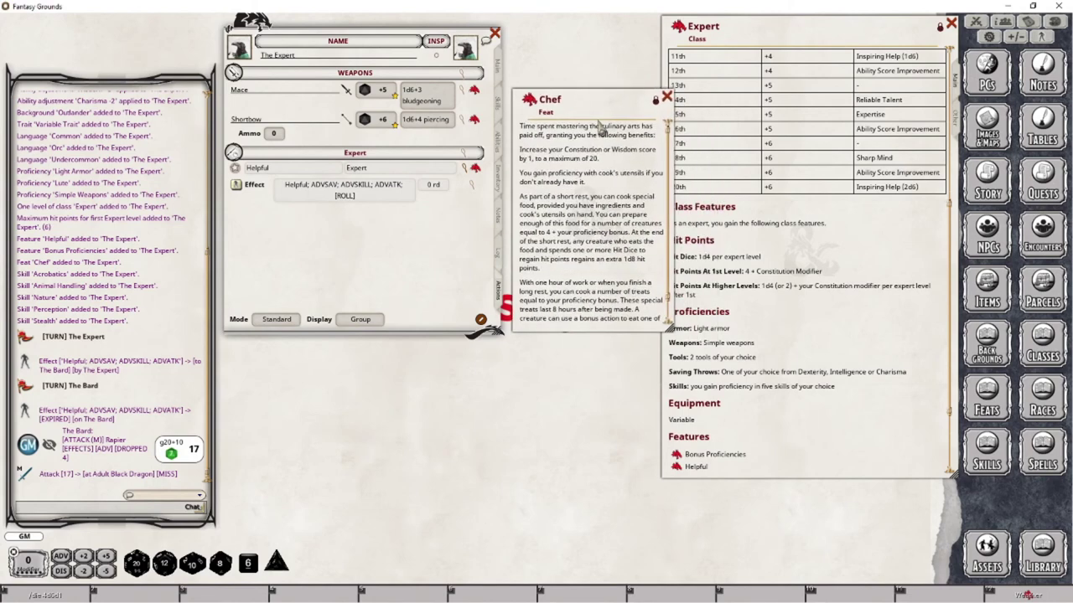
left_click_drag(671, 206, 705, 211)
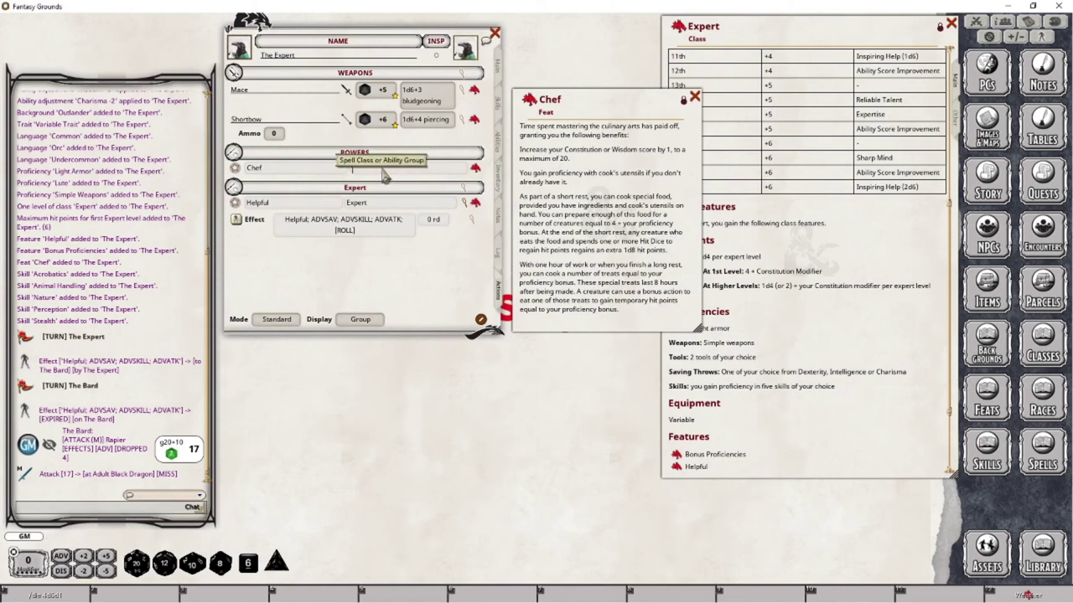
Add the Chef feat to The Expert's powers under the ability group Feat and give it an effect action
left_click(384, 174)
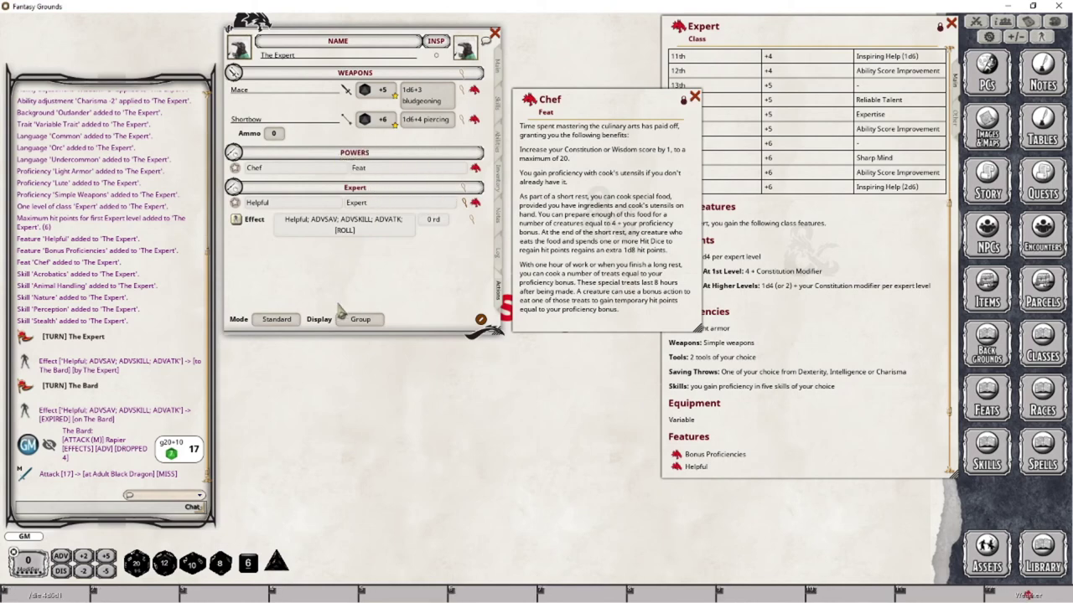
left_click(432, 186)
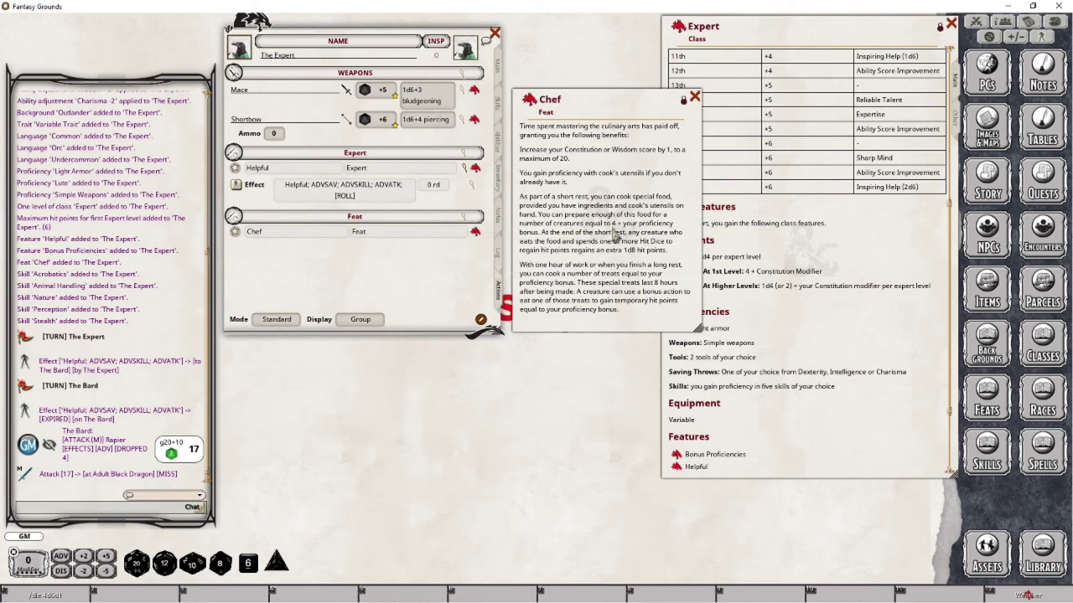
right_click(409, 235)
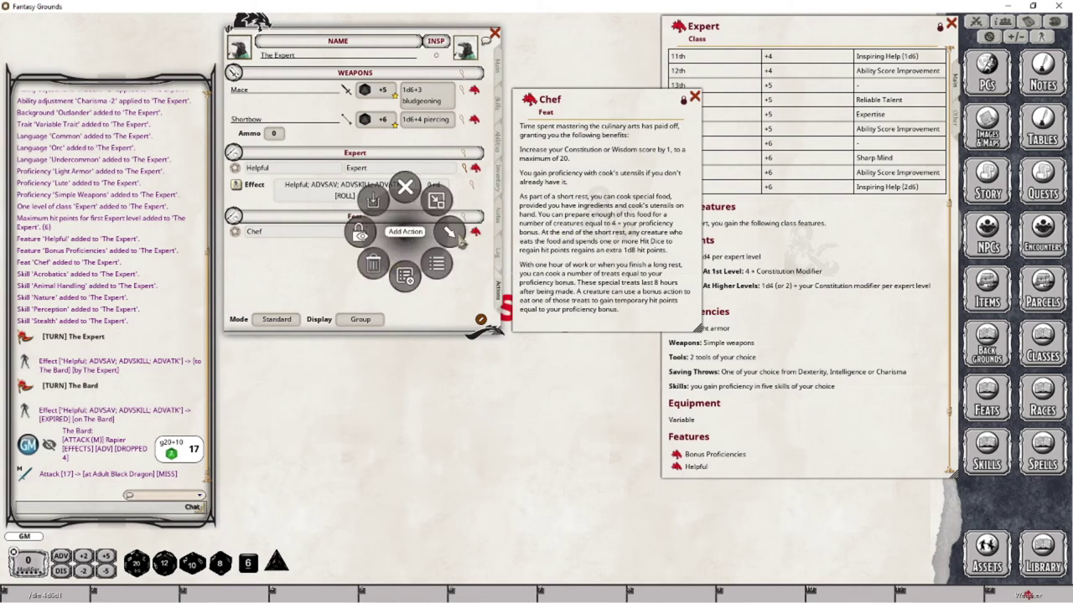
left_click(459, 241)
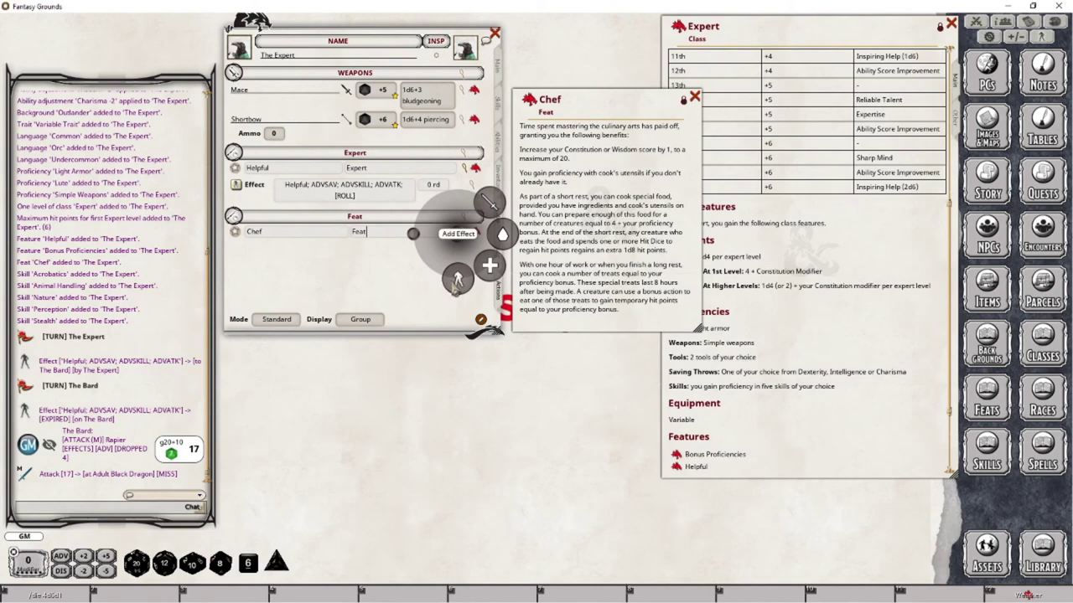
left_click(456, 280)
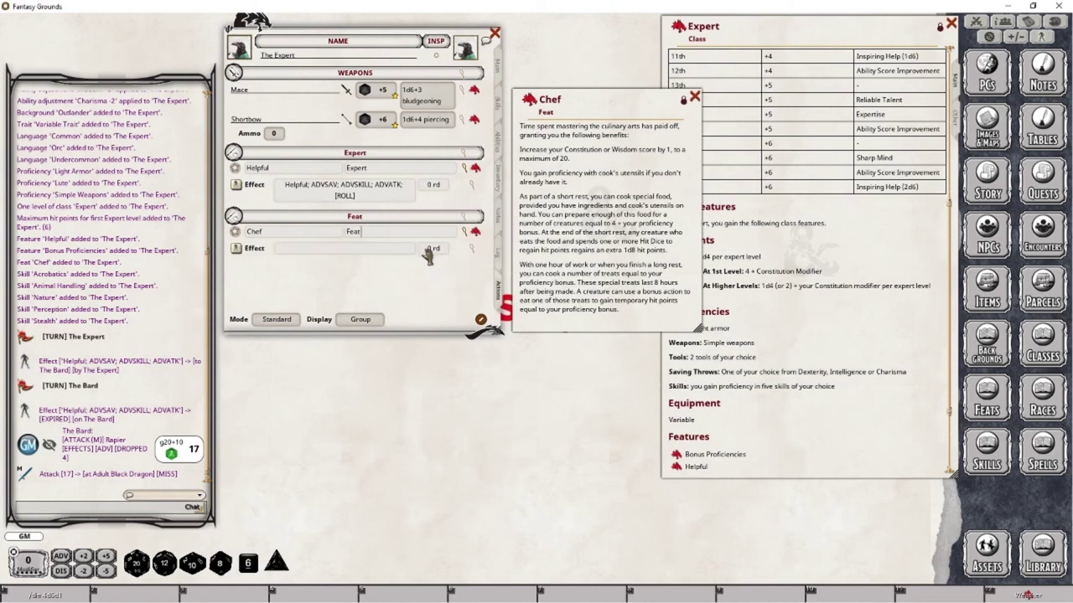
Delete the effect action from The Expert's Chef power and add a heal action in its place
right_click(379, 251)
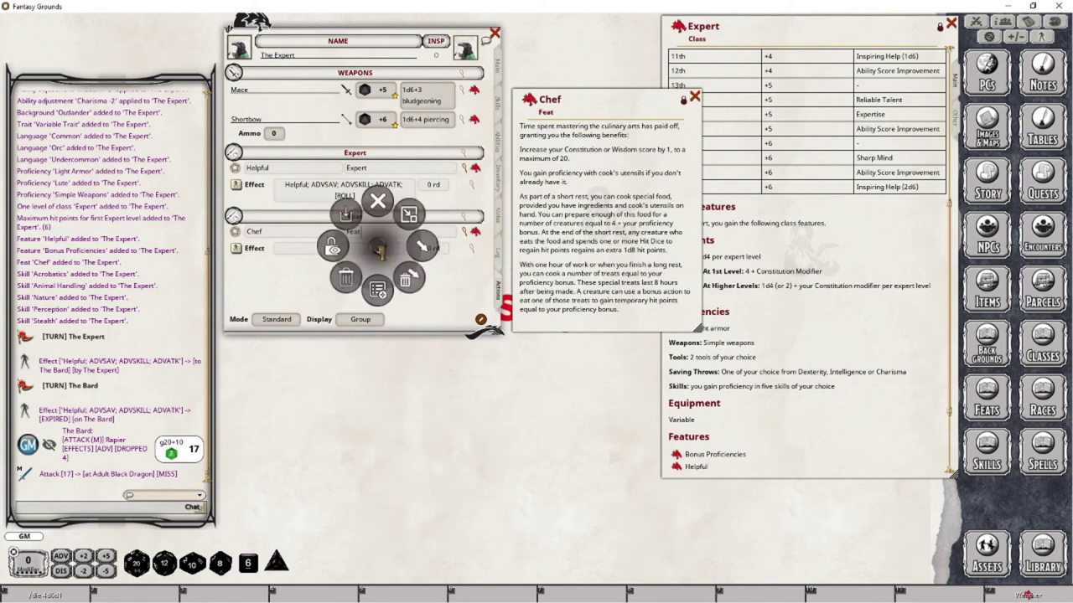
left_click(409, 285)
left_click(453, 275)
right_click(442, 232)
left_click(490, 239)
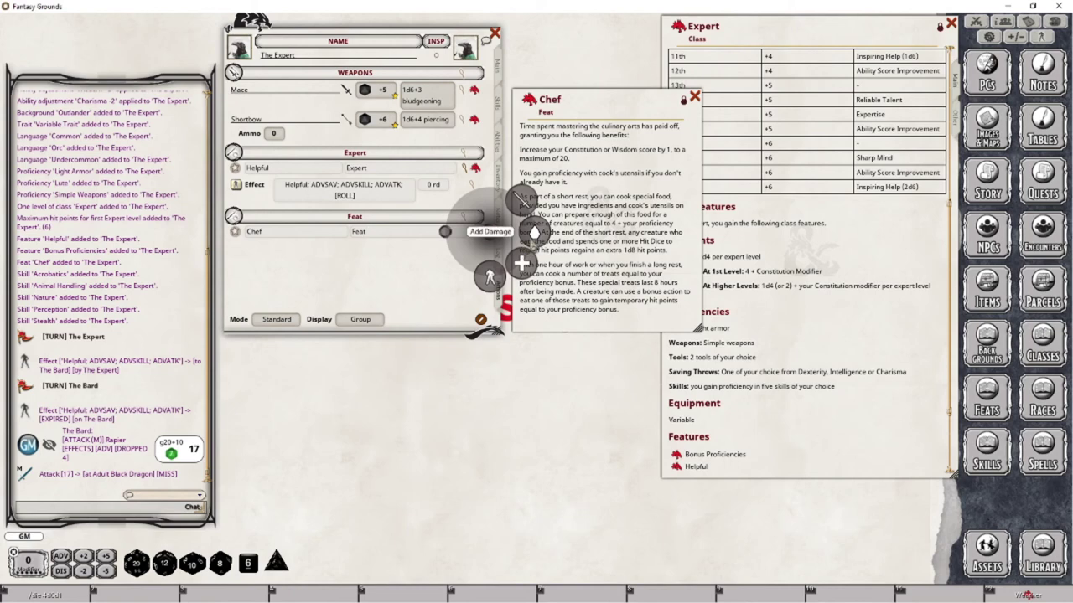
left_click(521, 263)
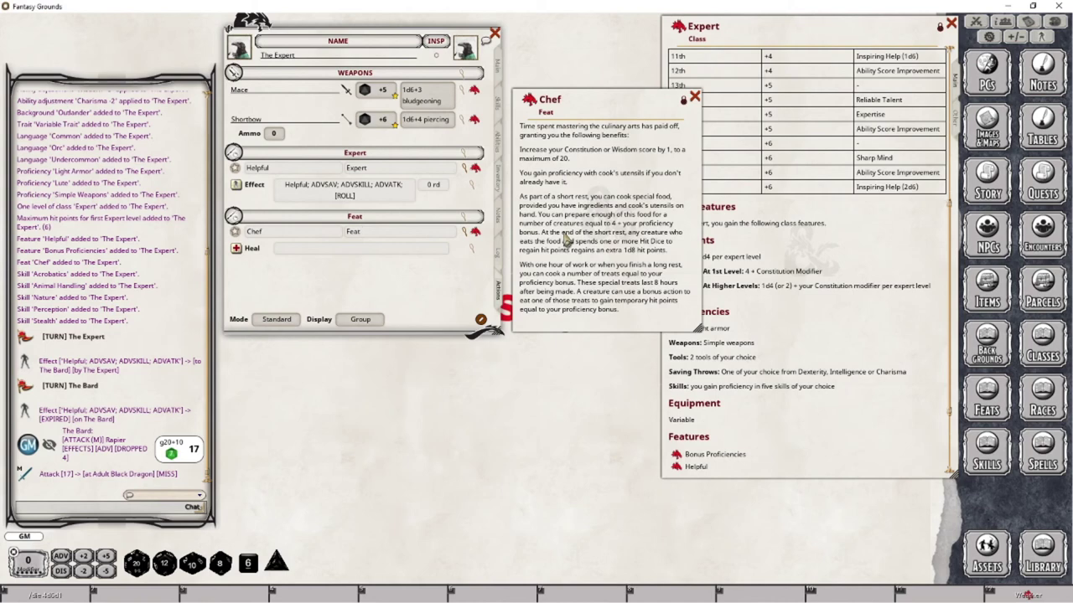
Add a healing entry of 1d8 to The Expert's Chef heal action and close its details
left_click(503, 77)
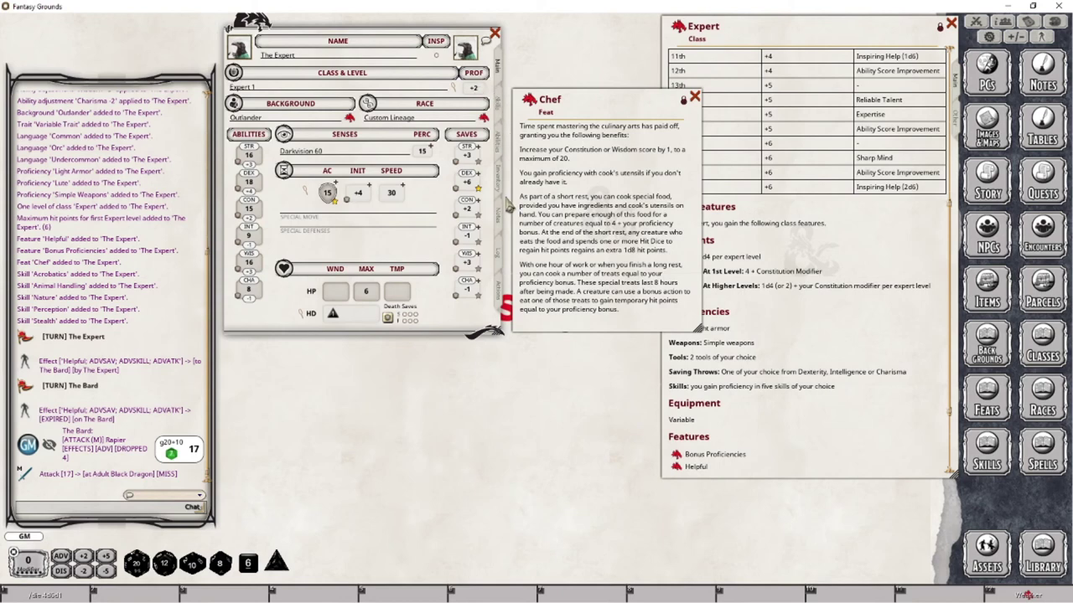
left_click(500, 289)
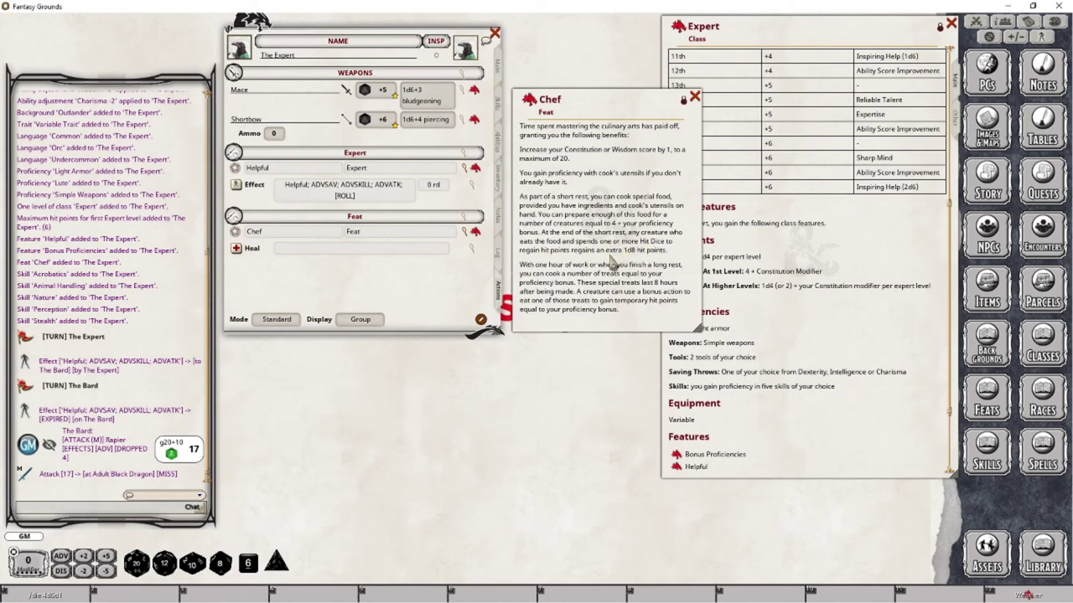
left_click(472, 248)
mouse_move(516, 243)
left_mouse_down()
mouse_move(454, 319)
mouse_move(382, 365)
left_mouse_up()
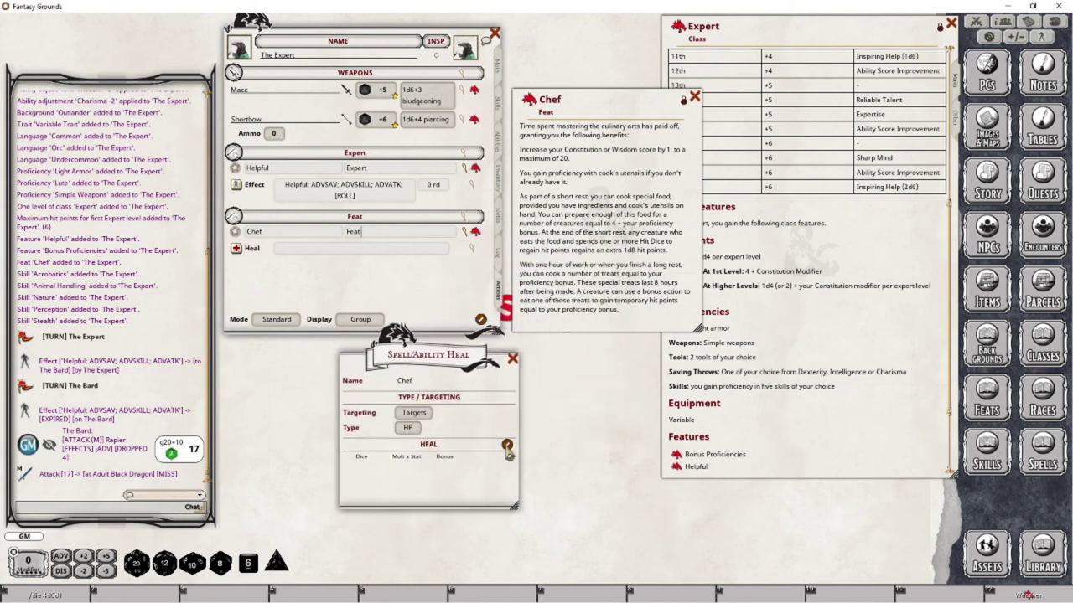
left_click(506, 445)
mouse_move(220, 566)
left_mouse_down()
mouse_move(373, 478)
mouse_move(363, 472)
left_mouse_up()
left_click(355, 231)
left_click(513, 361)
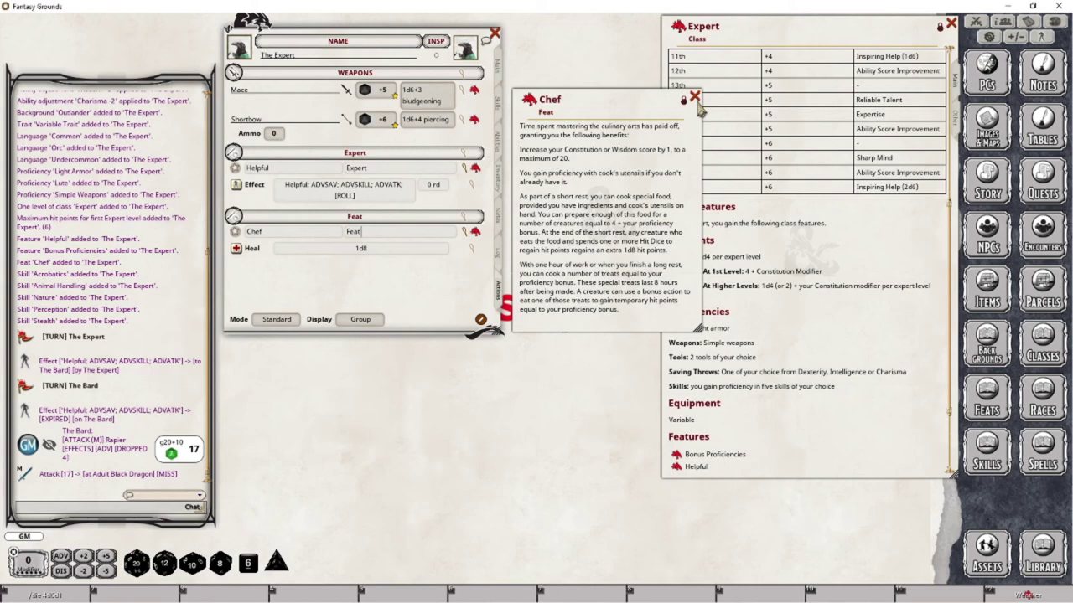
Make it The Expert's turn in the combat tracker and set The Bard's wounds to 56
left_click_drag(613, 99, 457, 299)
left_click(974, 25)
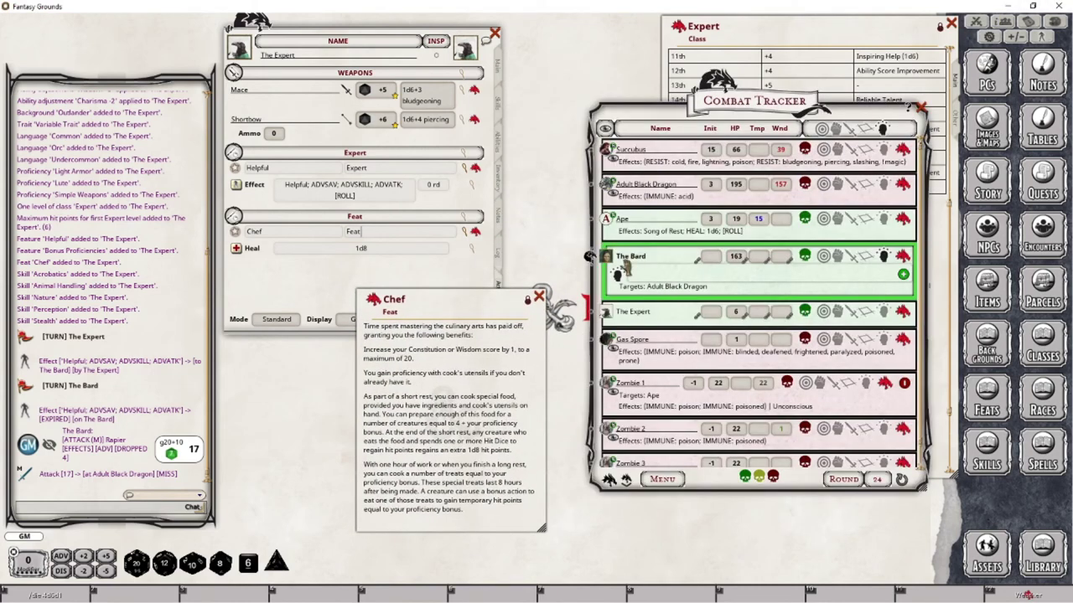
mouse_move(591, 256)
left_mouse_down()
mouse_move(585, 323)
mouse_move(589, 310)
left_mouse_up()
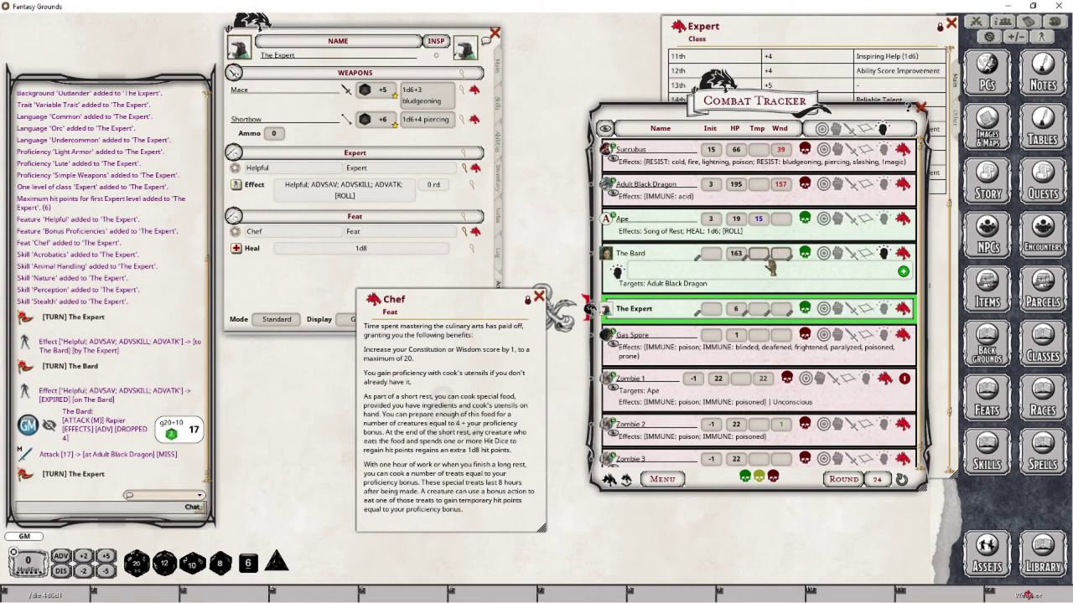
type("56")
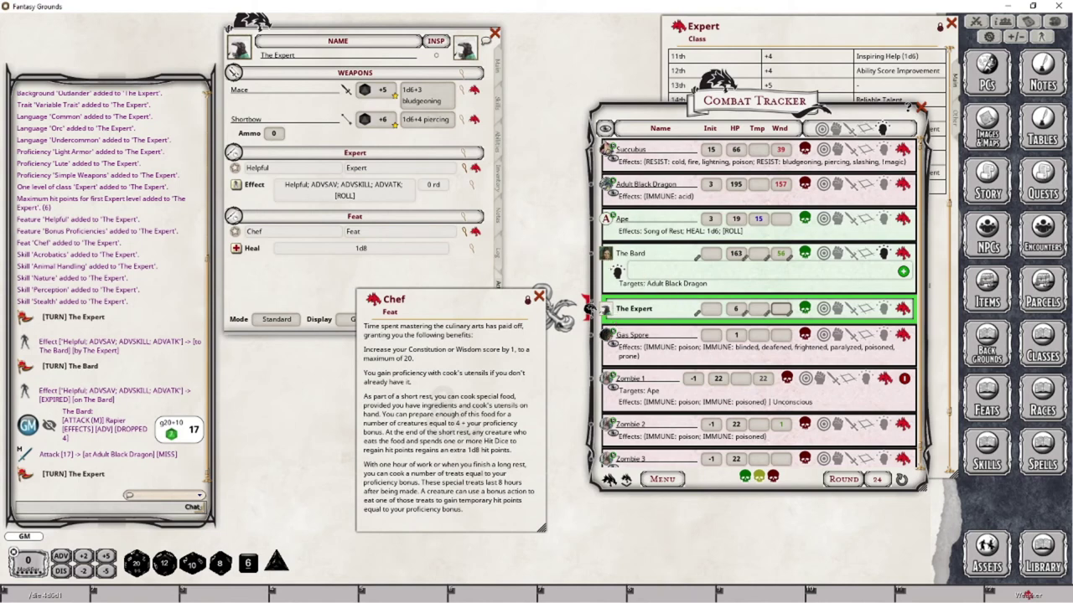
Find The Bard in the character list with the filter Bard and open the main page of that sheet
left_click(987, 67)
left_click(440, 391)
type("The bard")
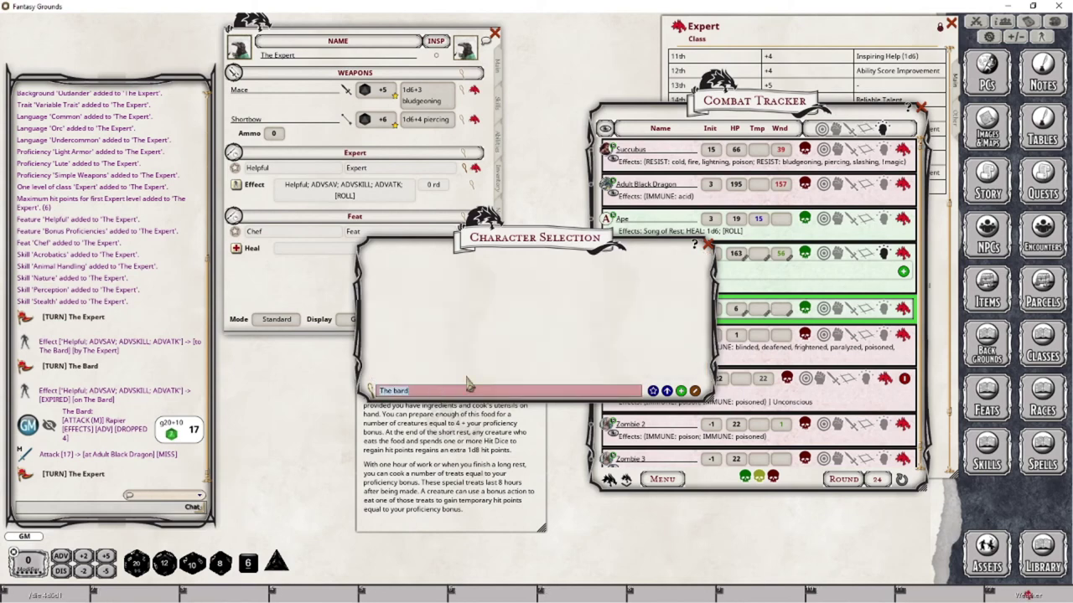
key("BackSpace")
key("BackSpace")
key("BackSpace")
key("BackSpace")
type("Bard")
left_click(419, 291)
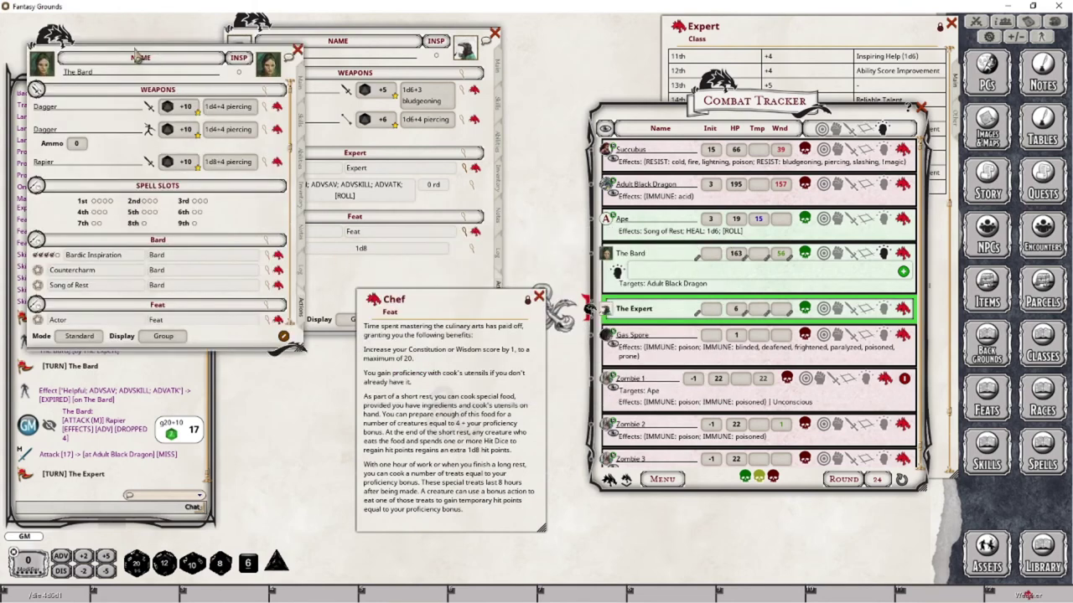
left_click_drag(138, 55, 125, 48)
left_click(289, 84)
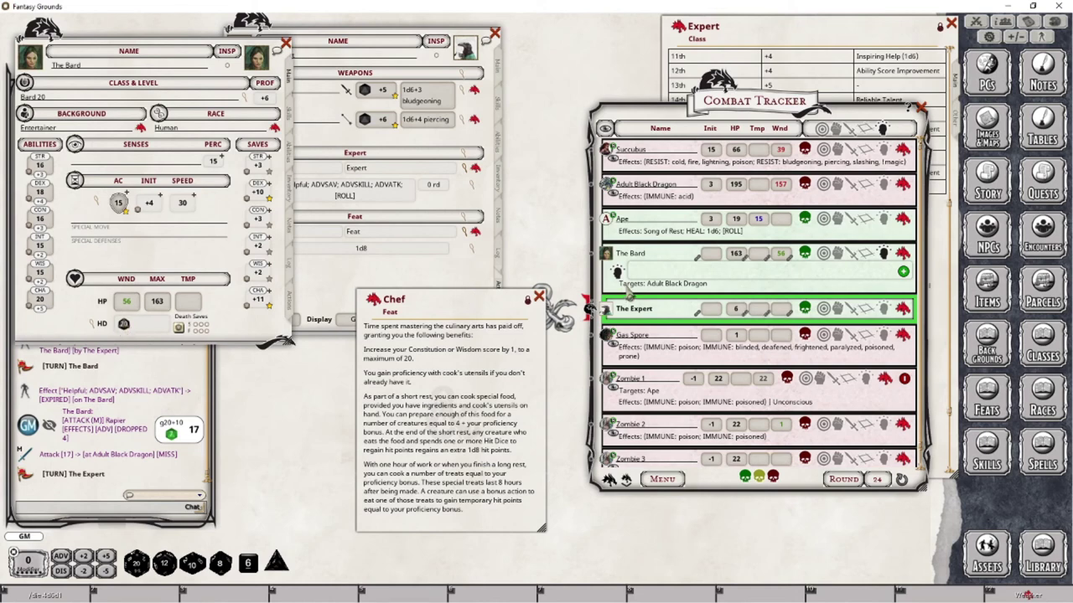
Replace the heal action in The Expert's Chef power with an effect action
left_click(325, 256)
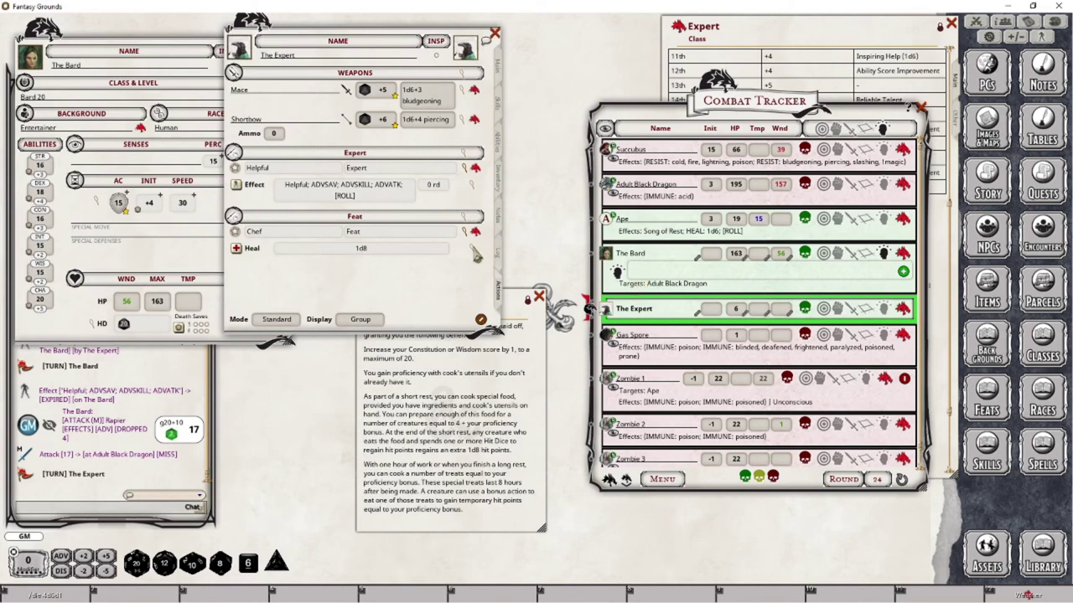
right_click(428, 248)
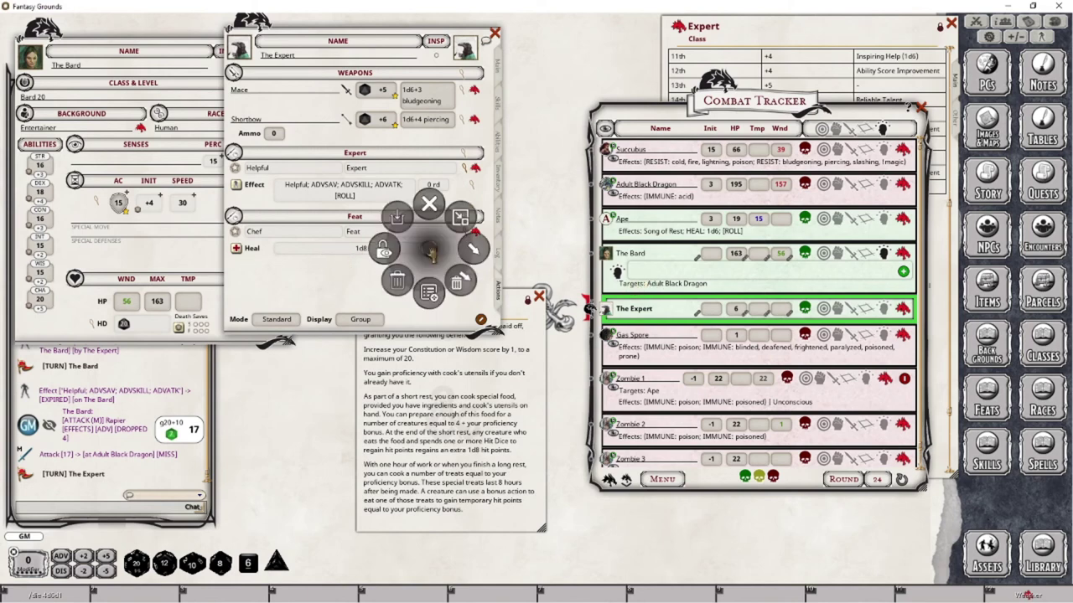
left_click(457, 283)
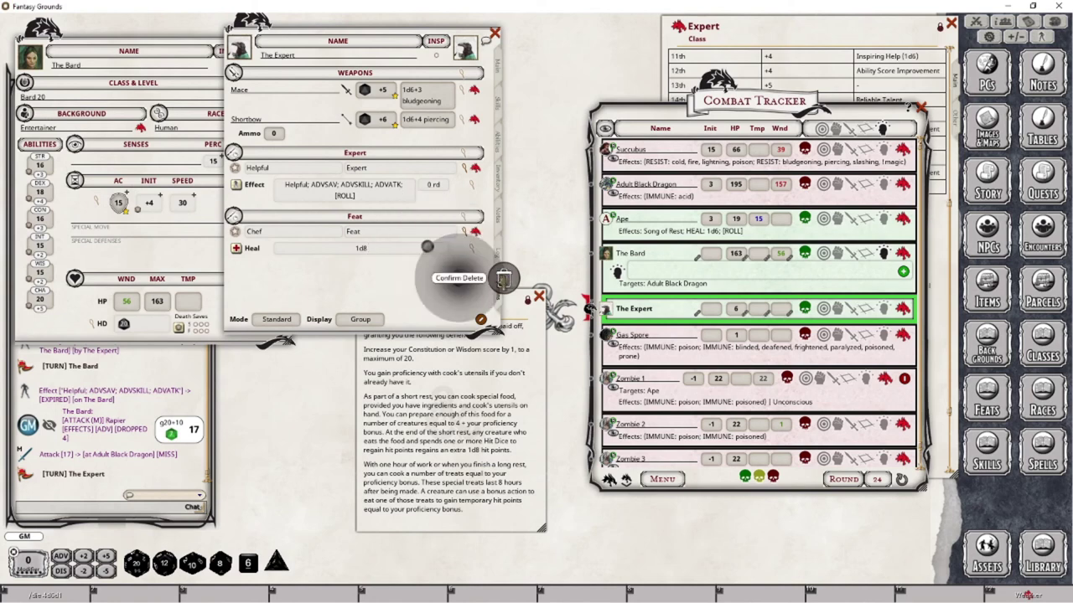
left_click(472, 253)
right_click(453, 232)
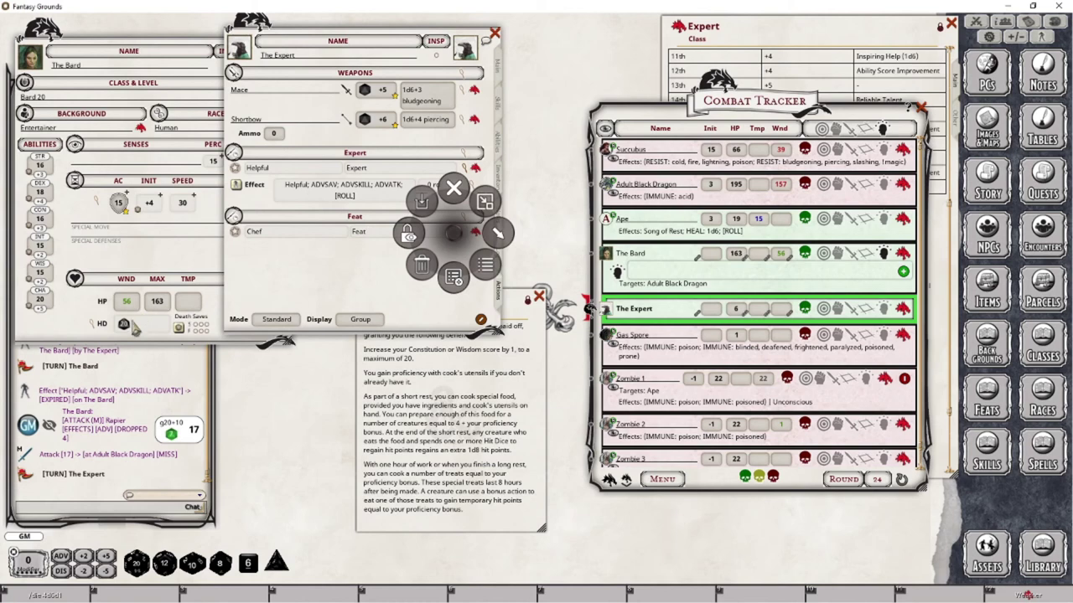
left_click(498, 236)
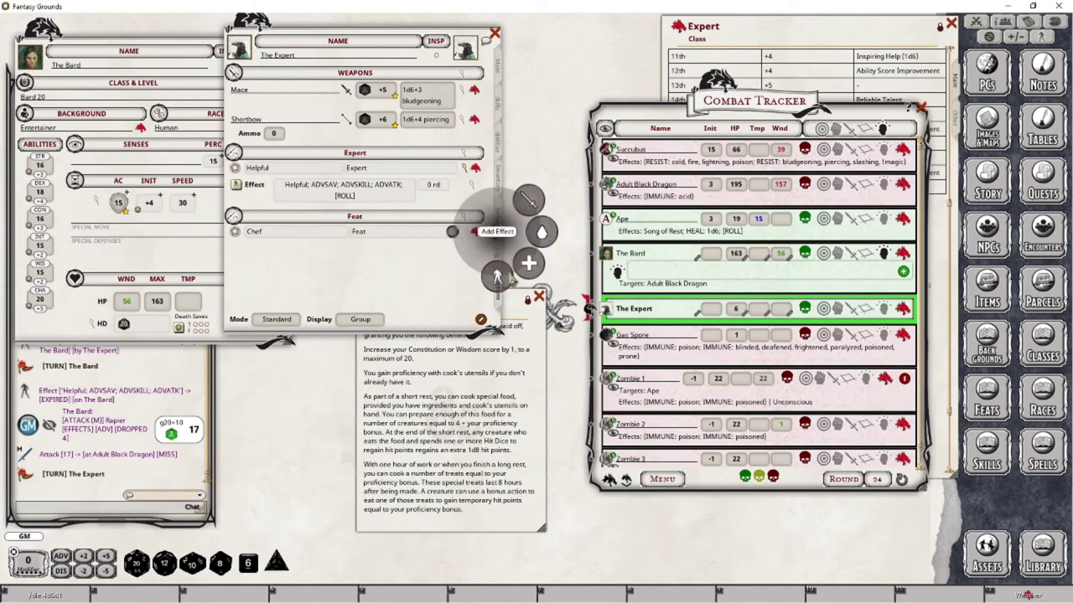
left_click(511, 278)
Define the Chef effect as "Chef (Cooked Meal); HEAL: 1d8", set to expend on next roll
left_click(475, 251)
left_click(497, 303)
type("Chef")
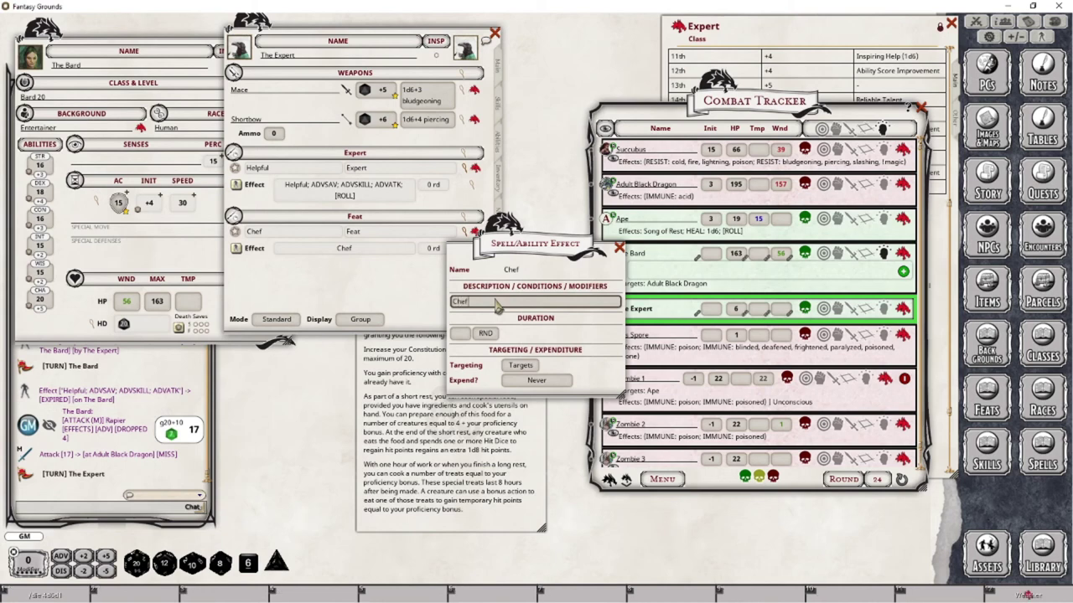
type(" (Cooked Meal); HEAL:")
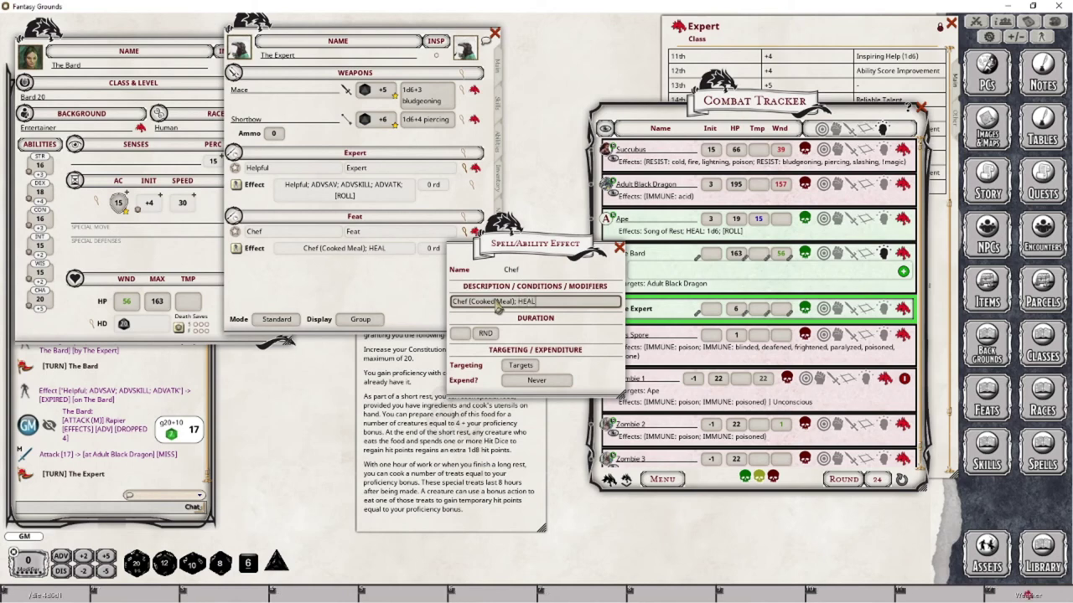
type(" 1d8")
left_click(536, 380)
left_click(536, 379)
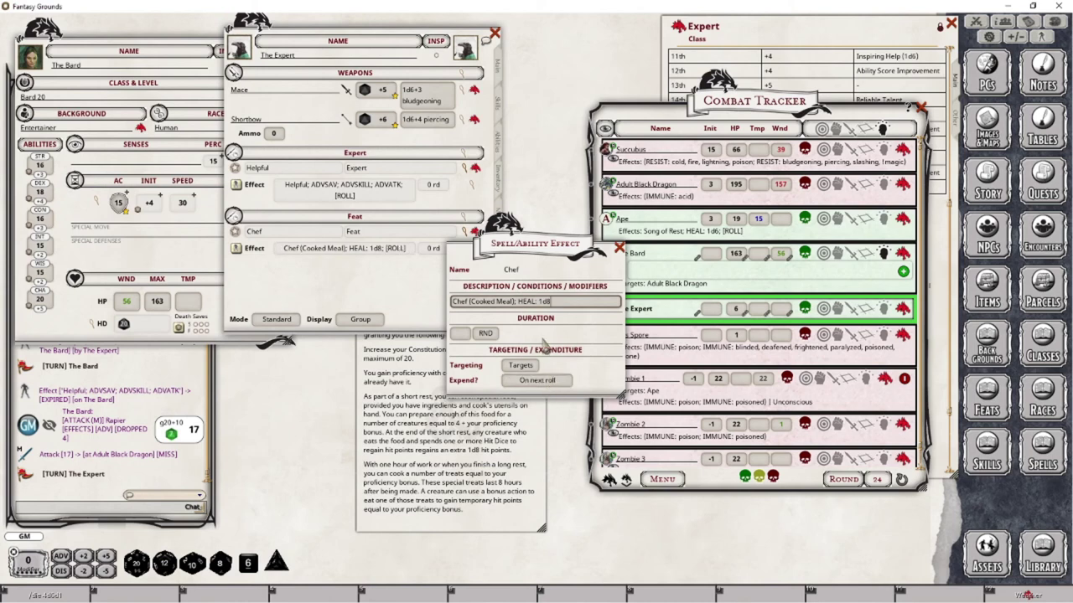
left_click(619, 248)
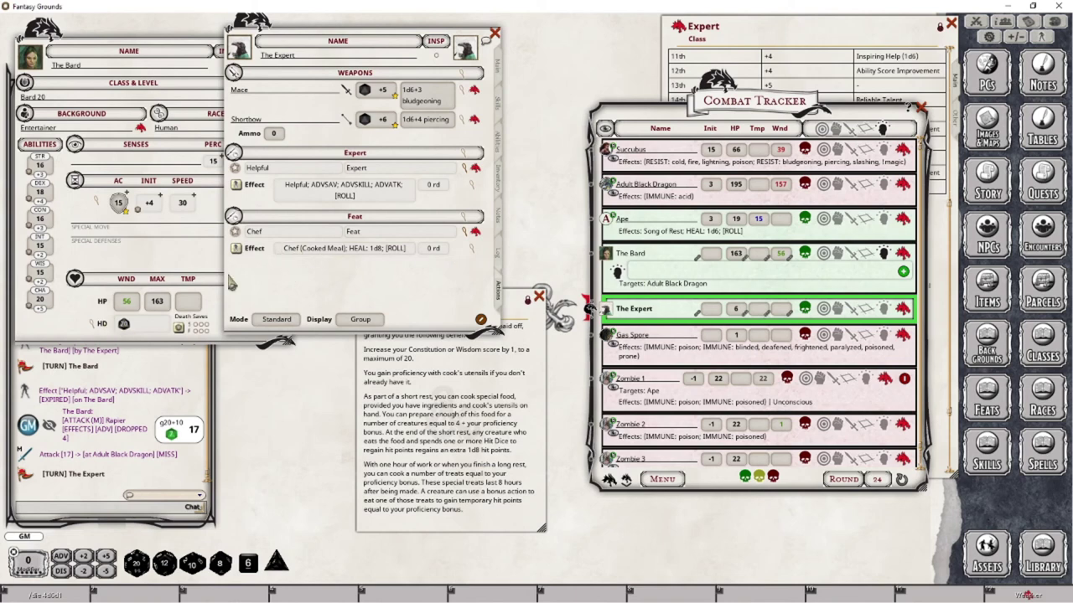
Apply the Chef effect to The Bard in the combat tracker and roll The Bard's hit dice for recovery
left_click_drag(237, 249, 685, 273)
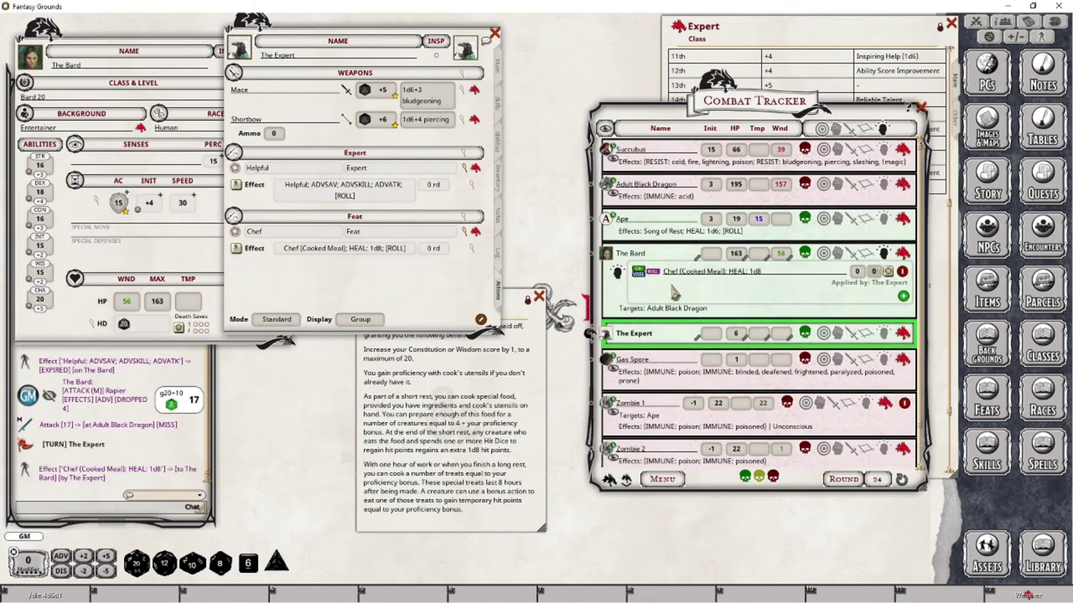
double_click(123, 325)
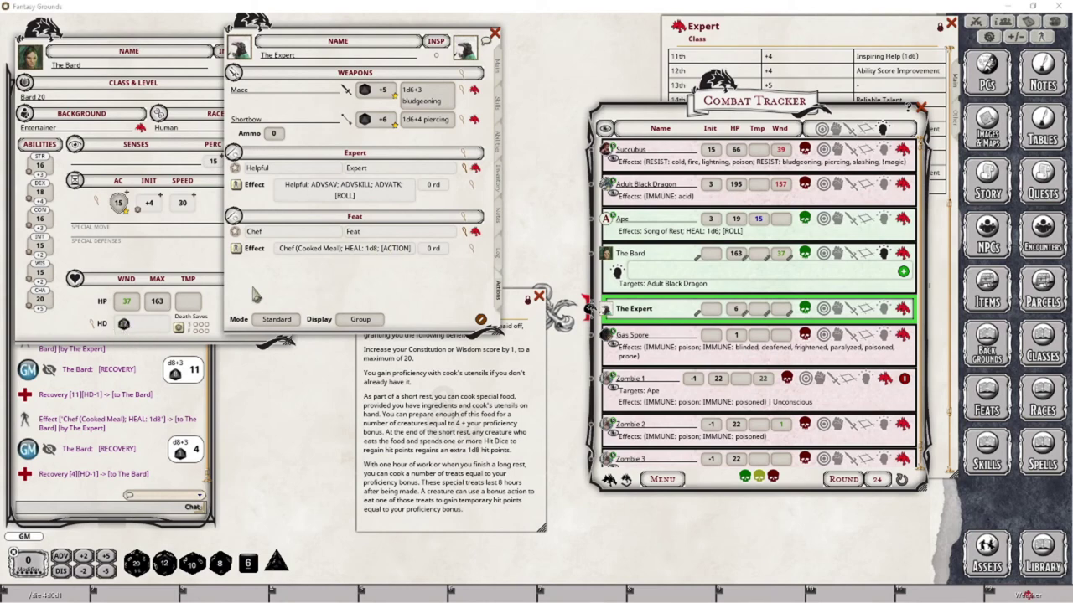
left_click(128, 331)
double_click(125, 325)
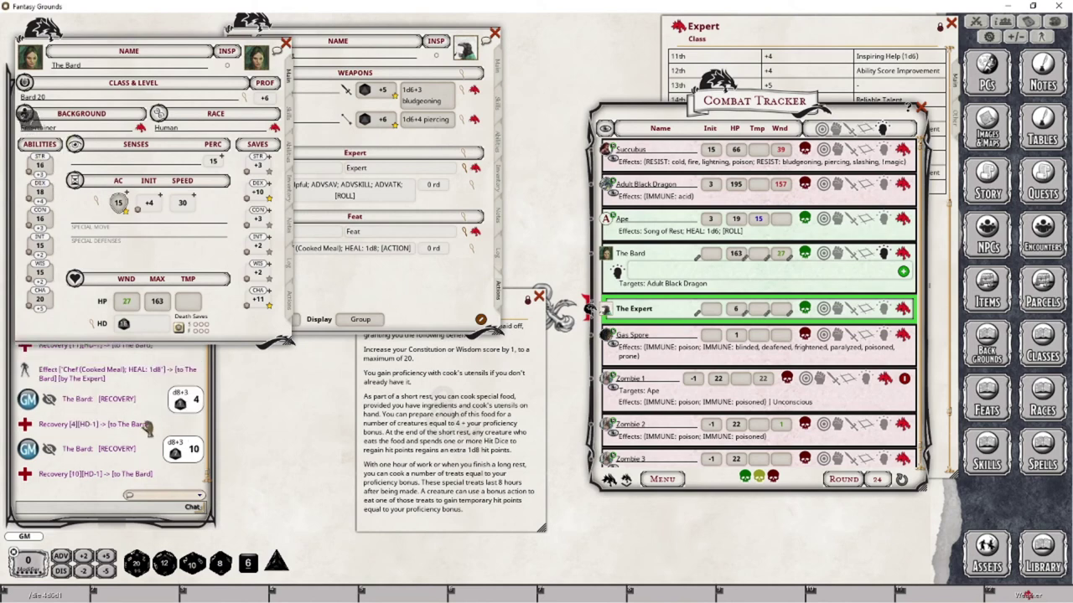
Delete the Cooked Meal effect from The Expert's Chef power and add a heal action instead
left_click(393, 274)
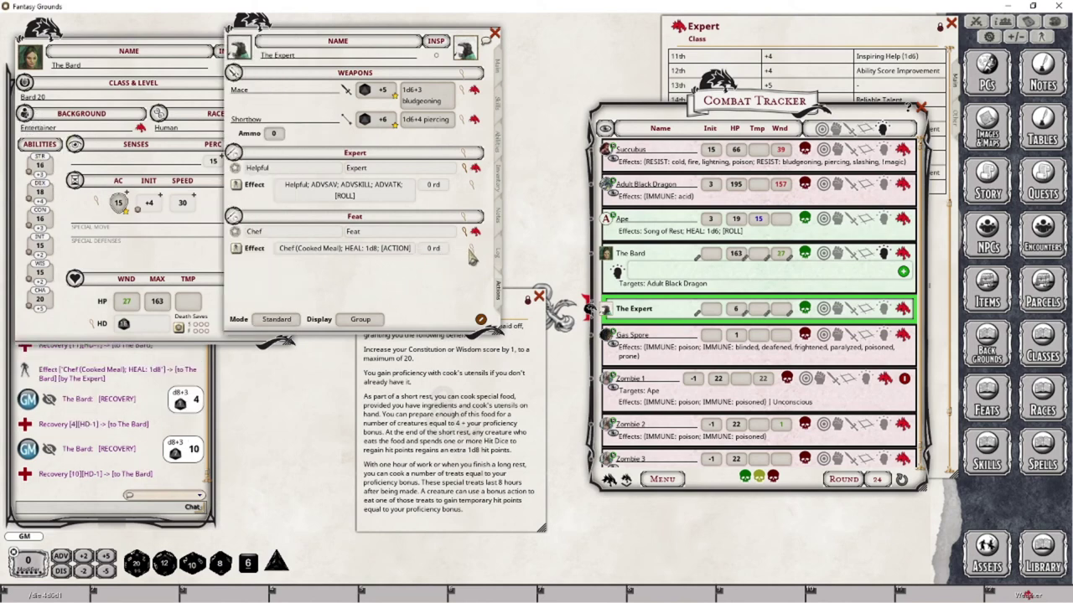
right_click(409, 255)
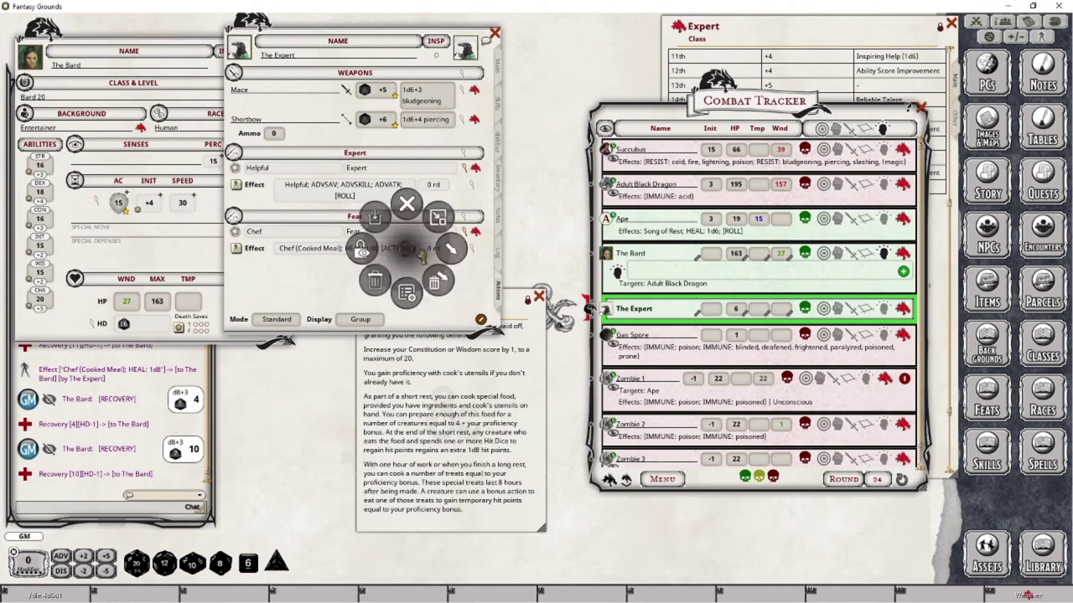
left_click(434, 283)
left_click(480, 303)
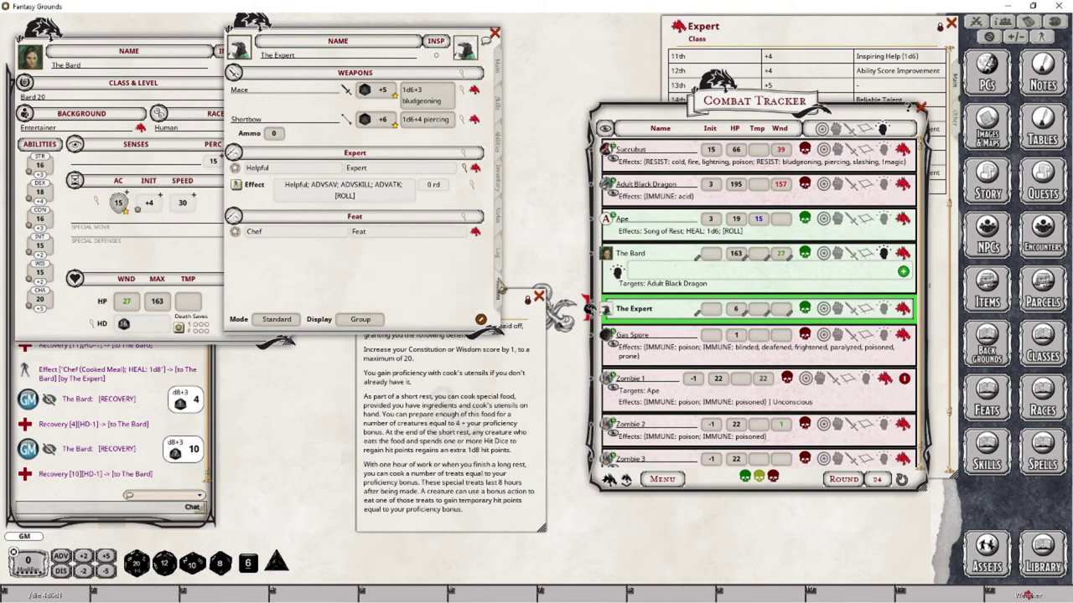
right_click(405, 240)
left_click(463, 226)
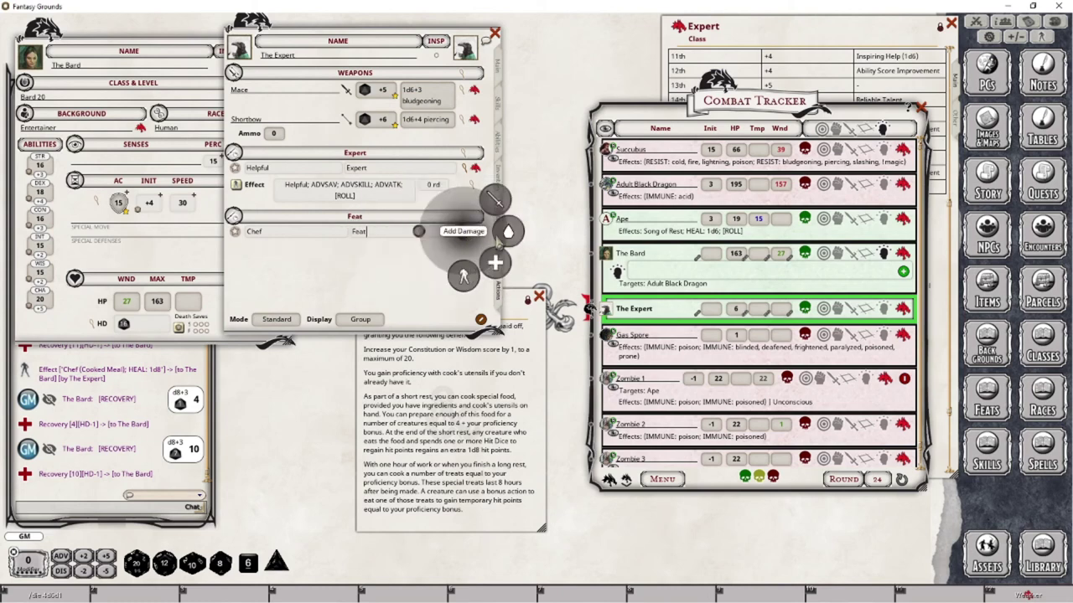
left_click(495, 265)
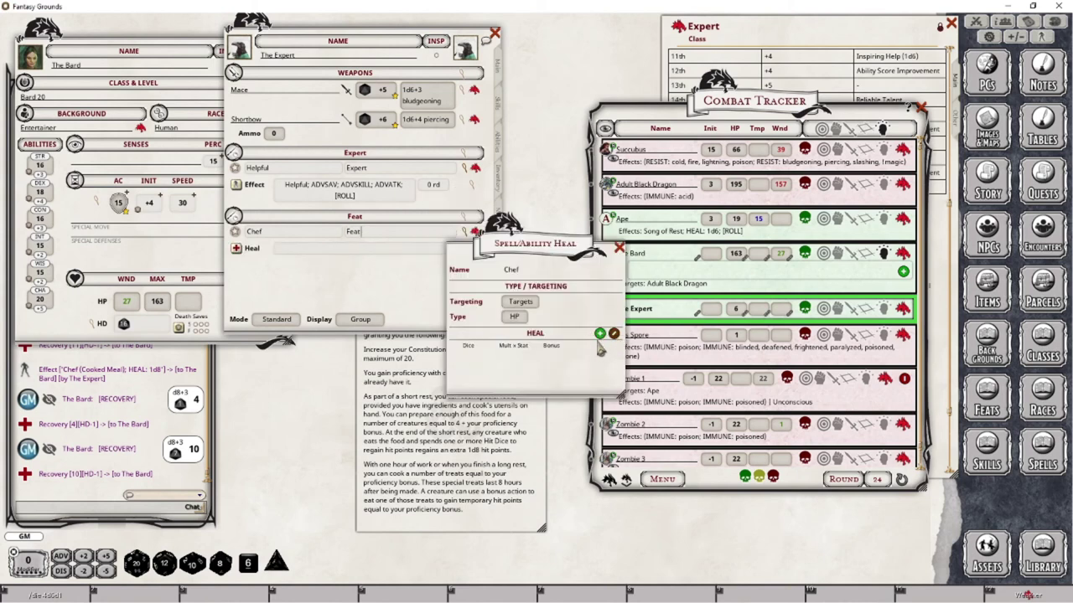
Give the new Chef heal action a 1d8 healing entry and close its details
left_click(600, 334)
mouse_move(219, 563)
left_mouse_down()
mouse_move(492, 373)
mouse_move(472, 357)
left_mouse_up()
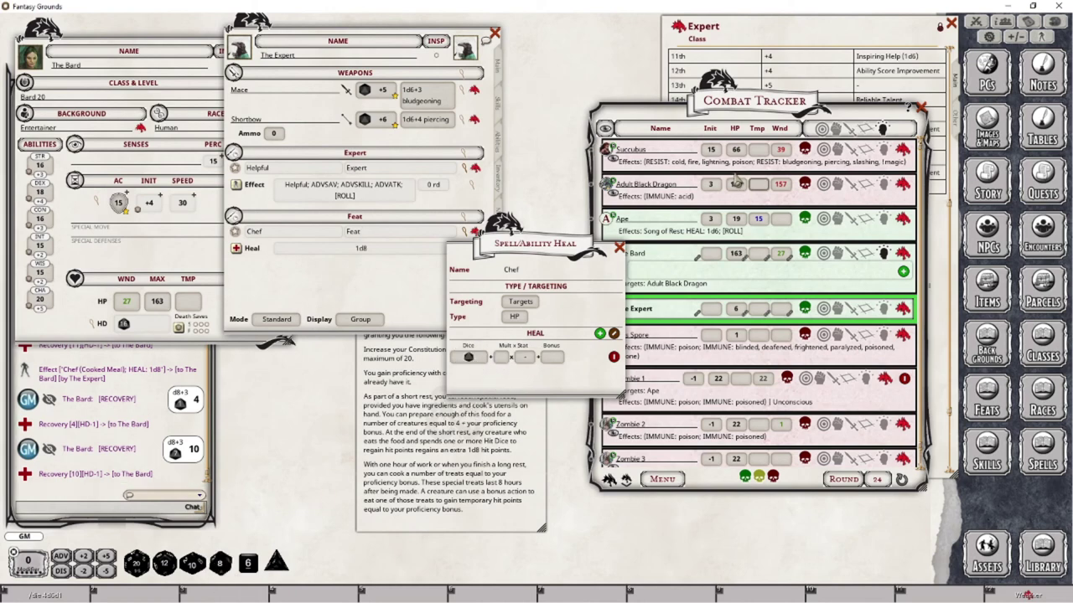
left_click(619, 249)
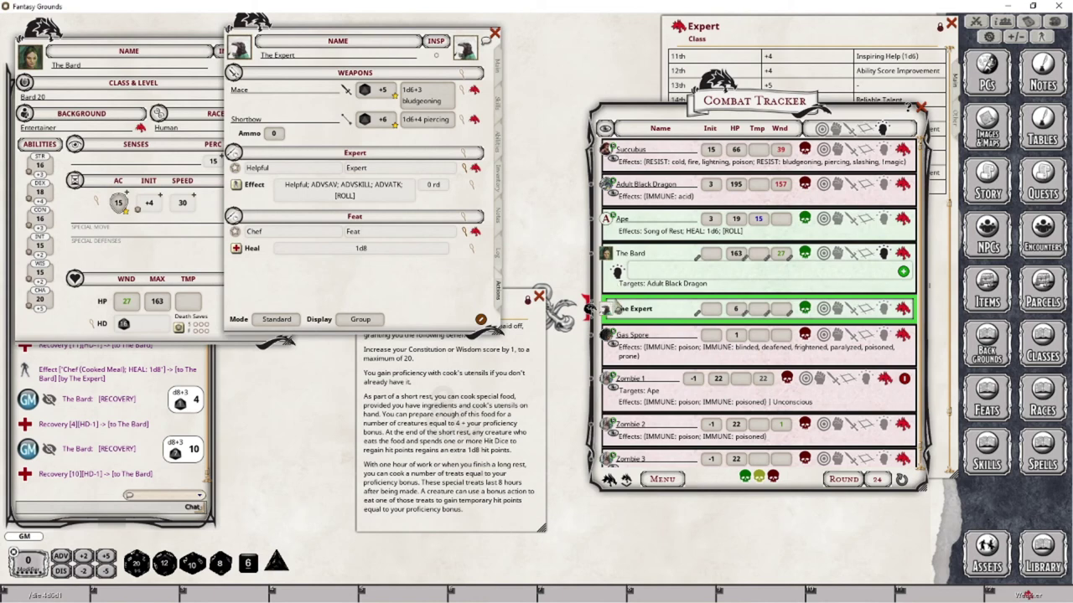
Roll The Expert's Chef heal on the targeted Ape and The Bard, and move the Chef feat window clear of the sheet
left_click_drag(602, 313, 608, 225)
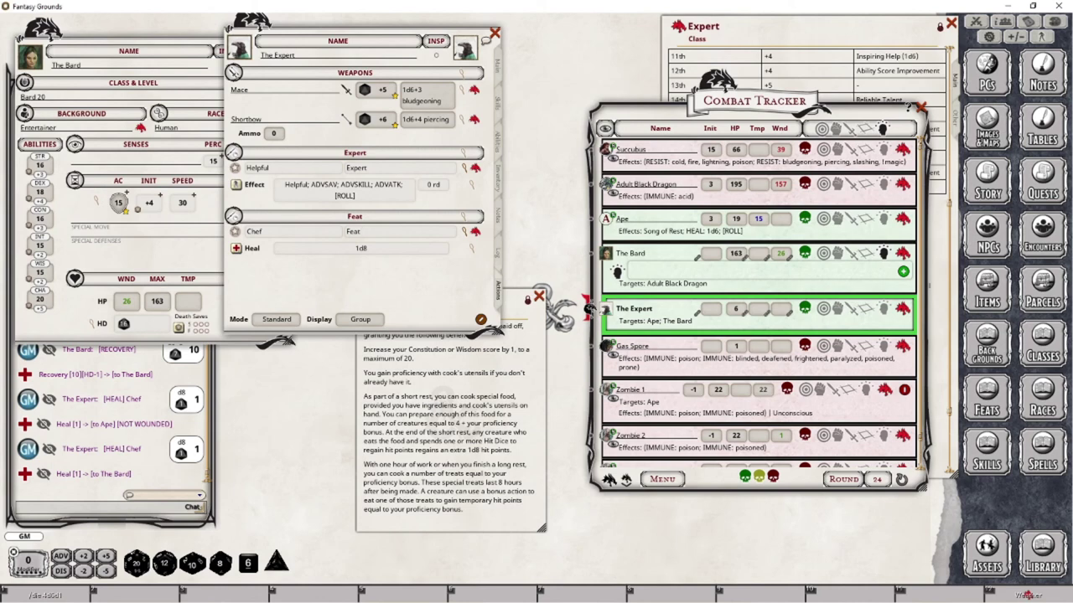
left_click(480, 440)
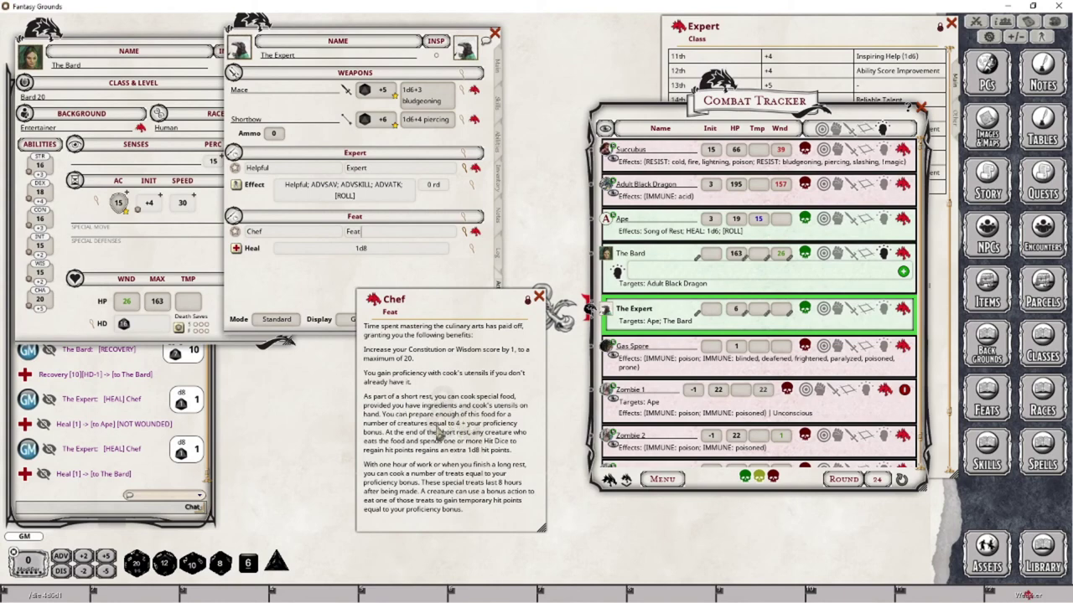
left_click_drag(443, 311, 471, 338)
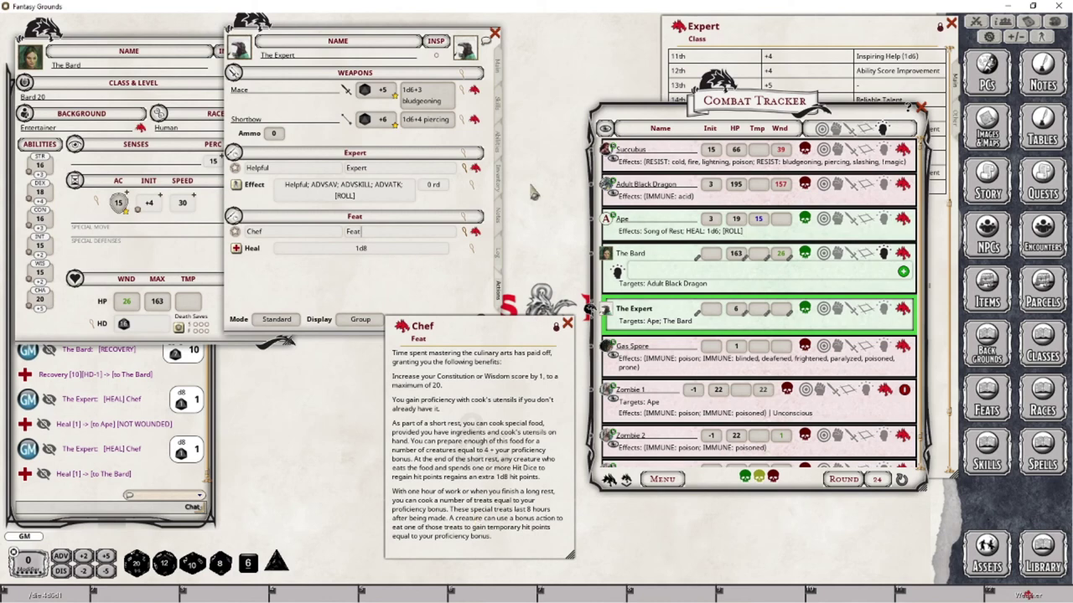
Add a second heal action to The Expert's Chef power and set its type to TEMP
left_click(467, 293)
right_click(435, 252)
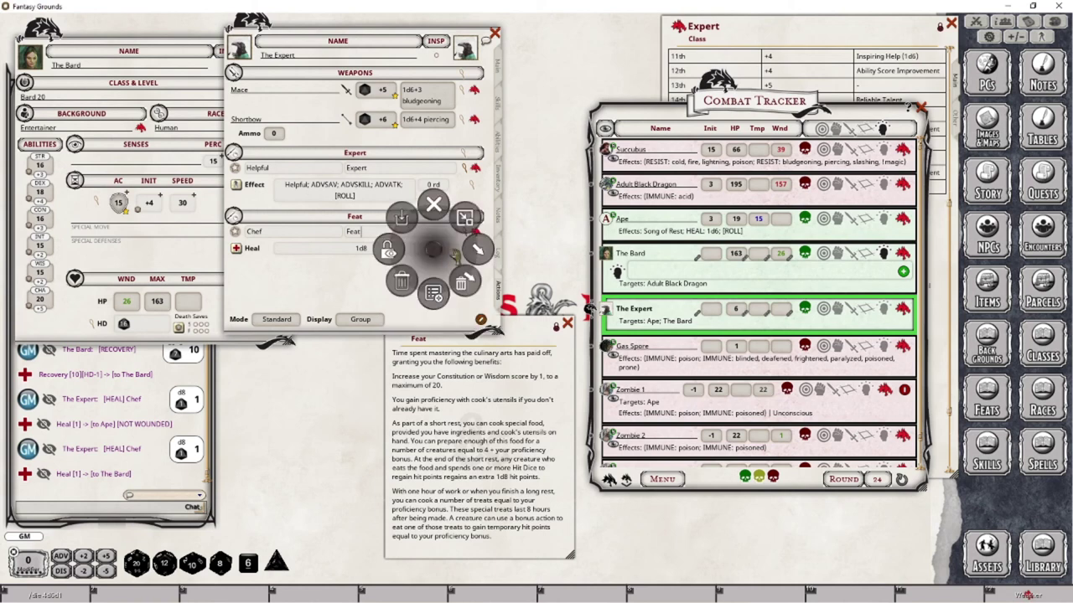
left_click(476, 249)
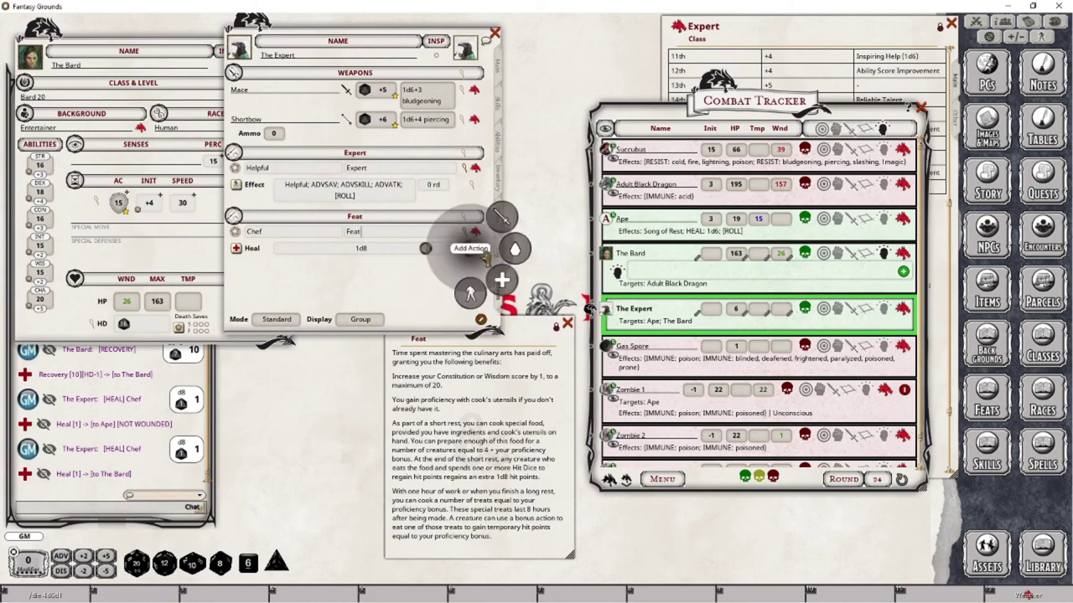
left_click(444, 281)
left_click(476, 265)
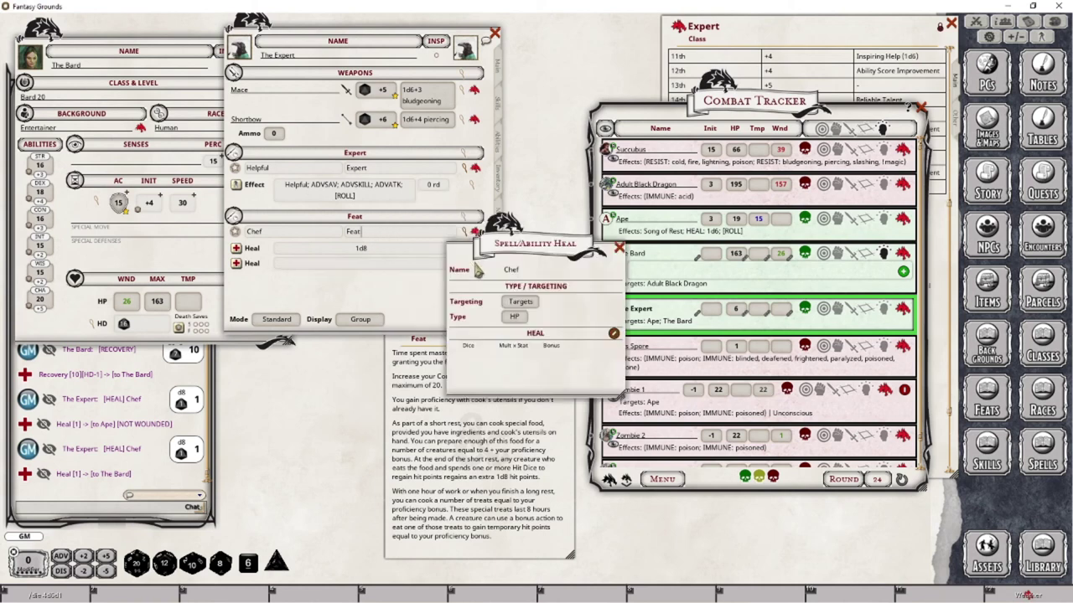
left_click(513, 317)
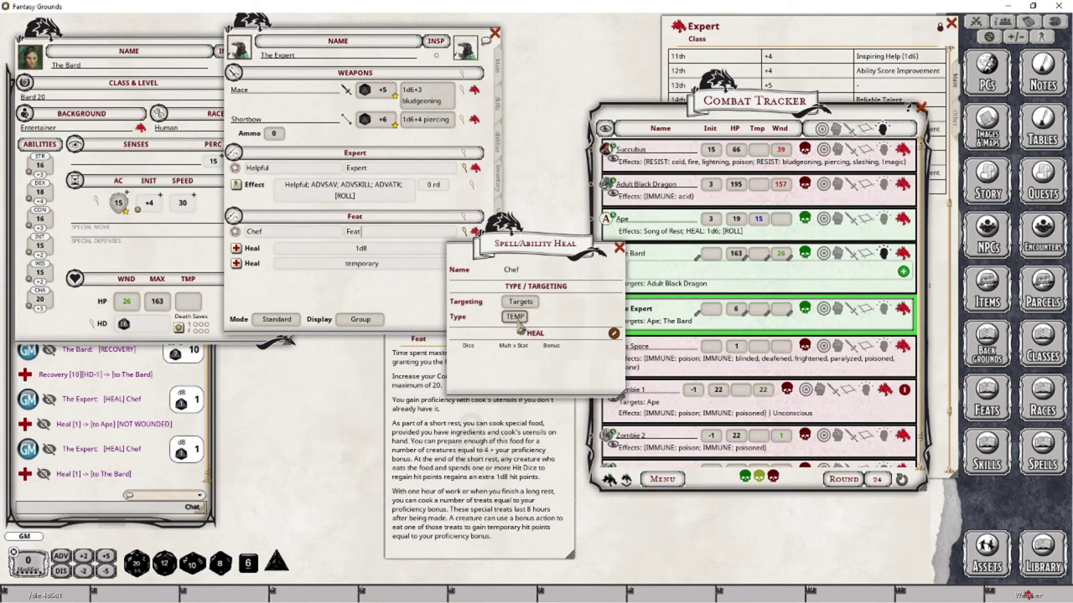
Give the temporary heal a healing entry based on the Prof stat and close its details
left_click(614, 333)
left_click(600, 333)
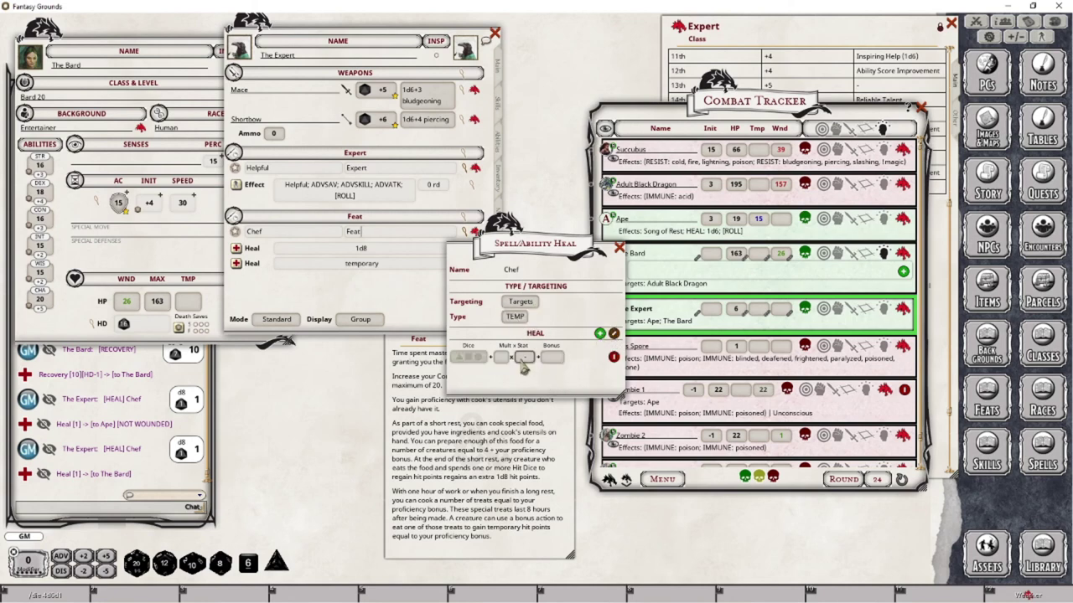
left_click(524, 360)
left_click(524, 358)
left_click(526, 359)
left_click(526, 358)
left_click(526, 357)
left_click(526, 358)
left_click(529, 362)
left_click(529, 362)
left_click(529, 362)
left_click(528, 362)
left_click(529, 362)
left_click(528, 362)
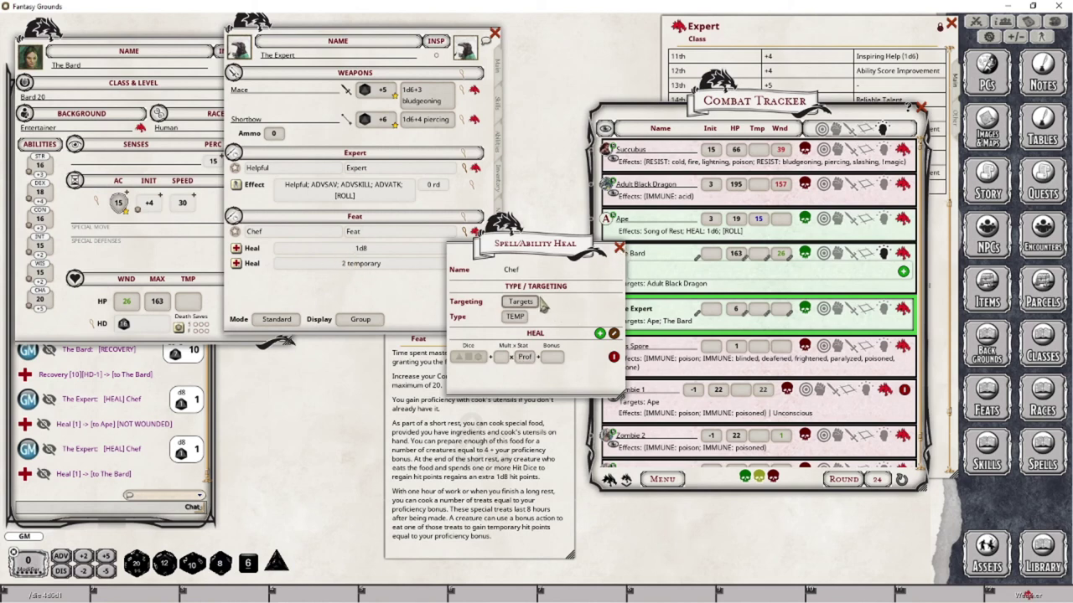
left_click(619, 249)
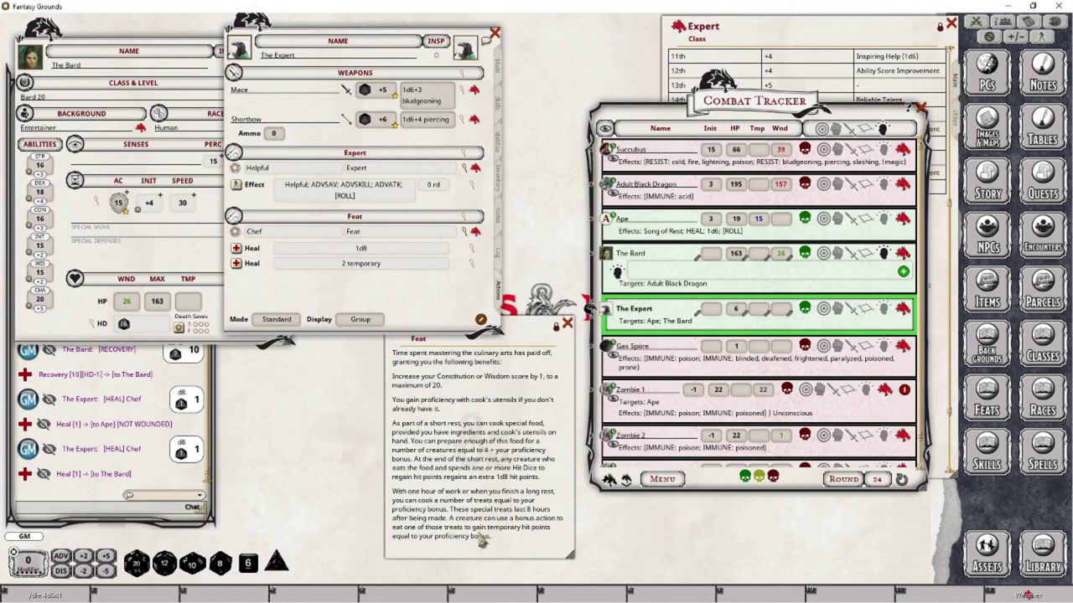
Apply The Expert's temporary Chef heal to the Ape in the combat tracker
left_click(758, 219)
key("Return")
left_click_drag(237, 263, 610, 221)
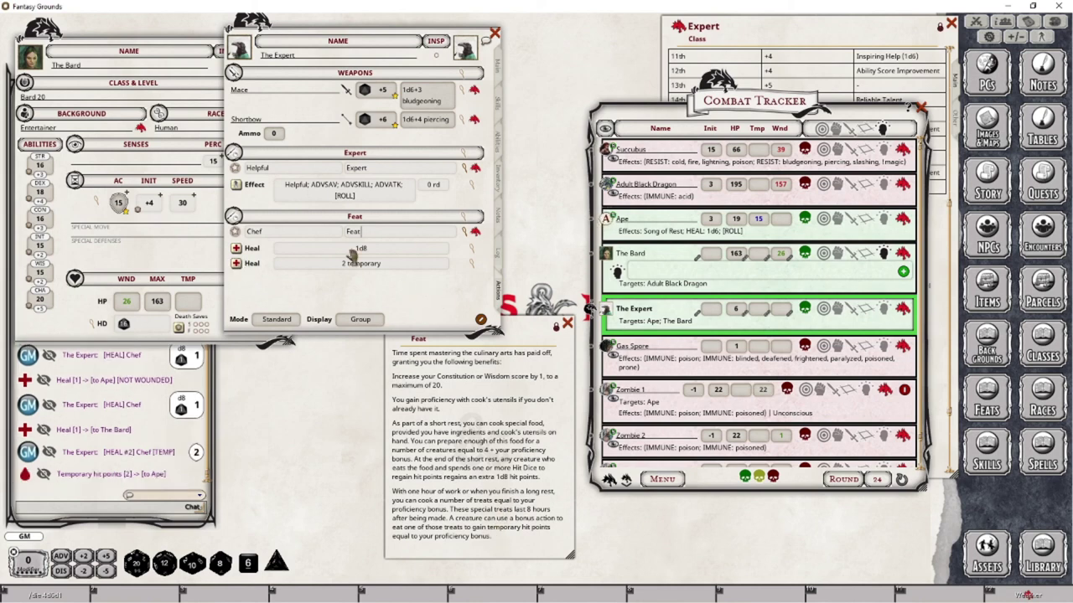
Clear The Bard's wounds in the combat tracker and apply the temporary Chef heal to The Bard
left_click(780, 253)
key("BackSpace")
key("BackSpace")
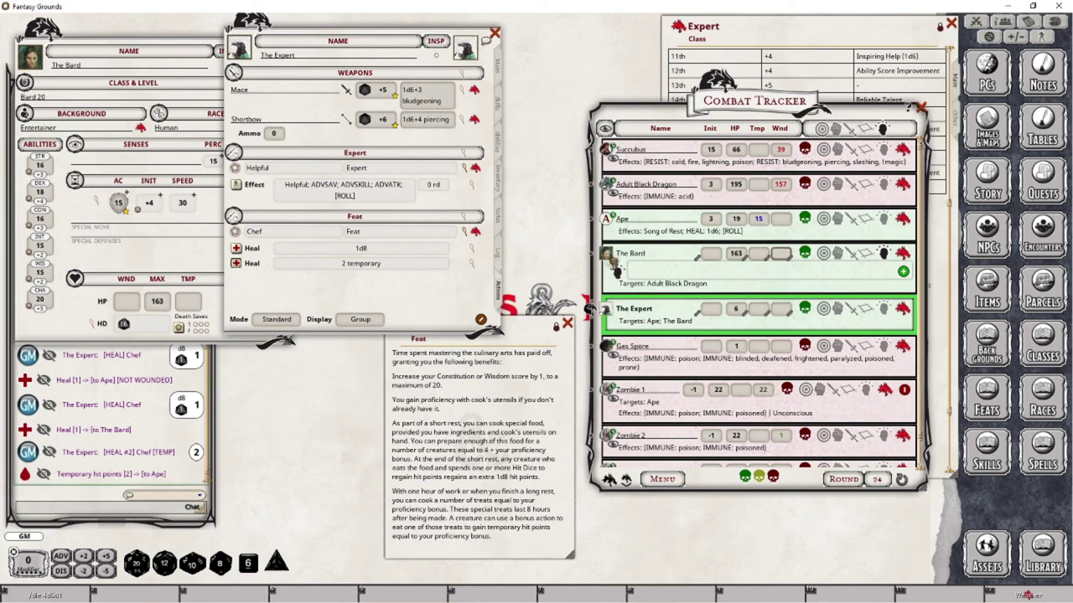
left_click_drag(617, 272, 618, 272)
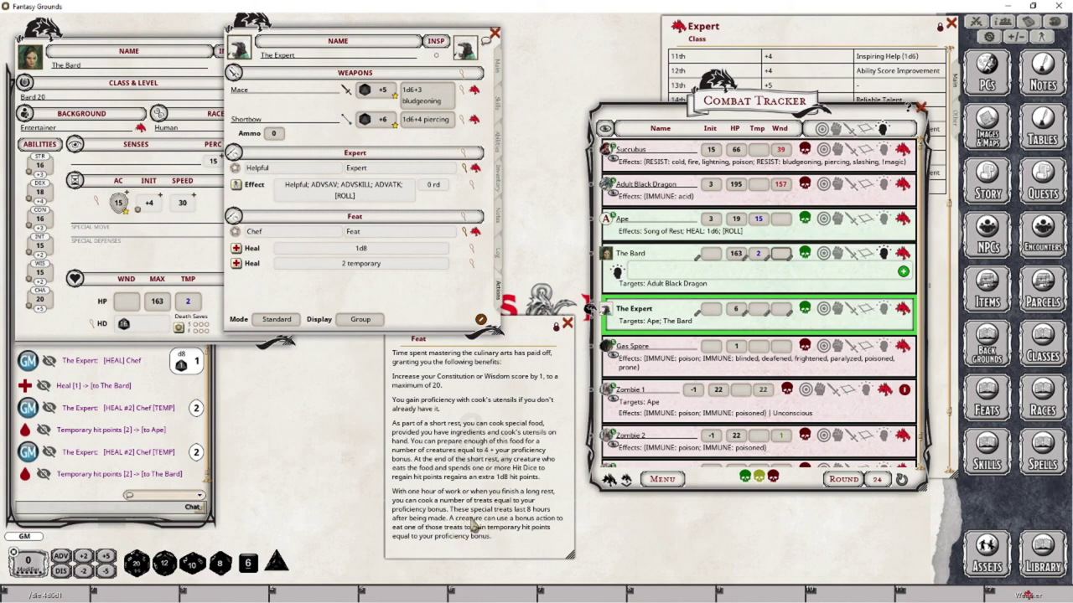
Close the combat tracker, The Bard's character sheet and the Chef feat window, keeping The Expert's sheet open
left_click(537, 326)
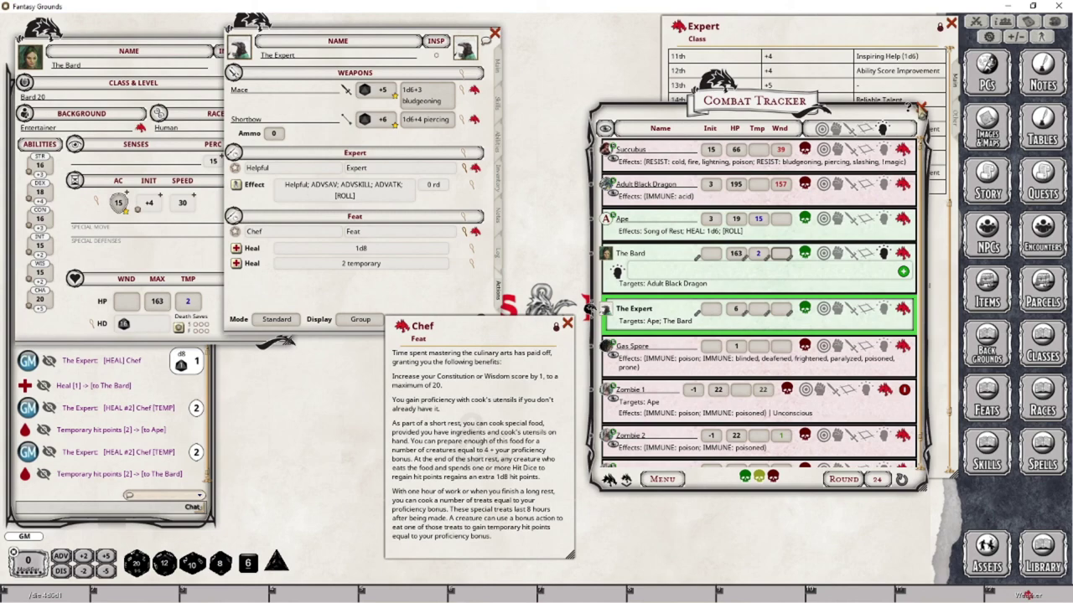
left_click(919, 108)
left_click(144, 56)
left_click(290, 49)
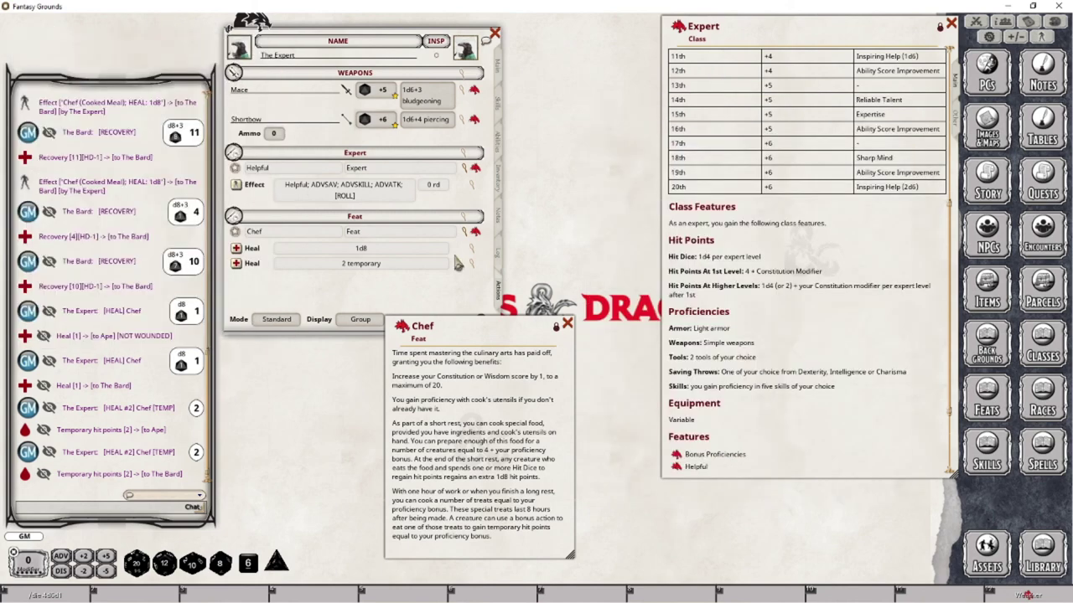
left_click_drag(516, 329, 650, 205)
left_click(700, 202)
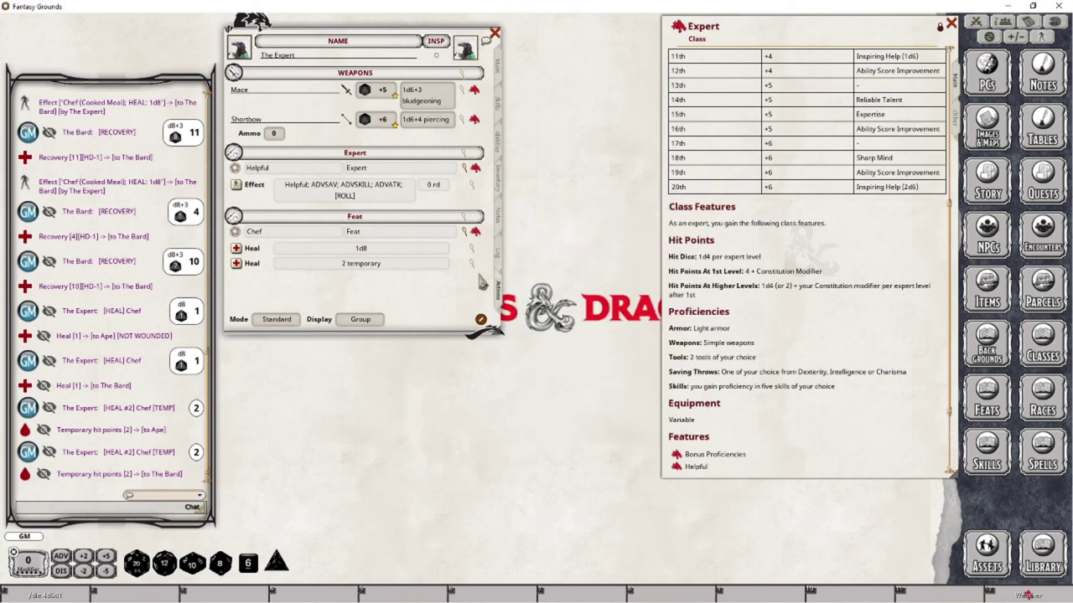